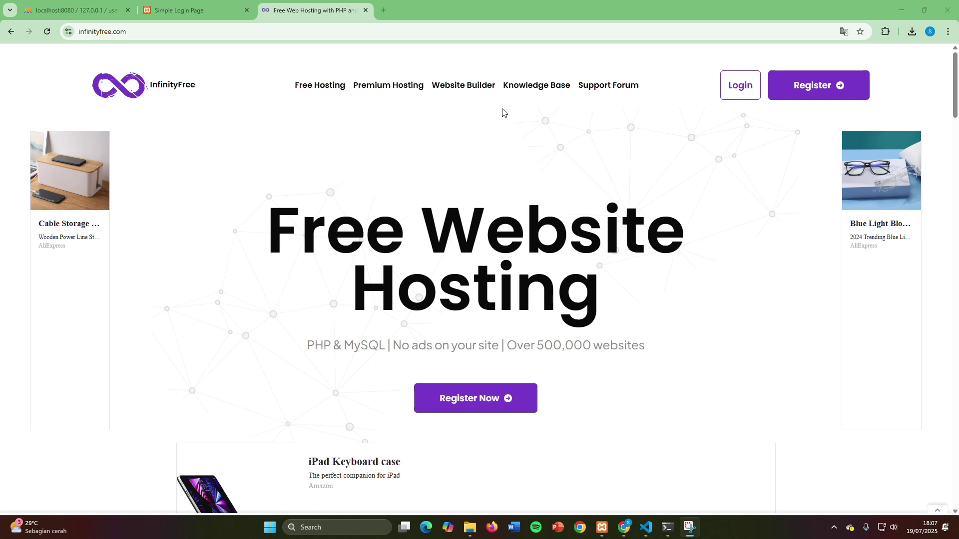
Glance at the local SimpleLoginPage project folder, then return to the browser
click(156, 31)
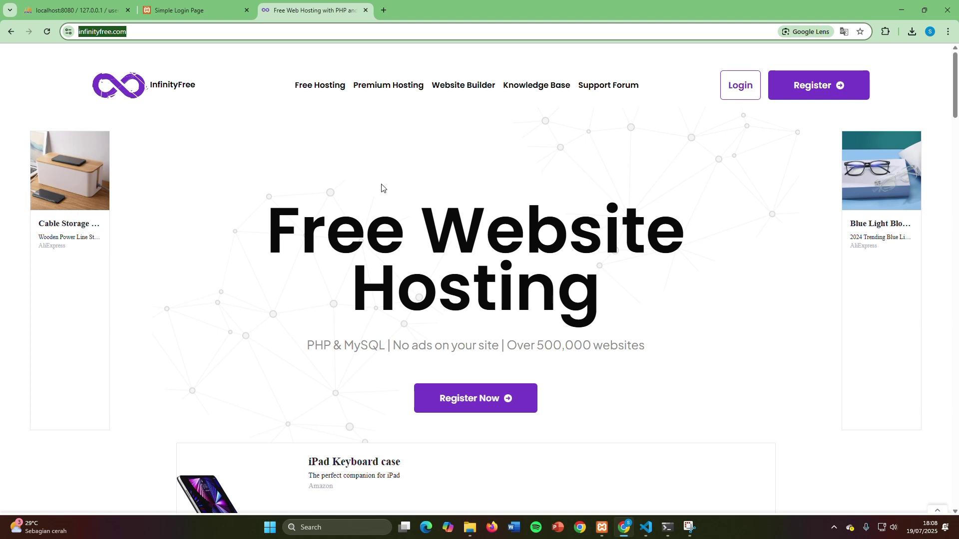
click(240, 139)
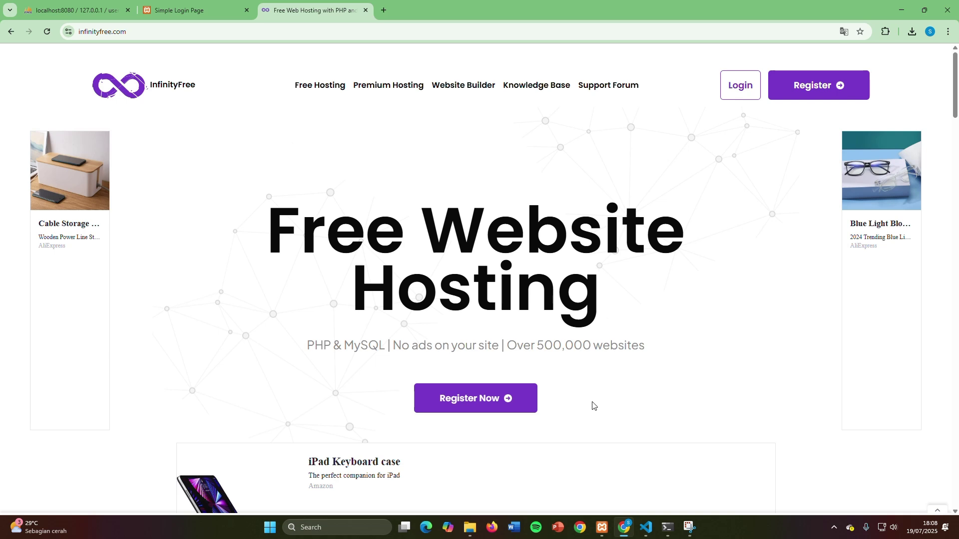
click(470, 528)
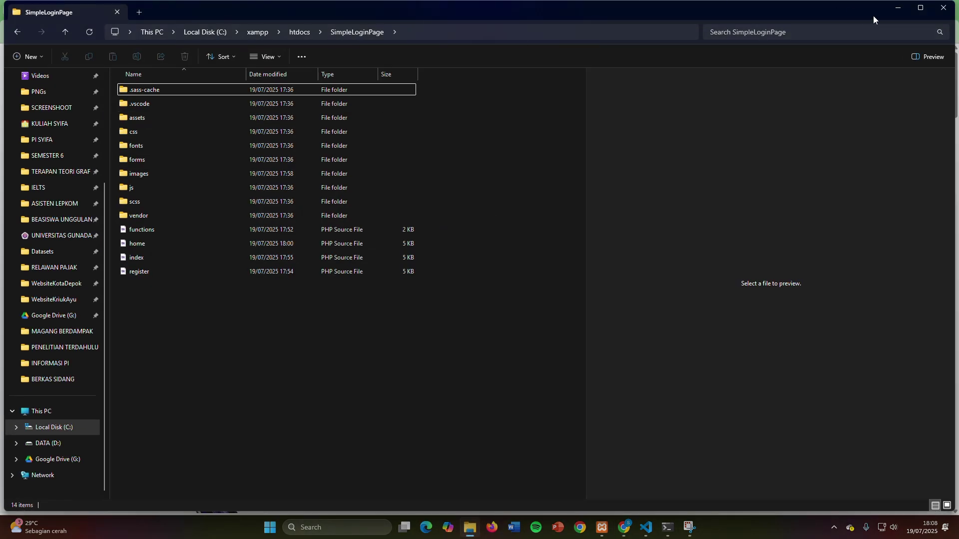
click(898, 13)
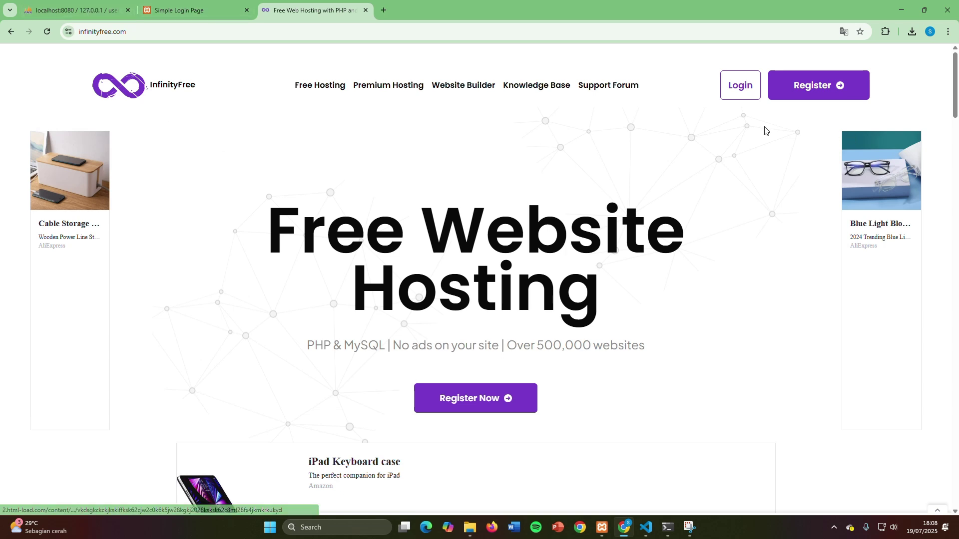
Log in to InfinityFree through the Google account chooser
click(85, 32)
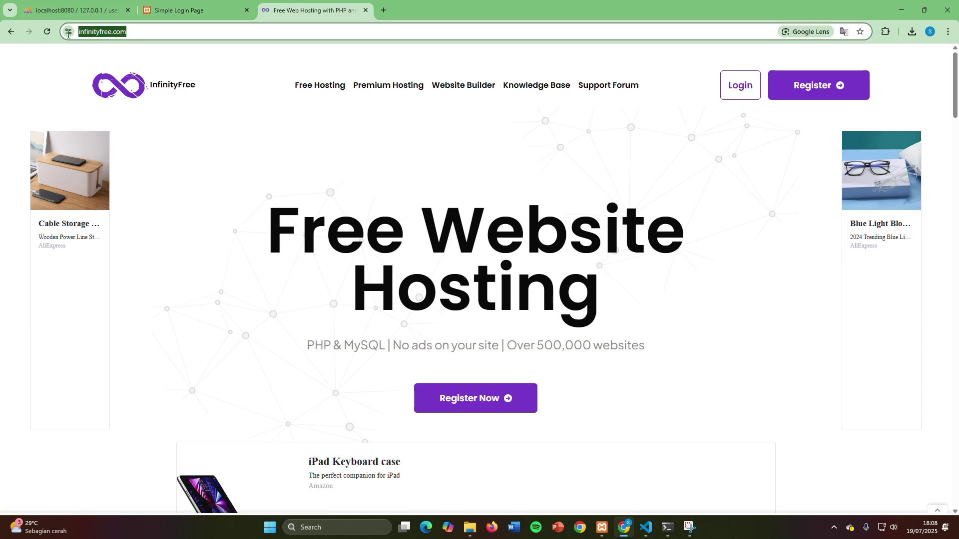
click(736, 91)
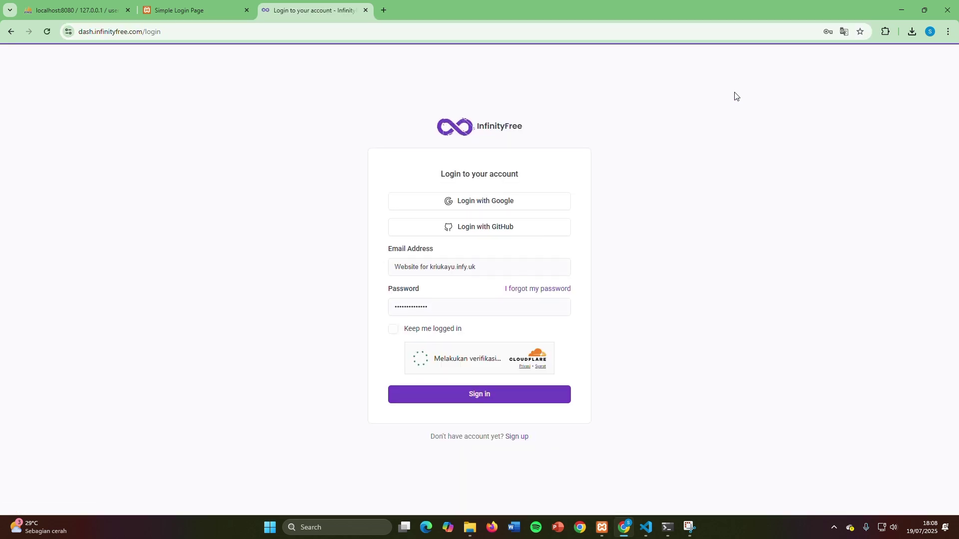
click(489, 203)
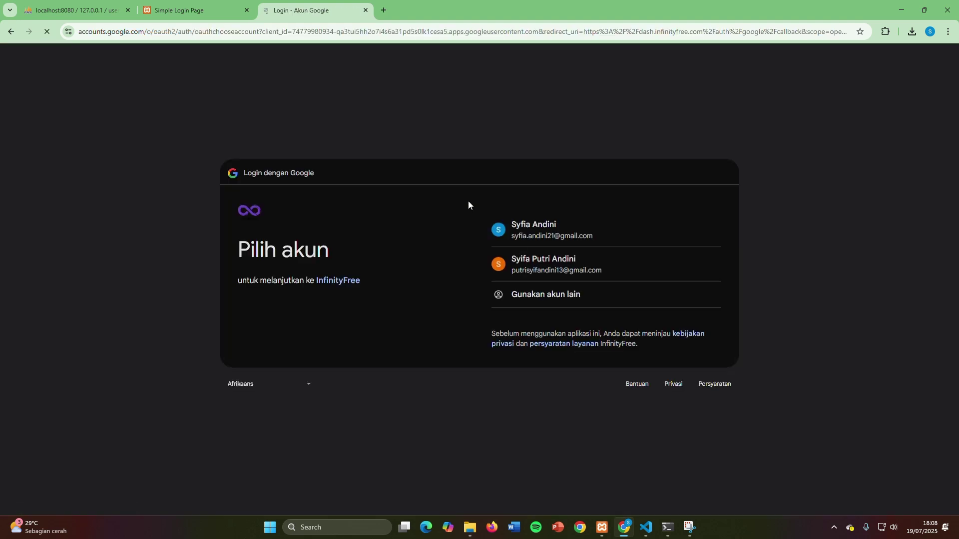
click(539, 231)
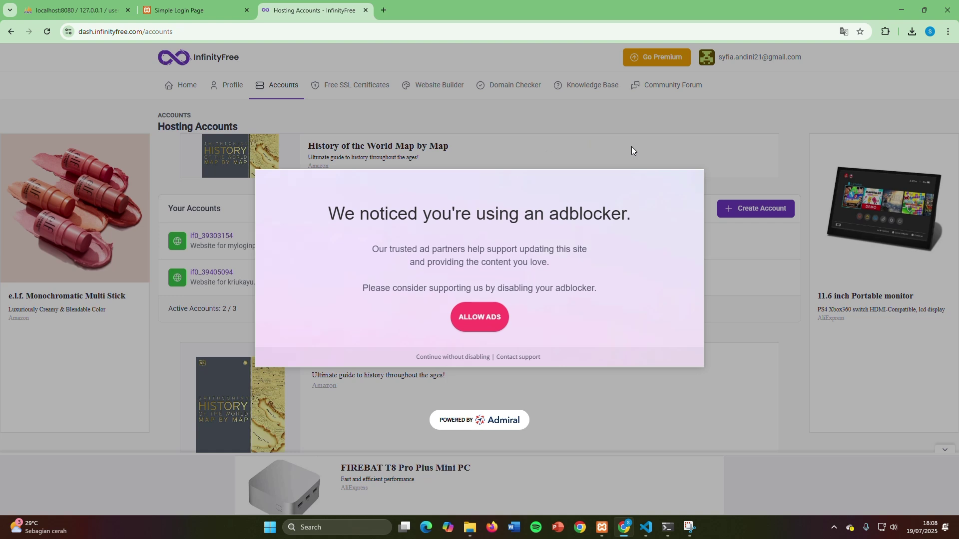
Disable Adblock Plus on dash.infinityfree.com and reload the page
click(887, 31)
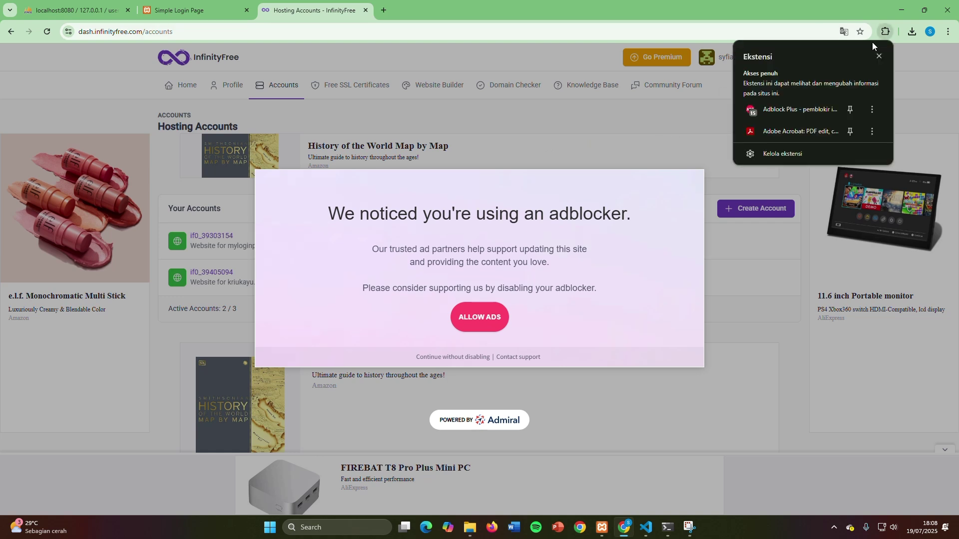
click(795, 116)
click(867, 31)
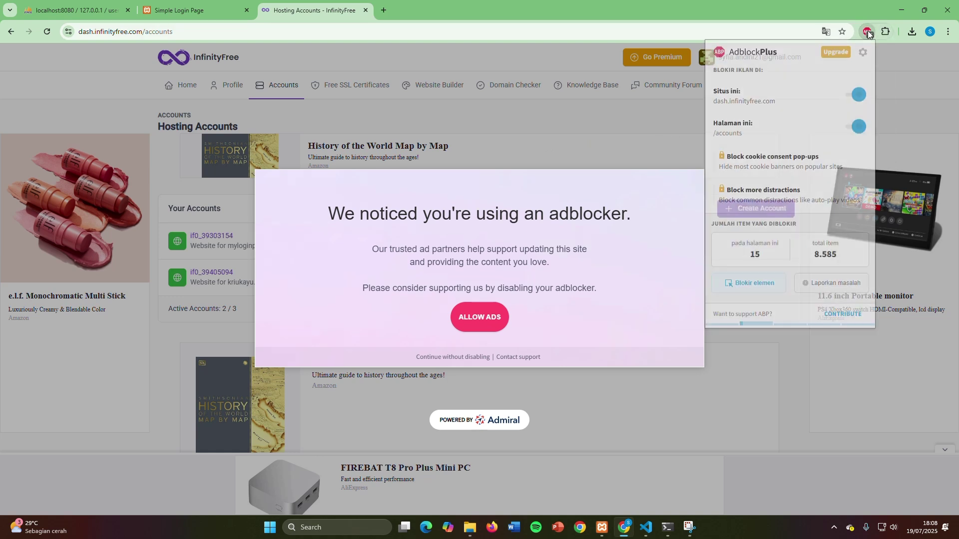
click(855, 97)
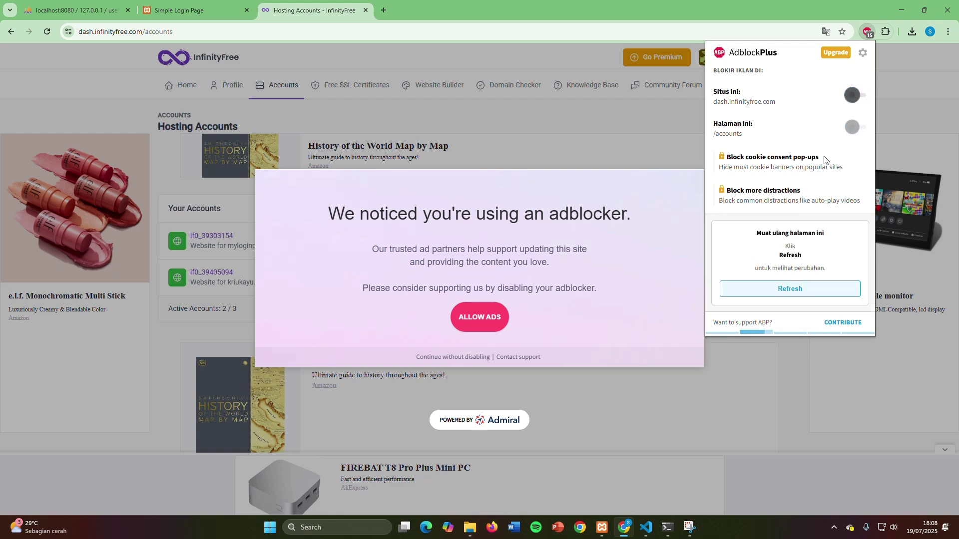
click(783, 292)
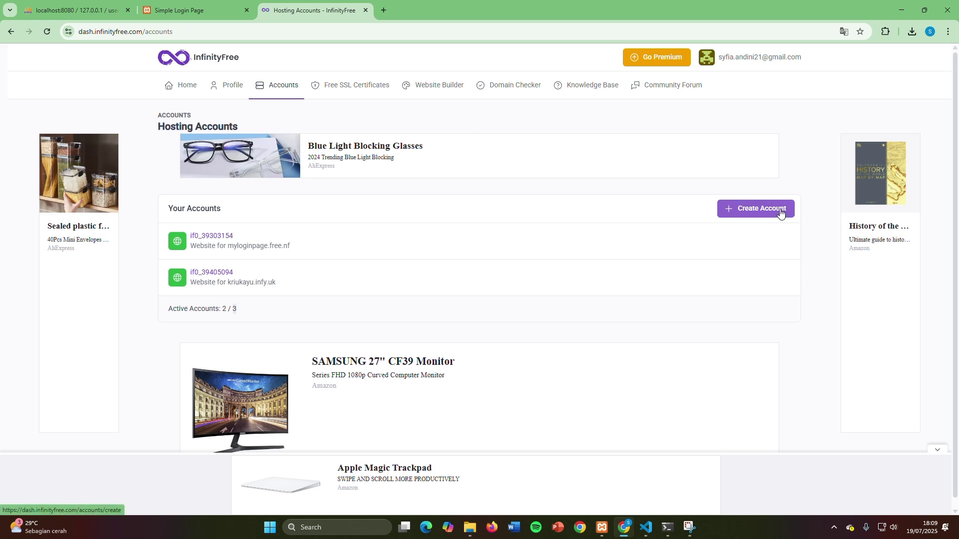
Start a new hosting account and pick the free $0 INFINITYFREE plan
click(757, 212)
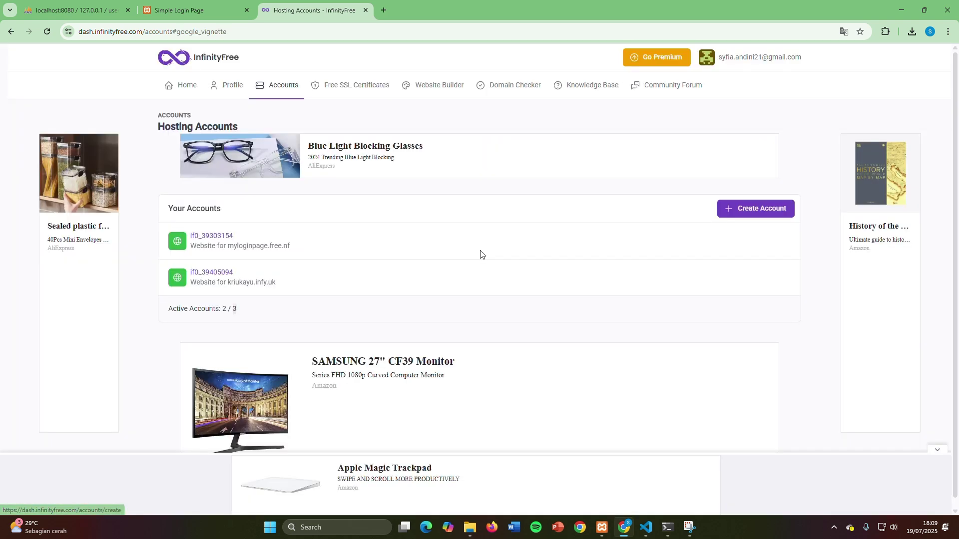
click(758, 212)
scroll(501, 268, down, 2)
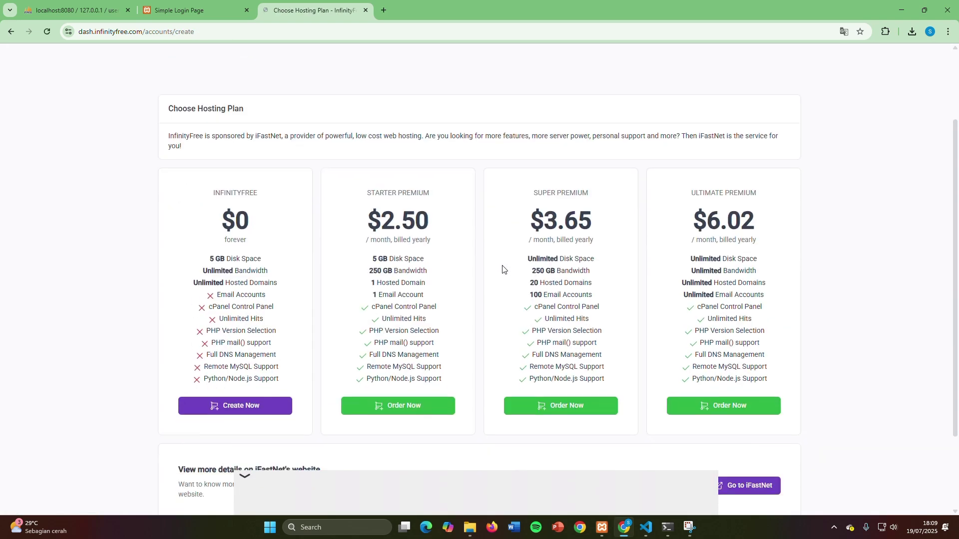
scroll(244, 241, up, 1)
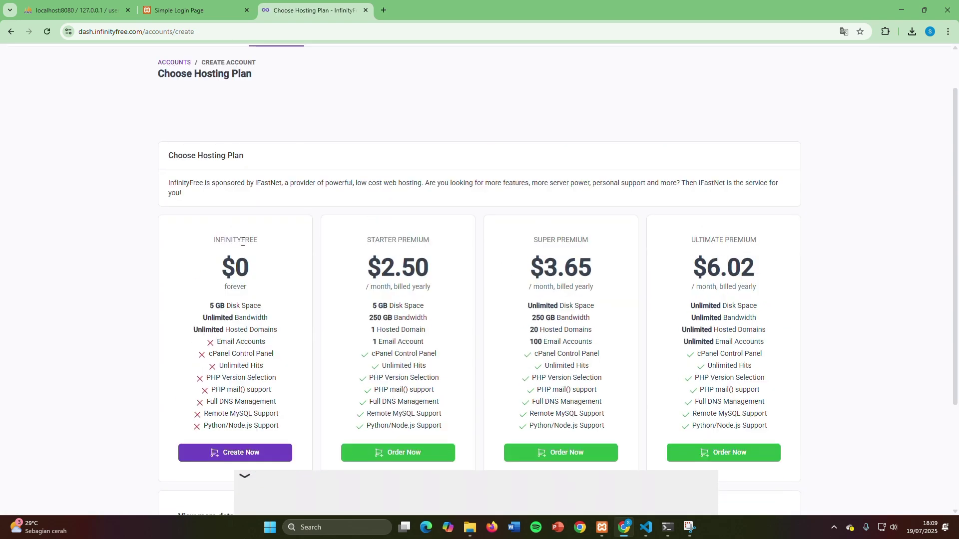
scroll(242, 241, down, 1)
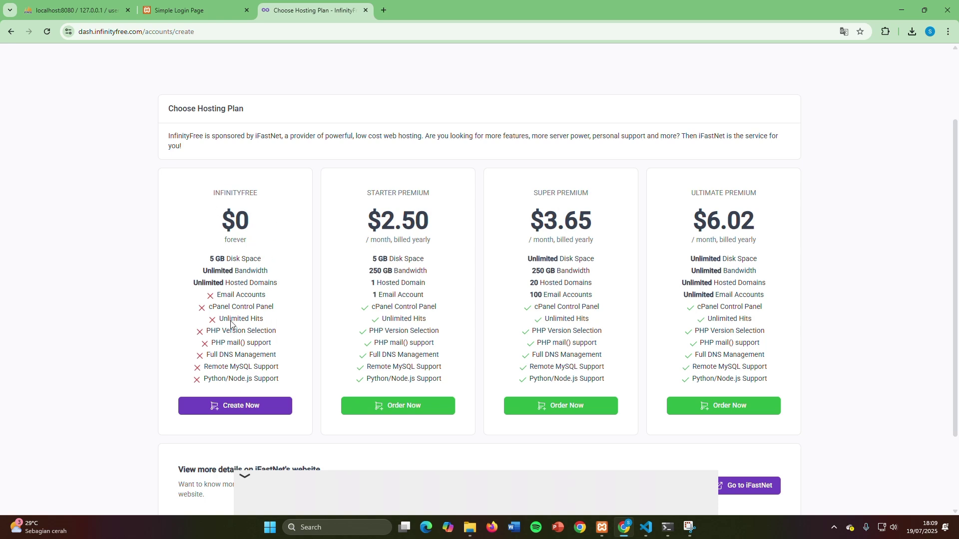
drag(194, 282, 280, 283)
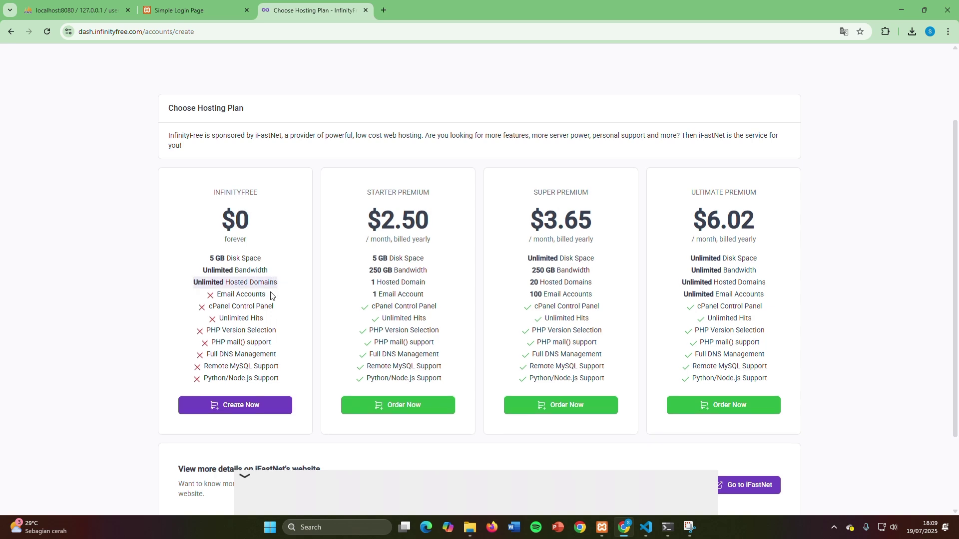
scroll(236, 368, down, 1)
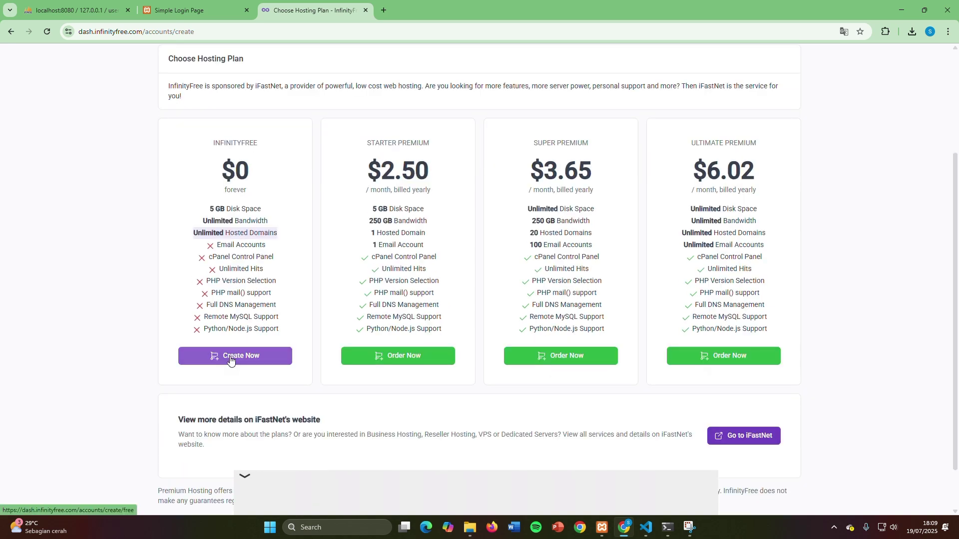
click(230, 356)
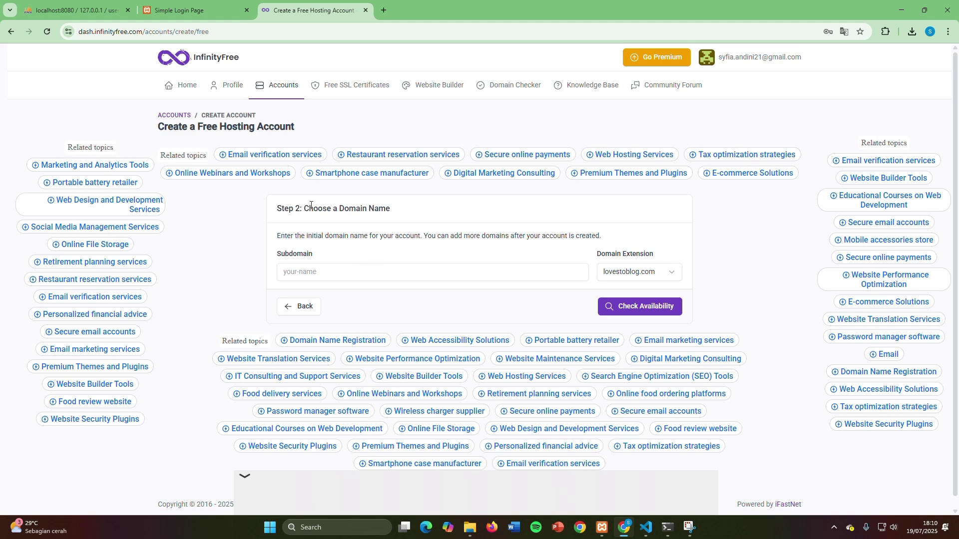
Enter subdomain simpleloginpage with extension rf.gd and confirm it is available
click(348, 280)
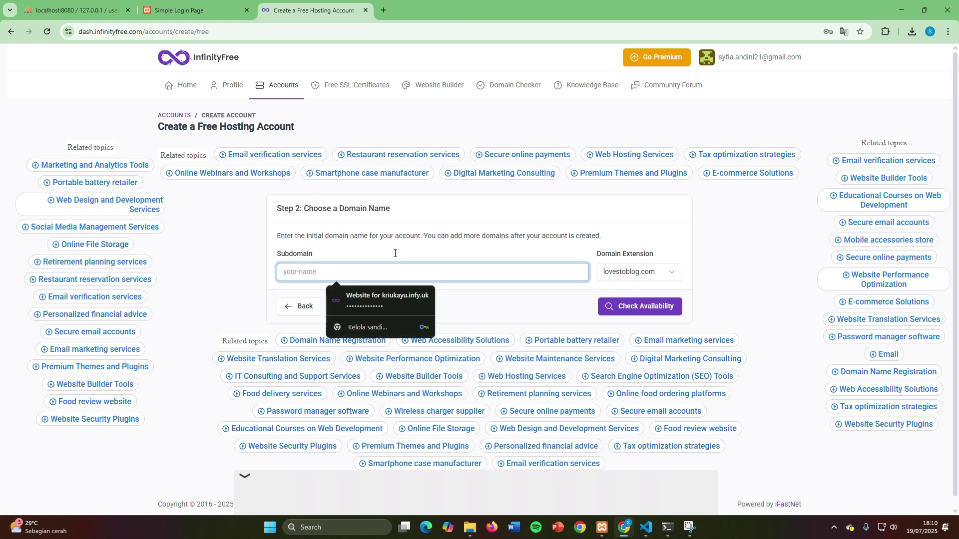
click(630, 272)
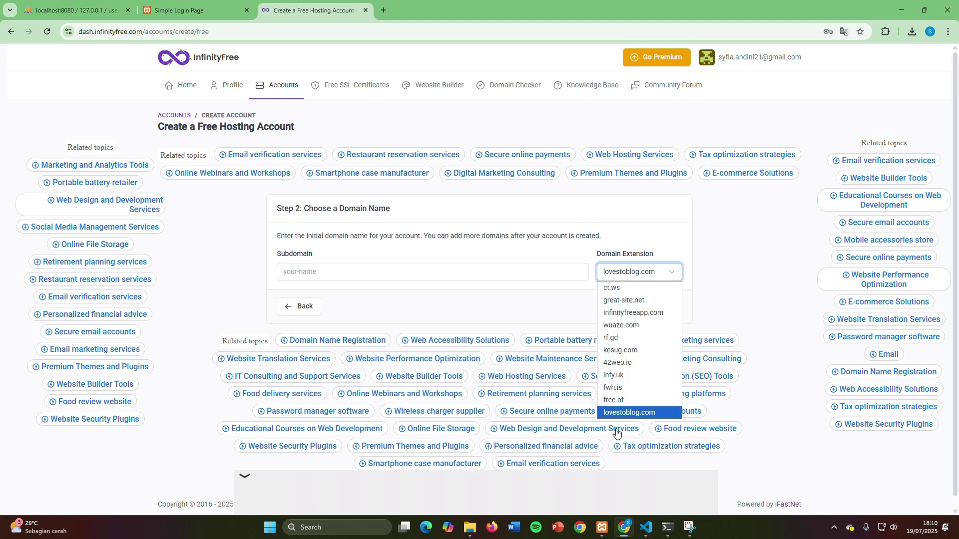
click(483, 277)
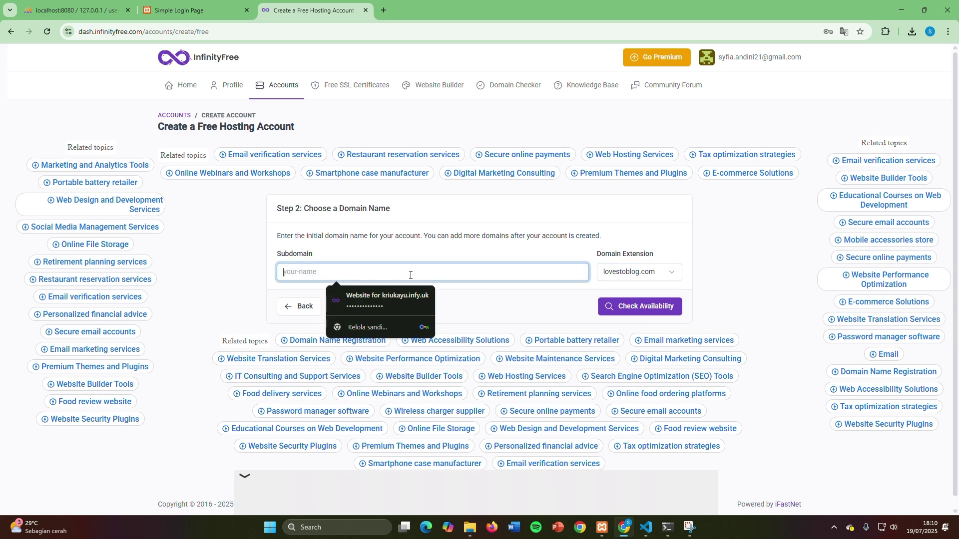
text(l)
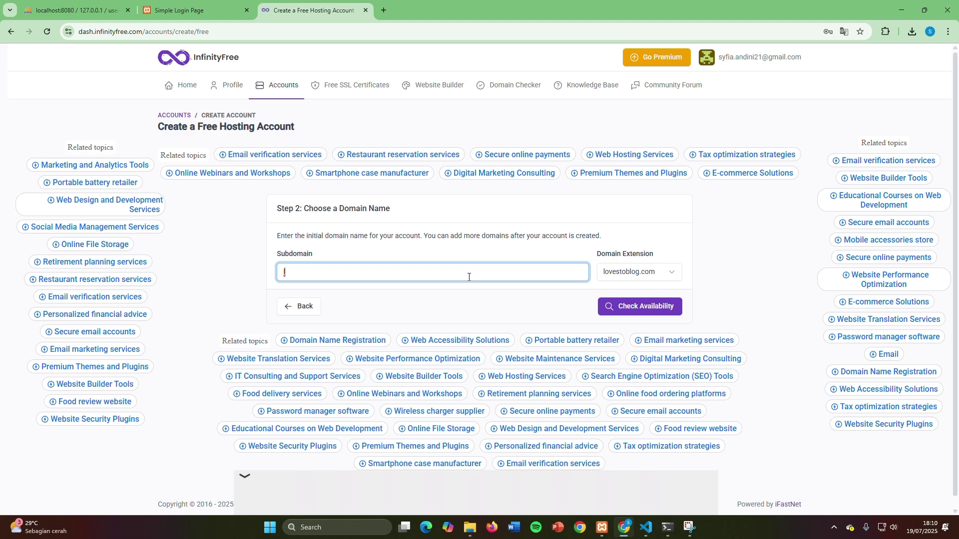
key(BackSpace)
text(simpleloginpage)
click(661, 274)
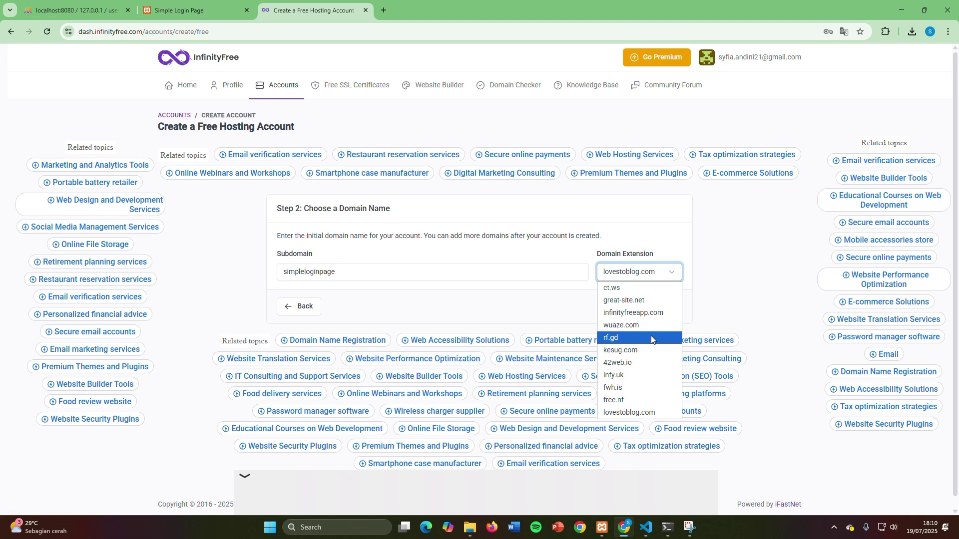
click(651, 338)
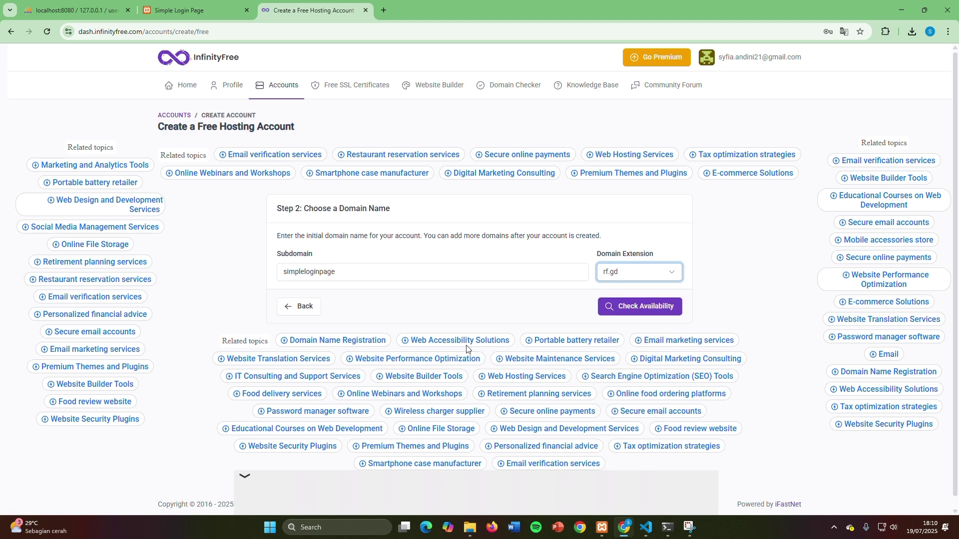
click(638, 312)
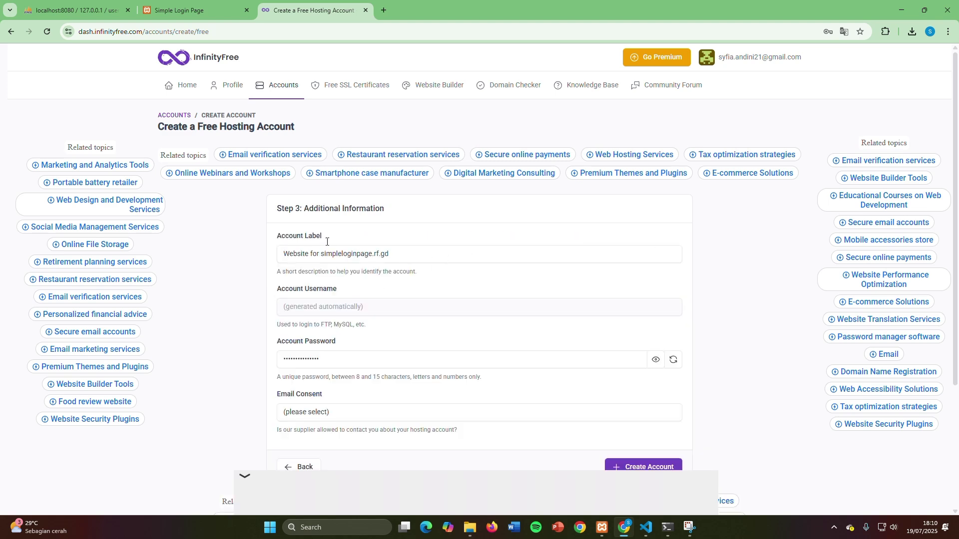
Review the account label and Account Username fields on the Step 3 form
click(404, 257)
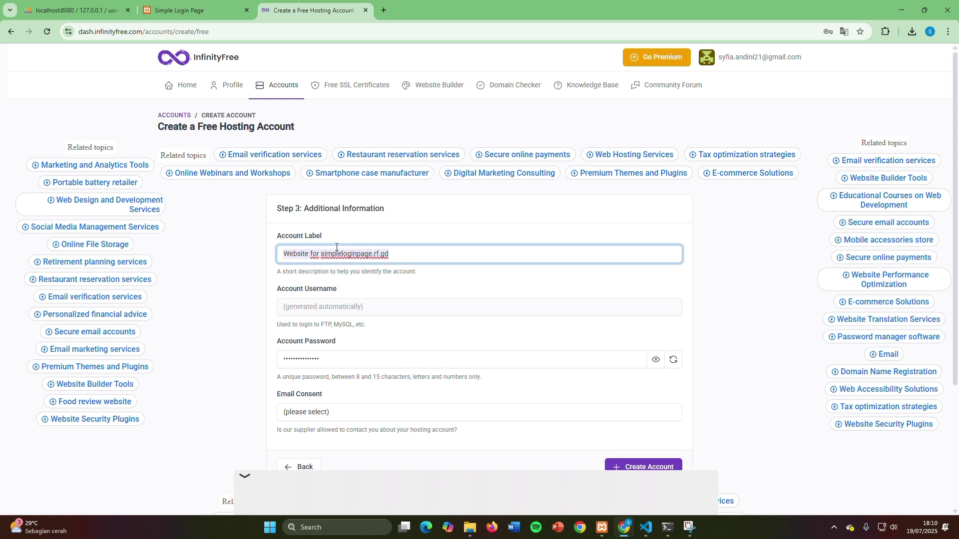
click(392, 258)
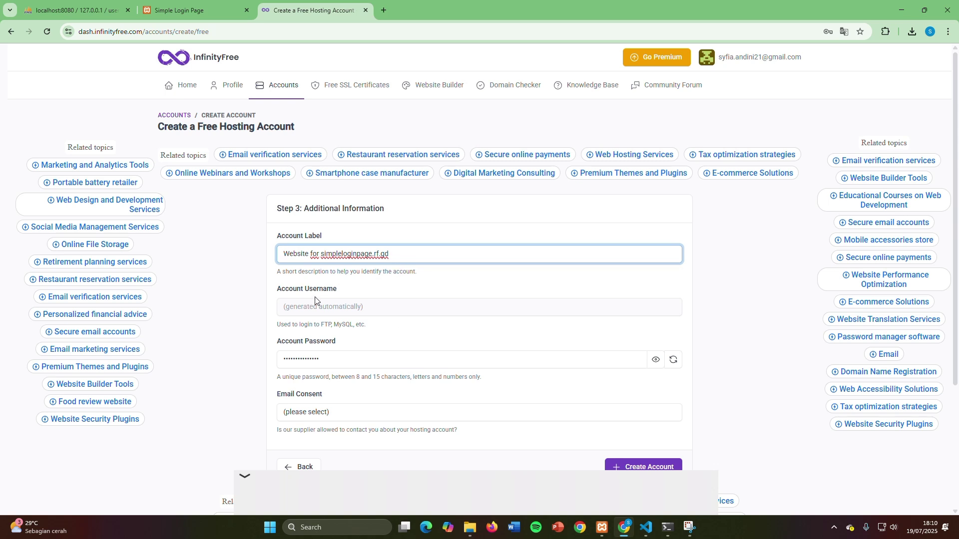
drag(339, 291, 276, 293)
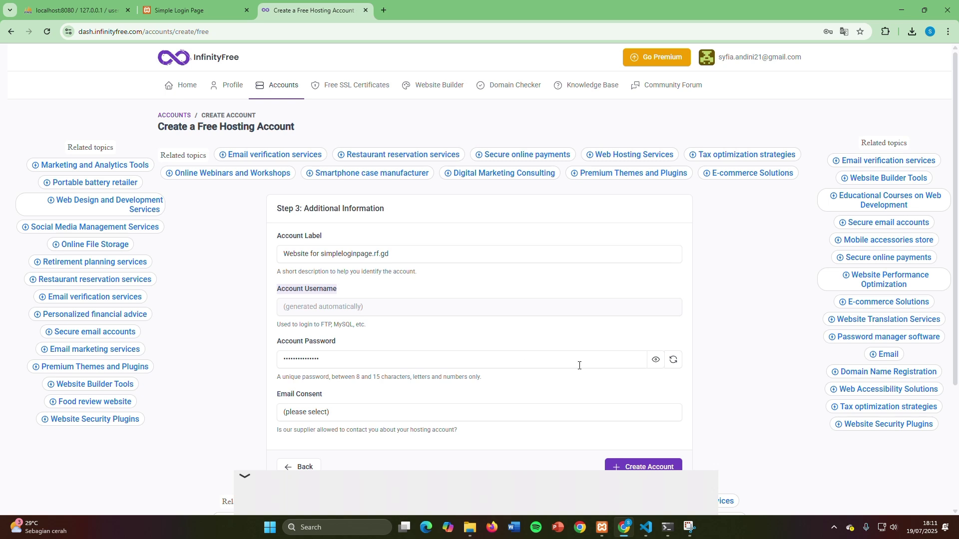
Replace the generated account password with a password of your own
click(645, 356)
drag(365, 363, 279, 358)
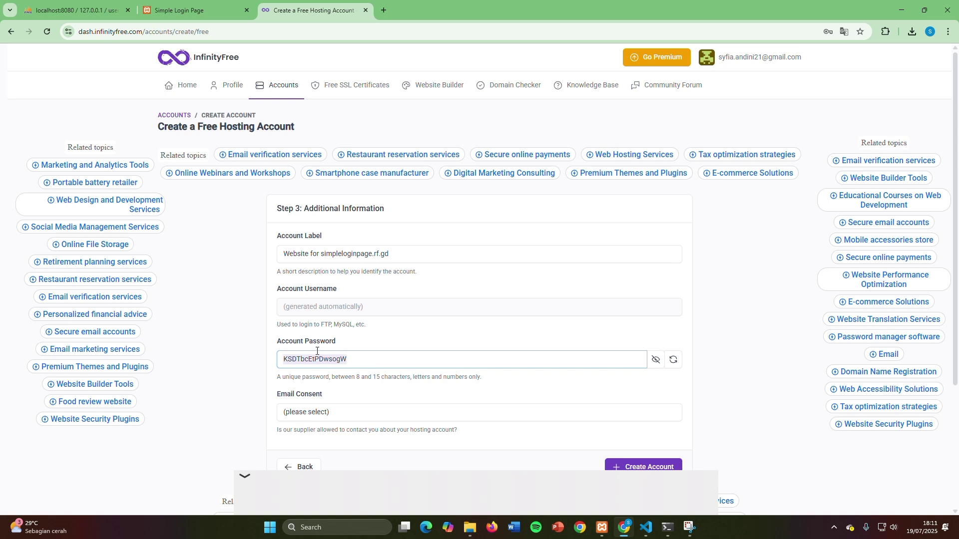
key(BackSpace)
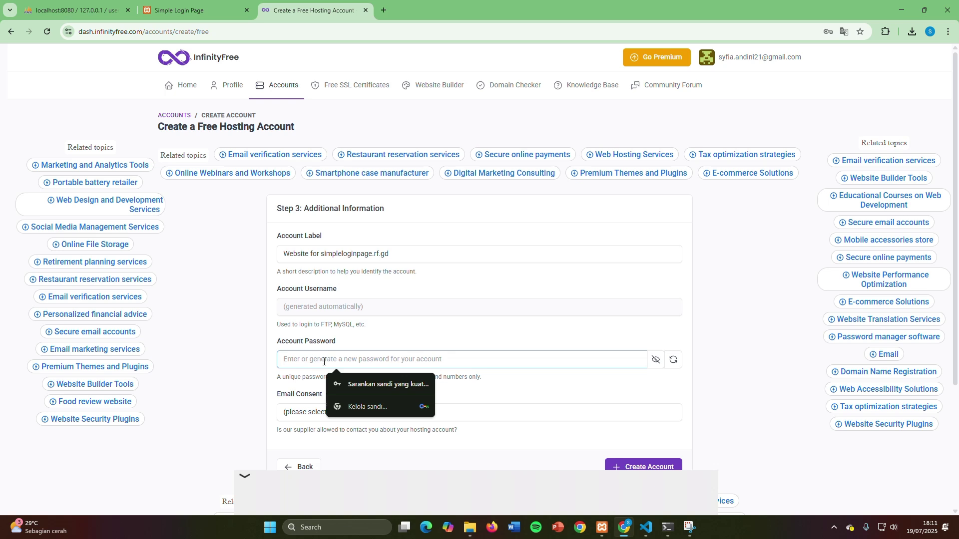
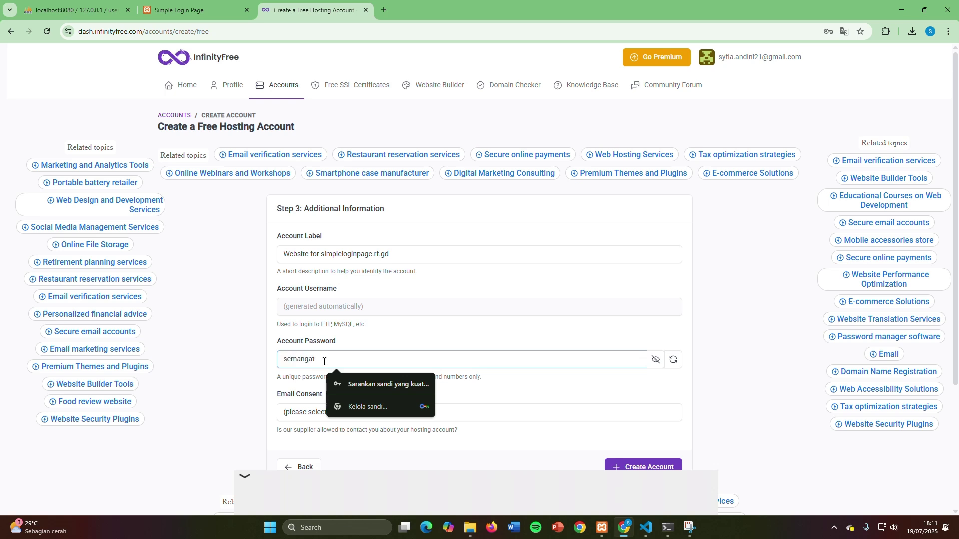
key(Escape)
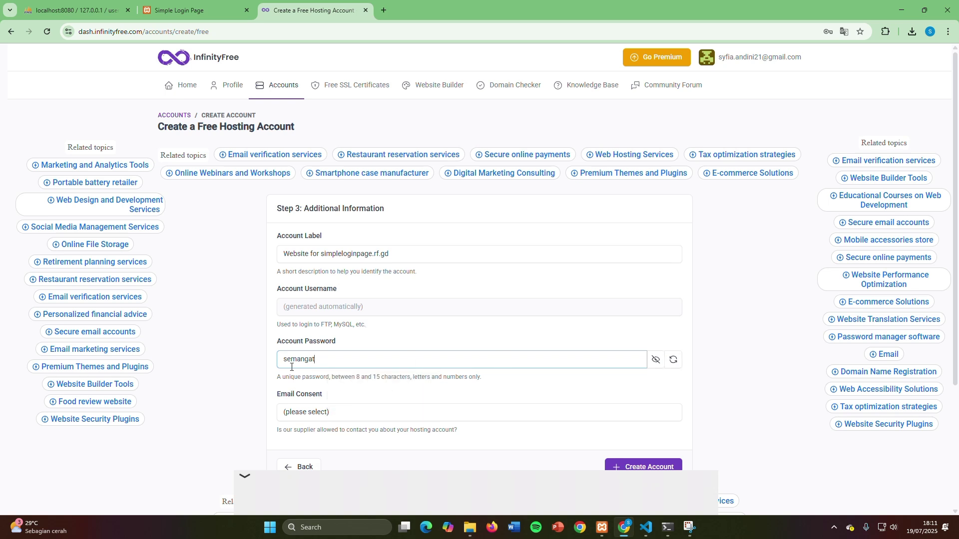
click(338, 415)
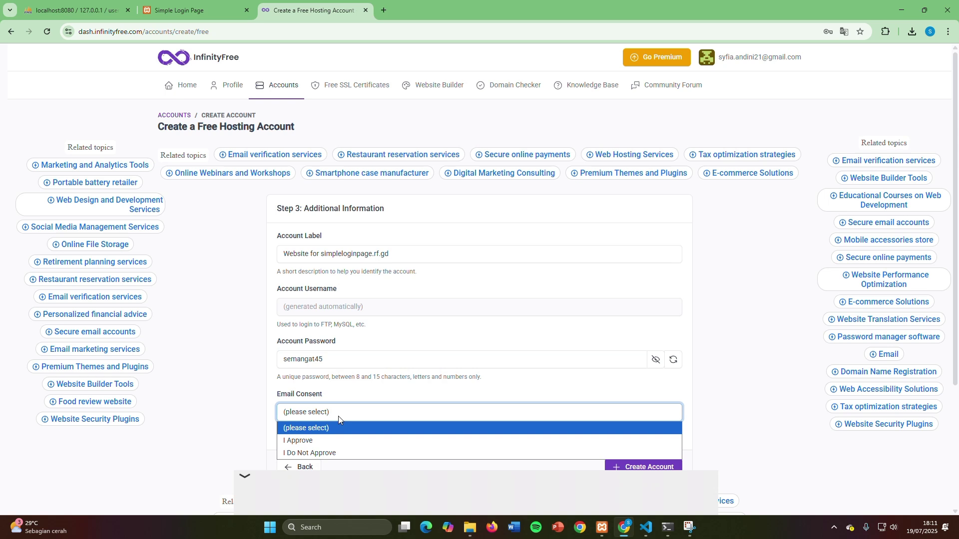
Choose 'I Do Not Approve' in the Email Consent dropdown
click(338, 415)
click(339, 413)
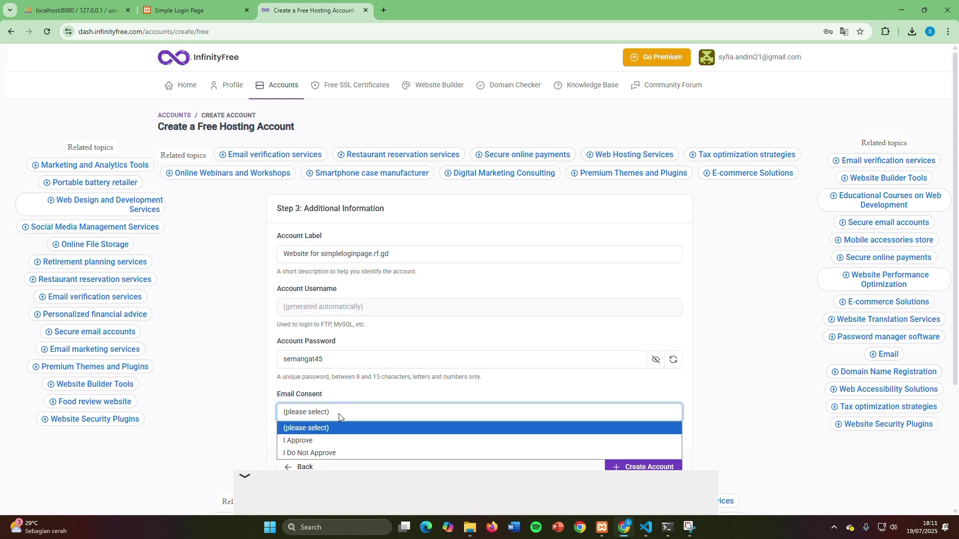
click(439, 399)
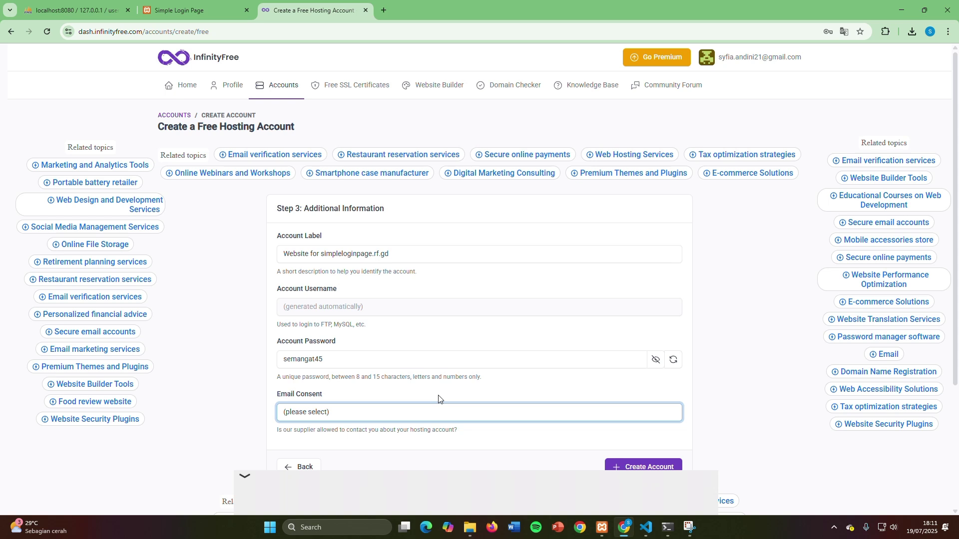
click(335, 415)
click(312, 439)
click(329, 415)
click(311, 455)
click(331, 360)
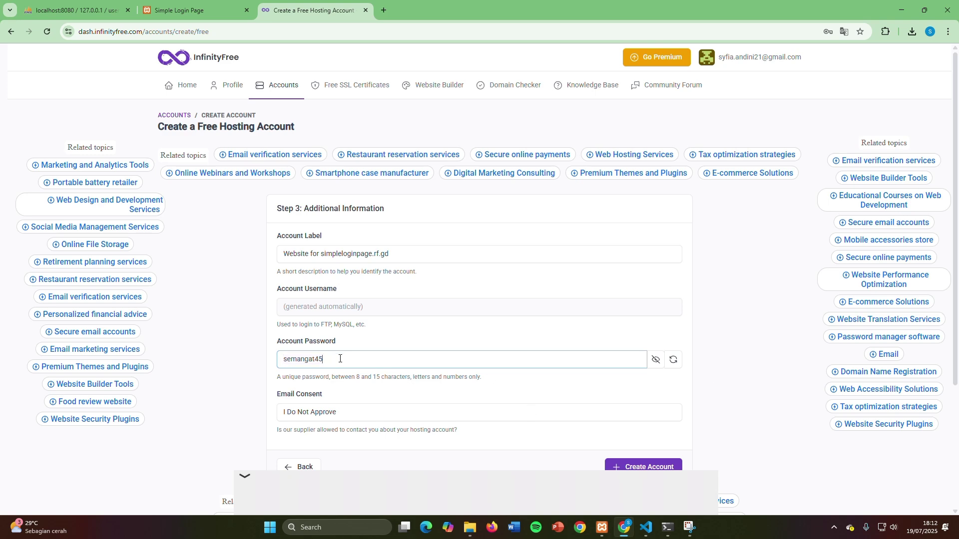
scroll(383, 416, down, 2)
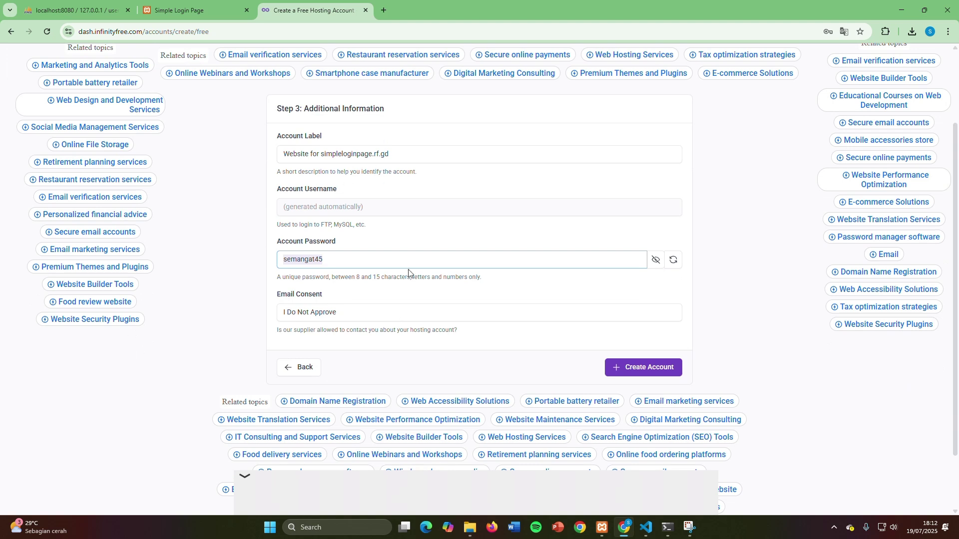
Replace the too-common account password with a longer custom password
click(337, 259)
click(389, 155)
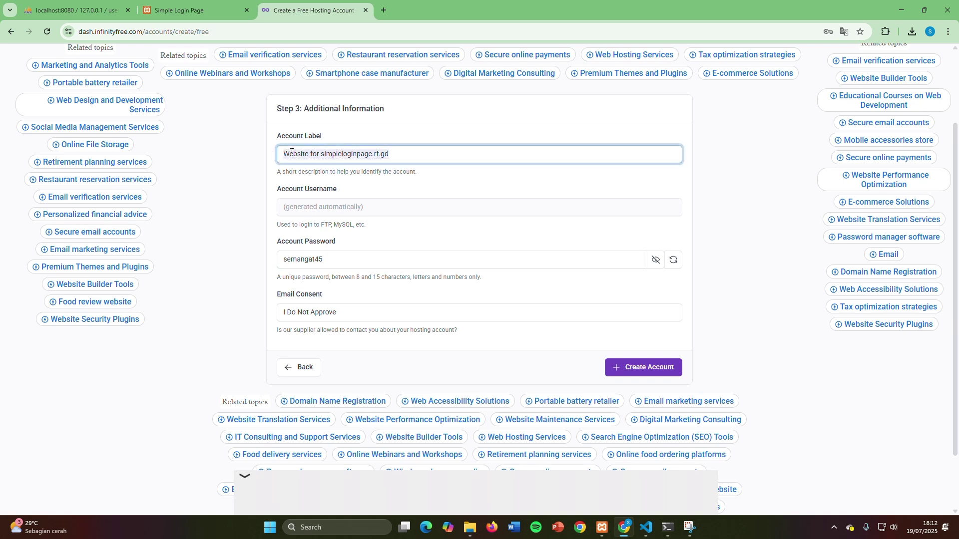
click(400, 157)
drag(401, 154, 280, 159)
click(663, 367)
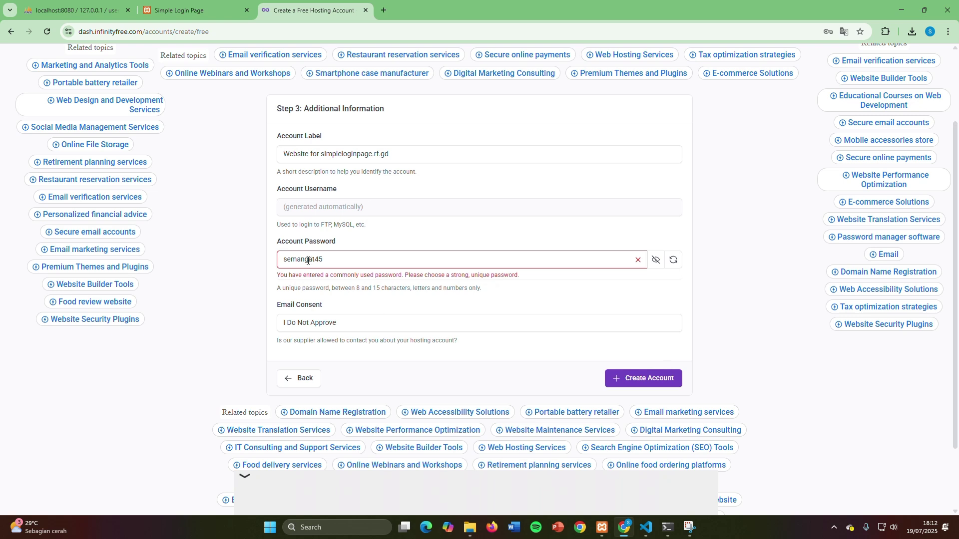
drag(323, 260, 278, 260)
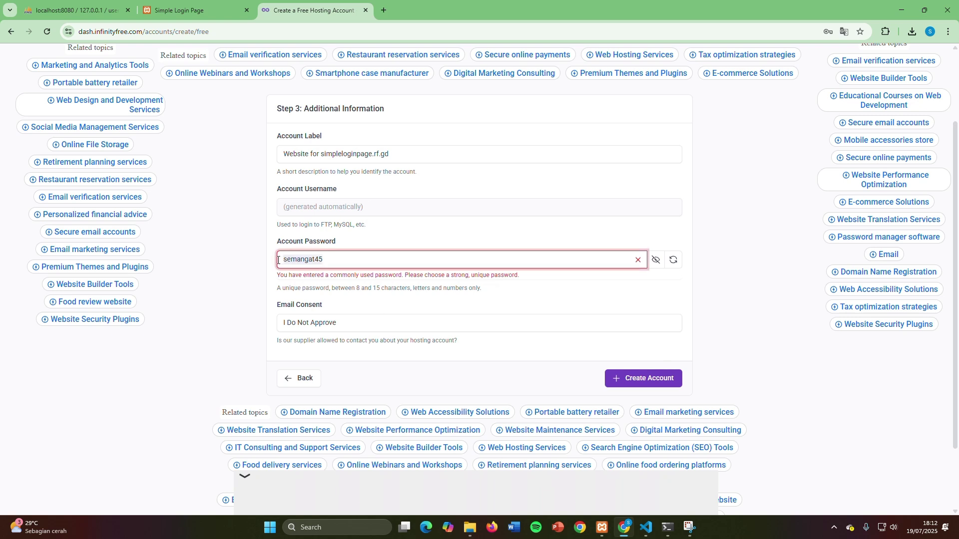
click(366, 260)
drag(335, 264, 266, 266)
click(375, 265)
key(BackSpace)
key(BackSpace)
key(BackSpace)
key(BackSpace)
key(BackSpace)
key(BackSpace)
key(BackSpace)
key(BackSpace)
key(BackSpace)
key(BackSpace)
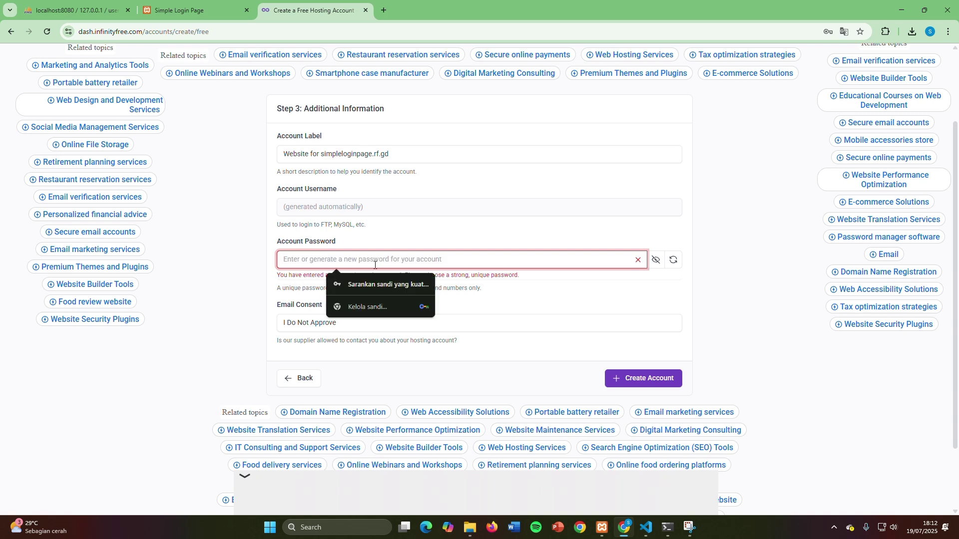
Submit the Create Account form for simpleloginpage.rf.gd
click(636, 379)
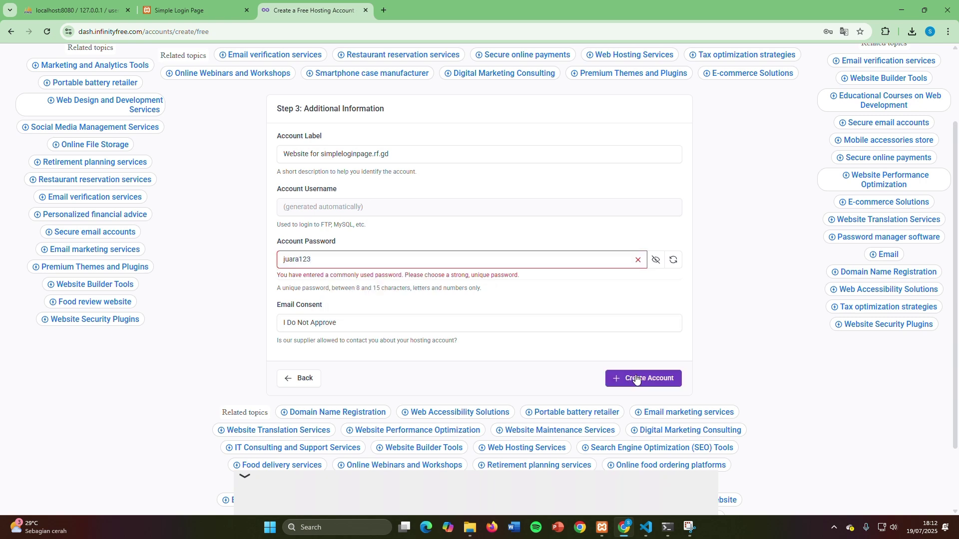
click(464, 265)
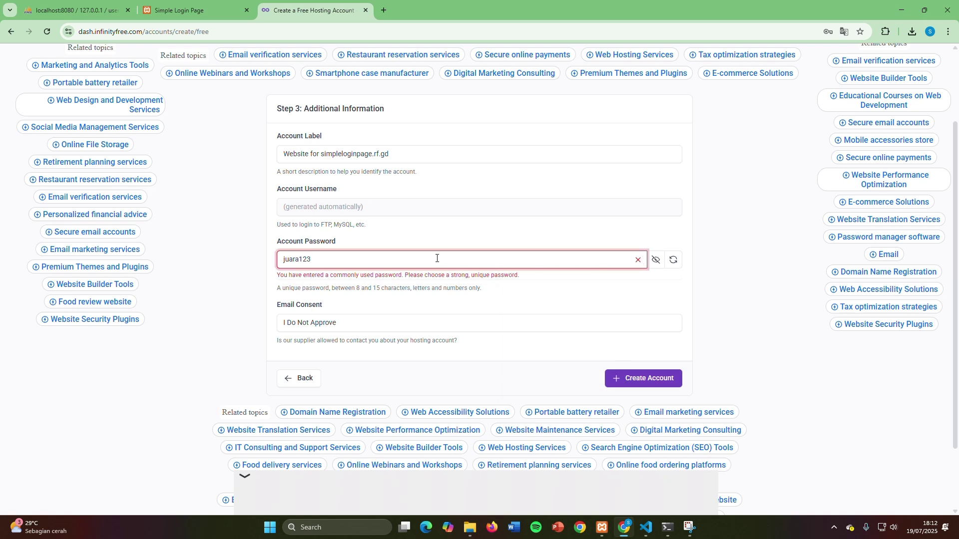
drag(437, 259, 278, 264)
click(421, 27)
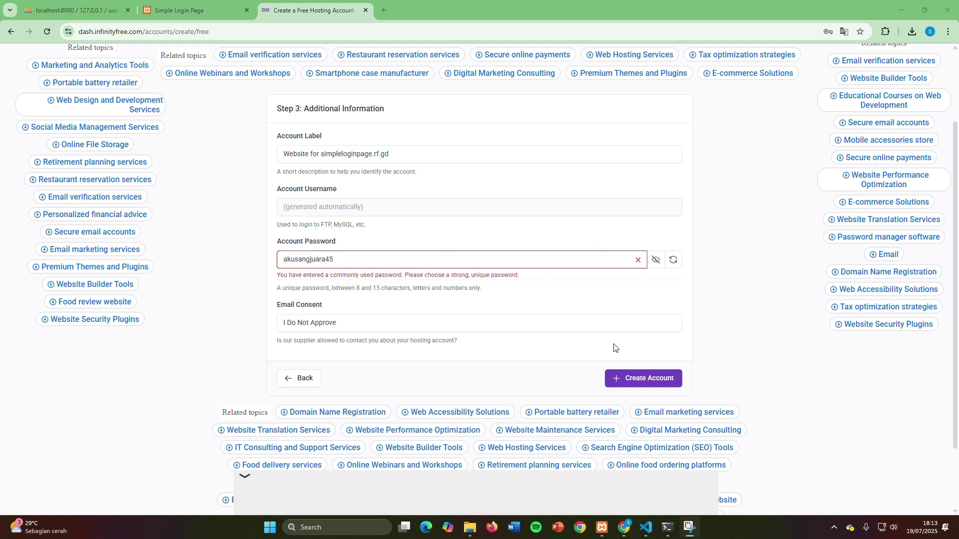
click(632, 380)
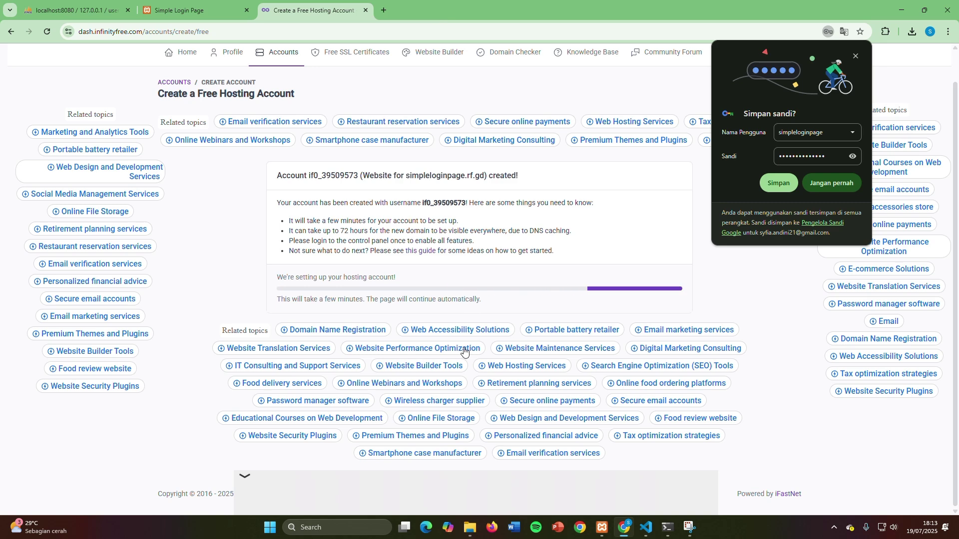
Select the new account's identifier while the account setup completes
drag(363, 175, 308, 176)
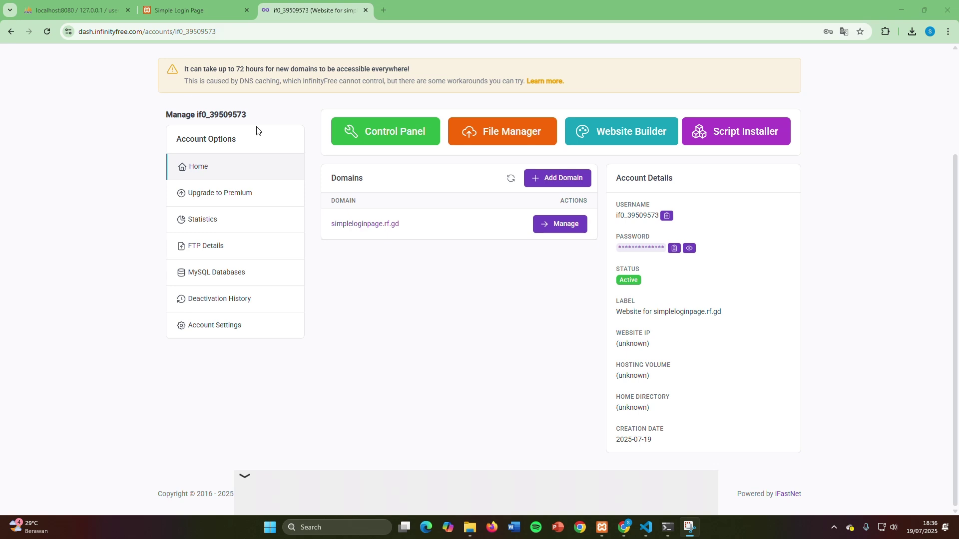
Select the account username and reveal the hosting password in Account Details
drag(247, 115, 200, 116)
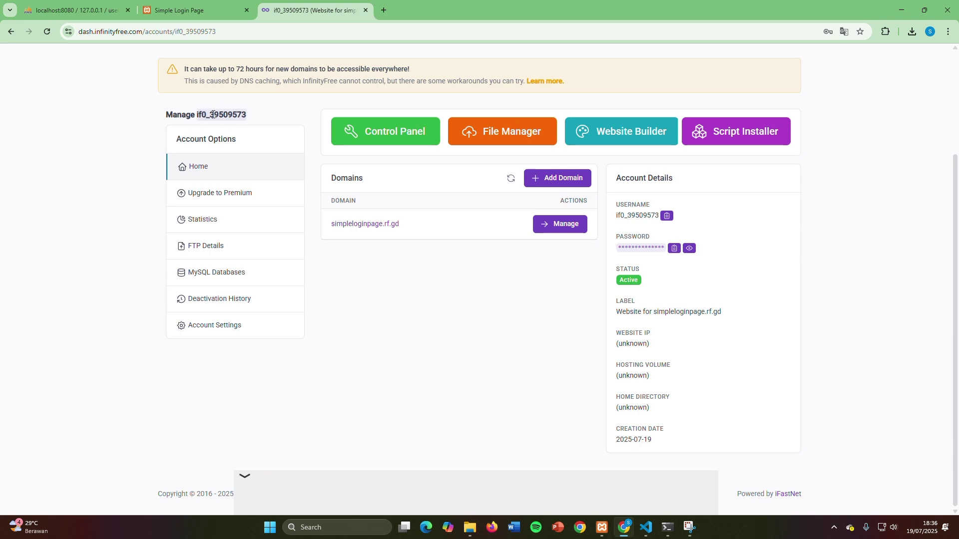
click(630, 226)
drag(619, 216, 662, 215)
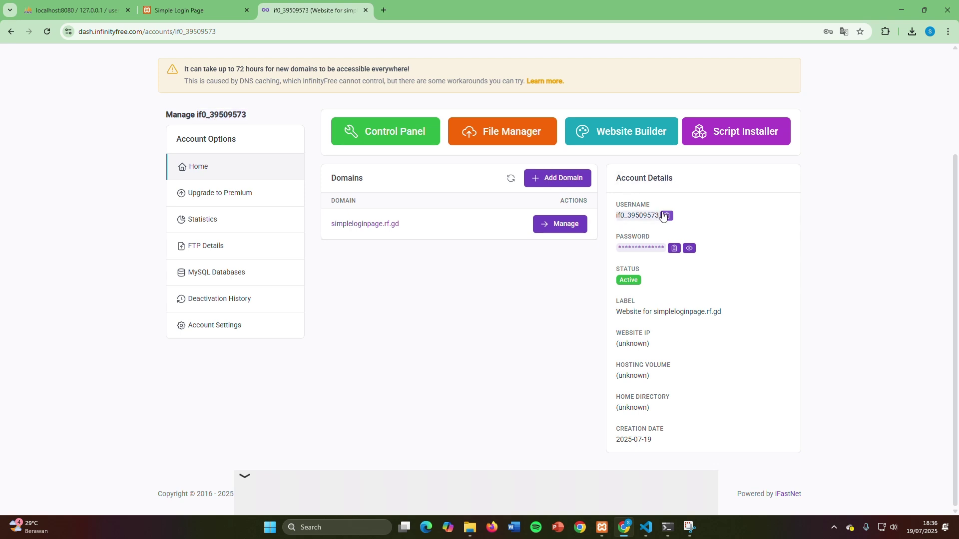
click(689, 249)
drag(616, 253, 667, 251)
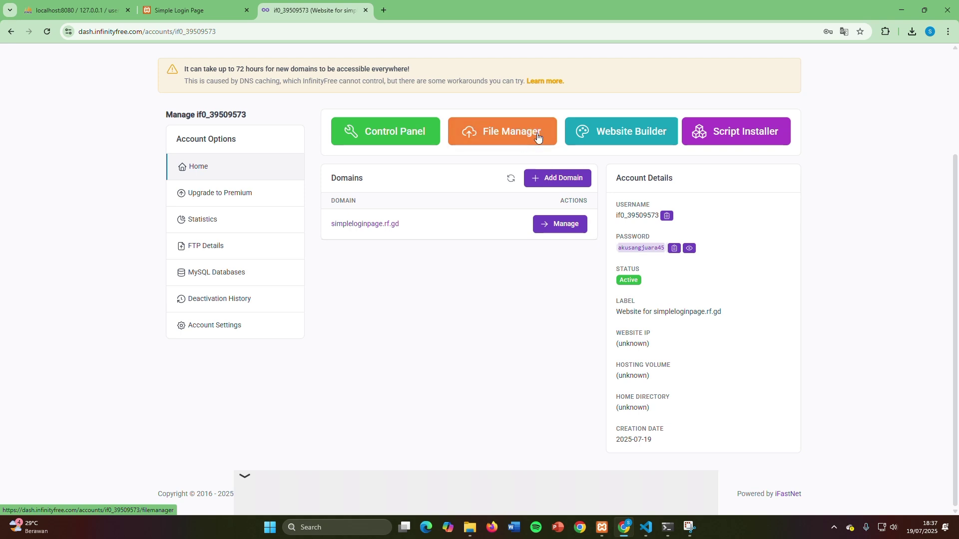
Open the account's File Manager and go into the htdocs folder containing index2.html
click(514, 130)
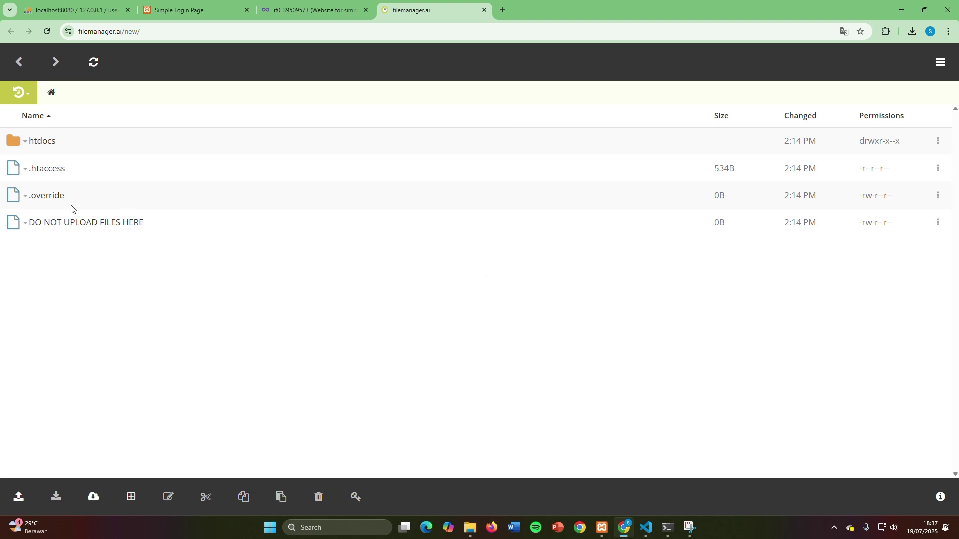
click(128, 225)
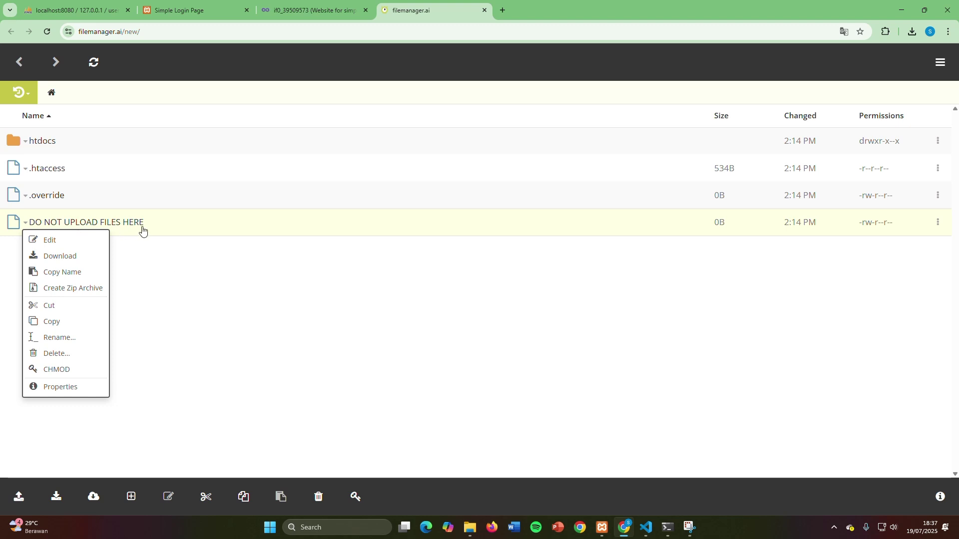
click(156, 274)
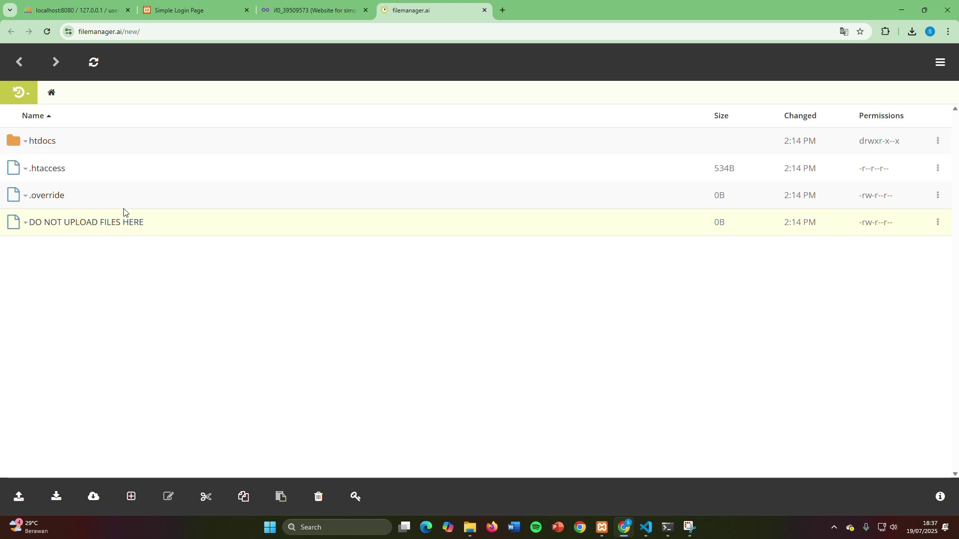
click(51, 141)
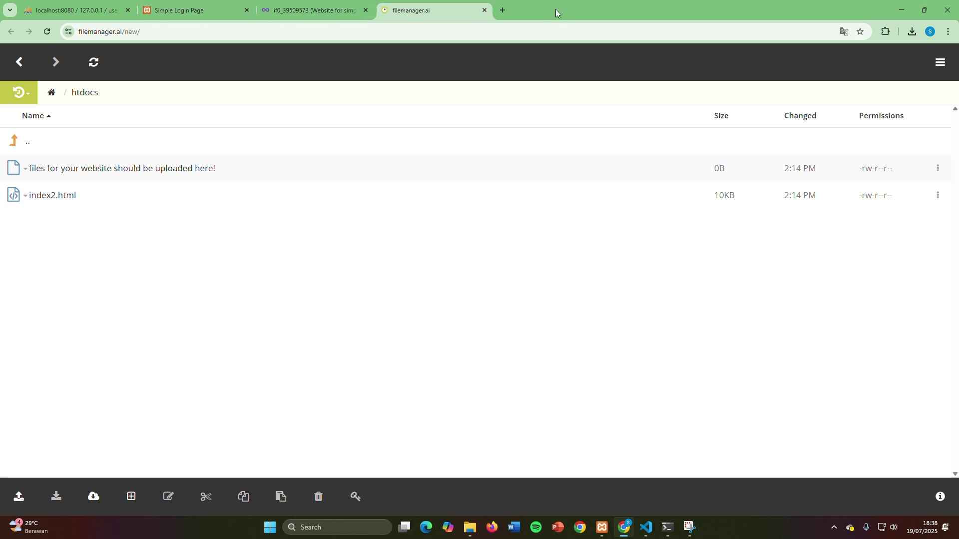
Look over the account dashboard and file manager tabs and the browser menu
click(332, 10)
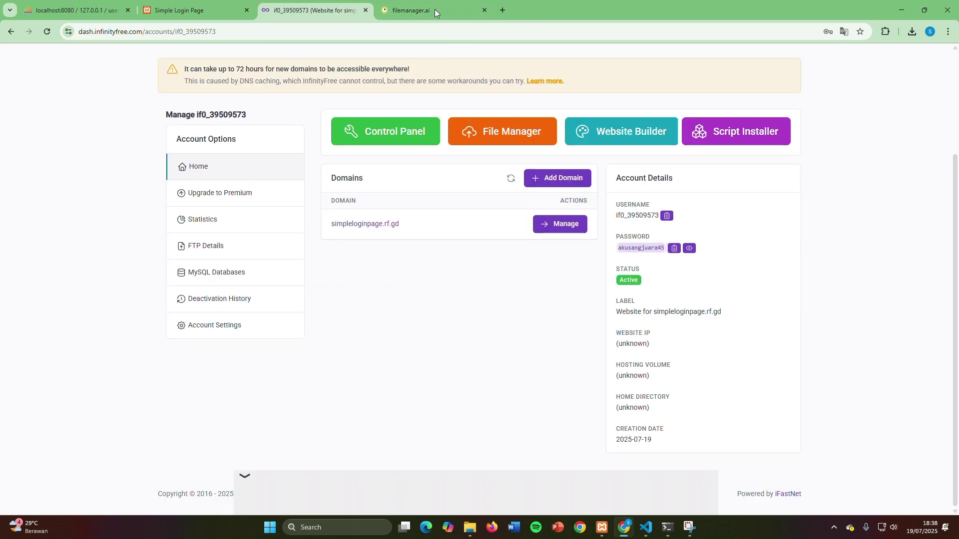
click(598, 12)
click(395, 13)
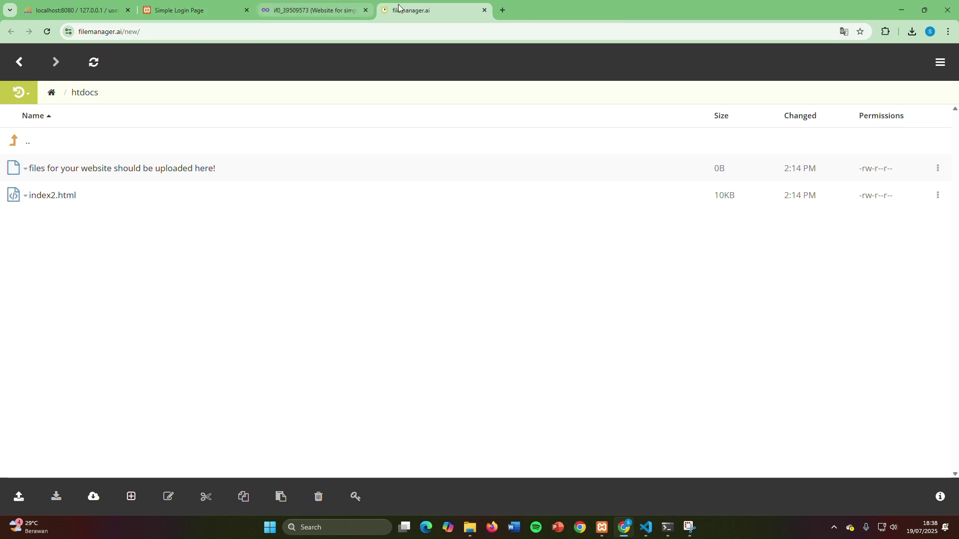
click(946, 34)
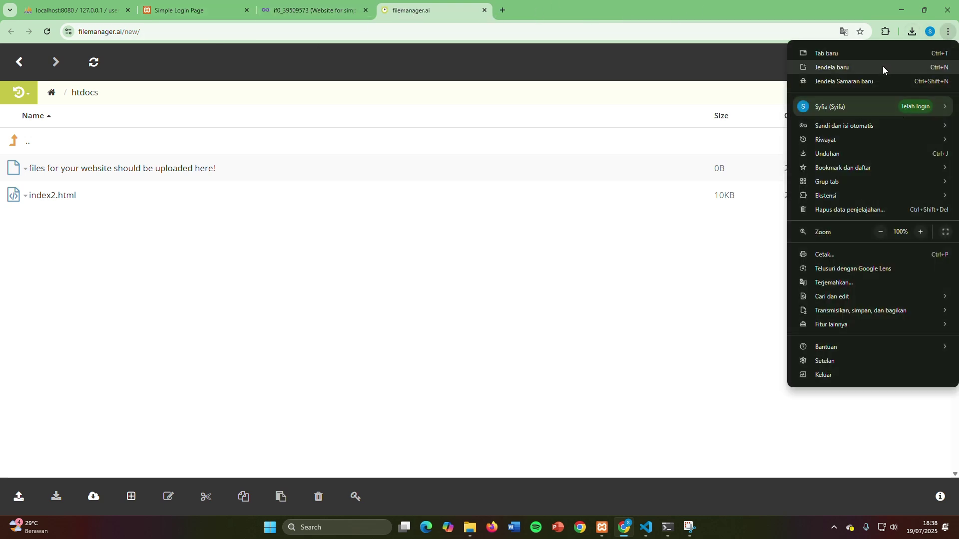
key(Escape)
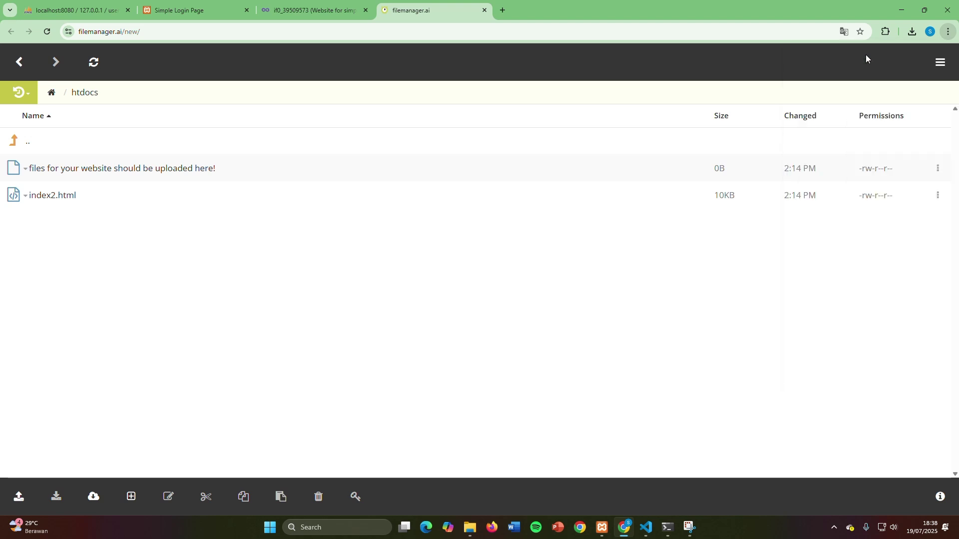
Load simpleloginpage.rf.gd in a new browser tab
key(ctrl+t)
click(562, 33)
text(infi)
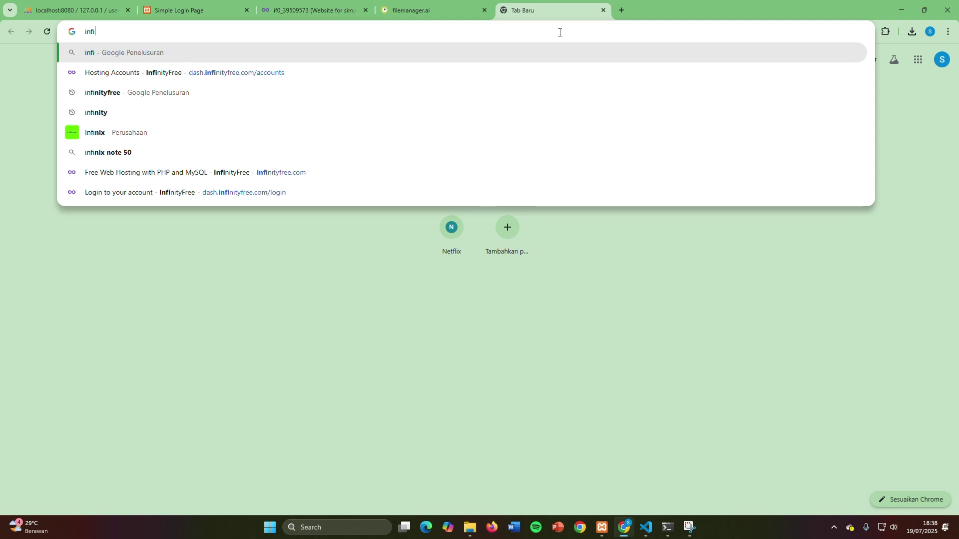
key(Escape)
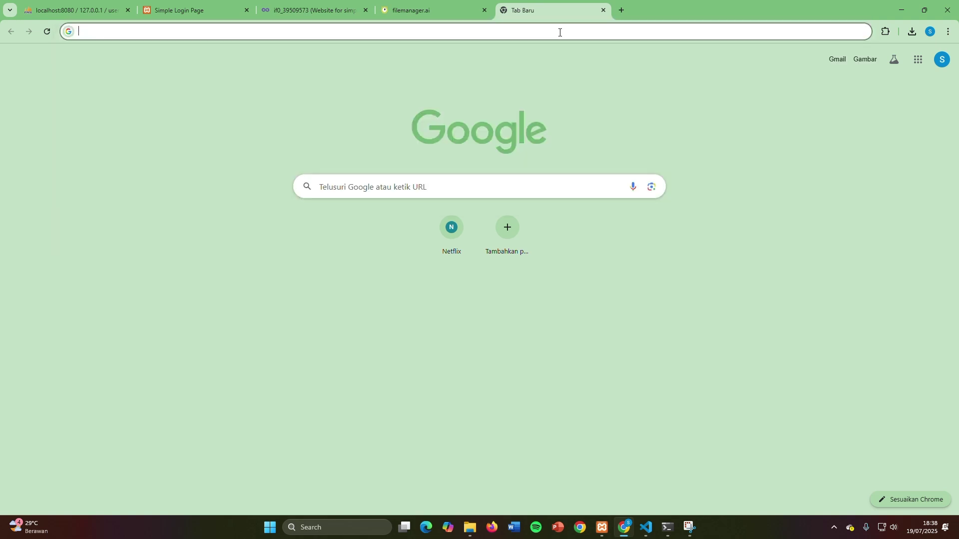
text(simplep)
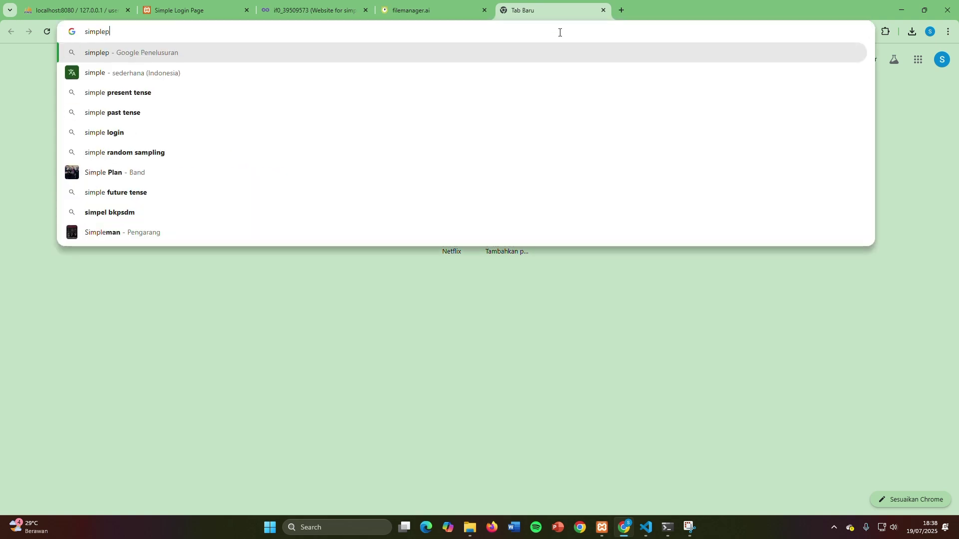
text(ogin)
key(BackSpace)
key(BackSpace)
key(BackSpace)
key(BackSpace)
key(BackSpace)
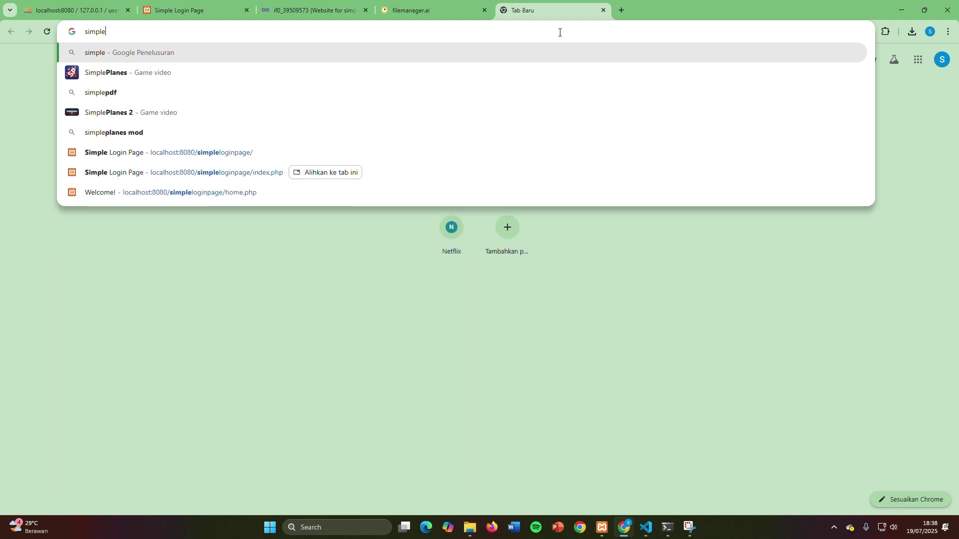
text(login)
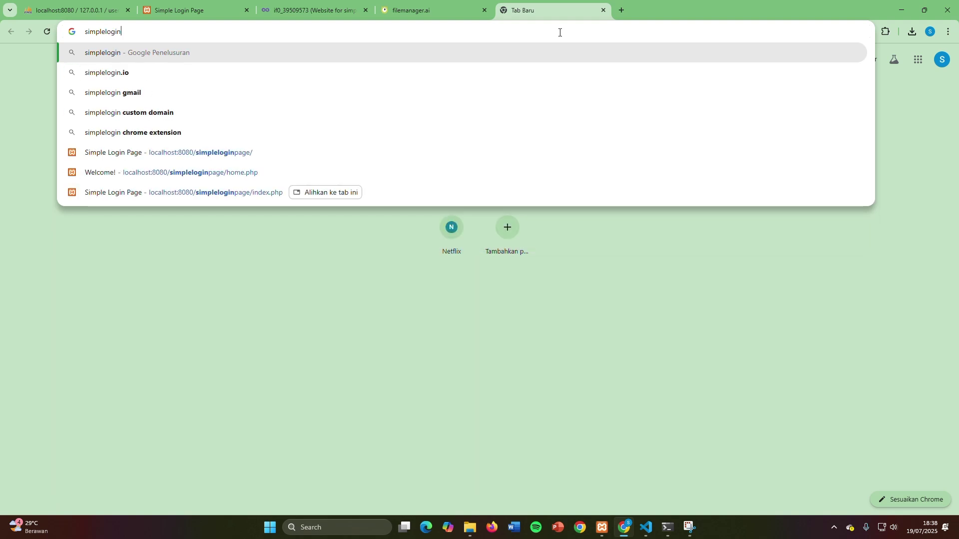
text(page.rf.gd)
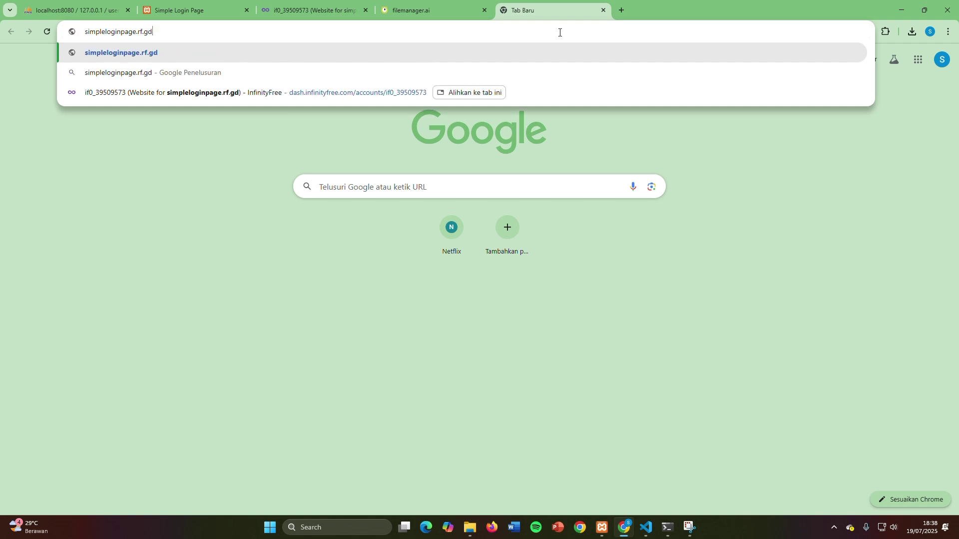
key(Return)
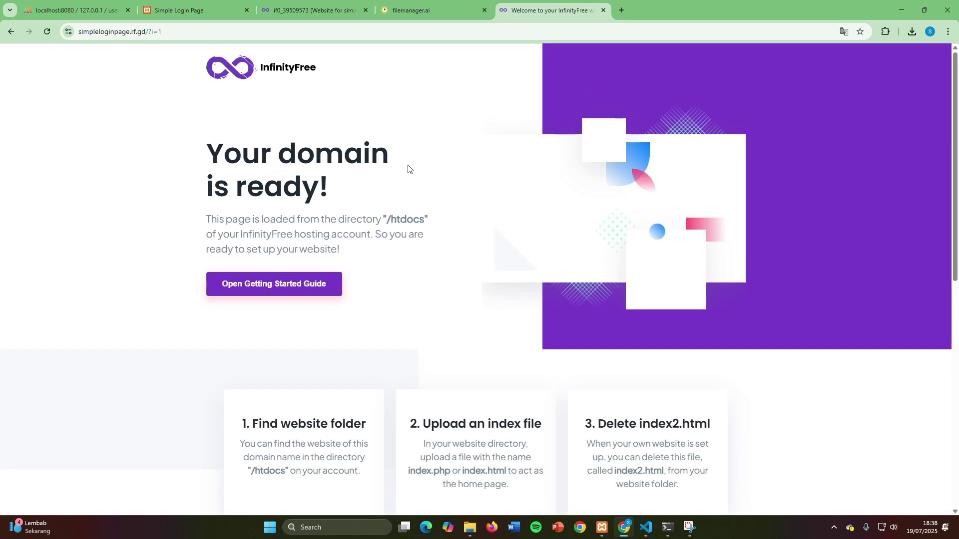
Scroll through the 'Your domain is ready!' page and return to the file manager tab
scroll(407, 166, down, 2)
scroll(406, 167, up, 2)
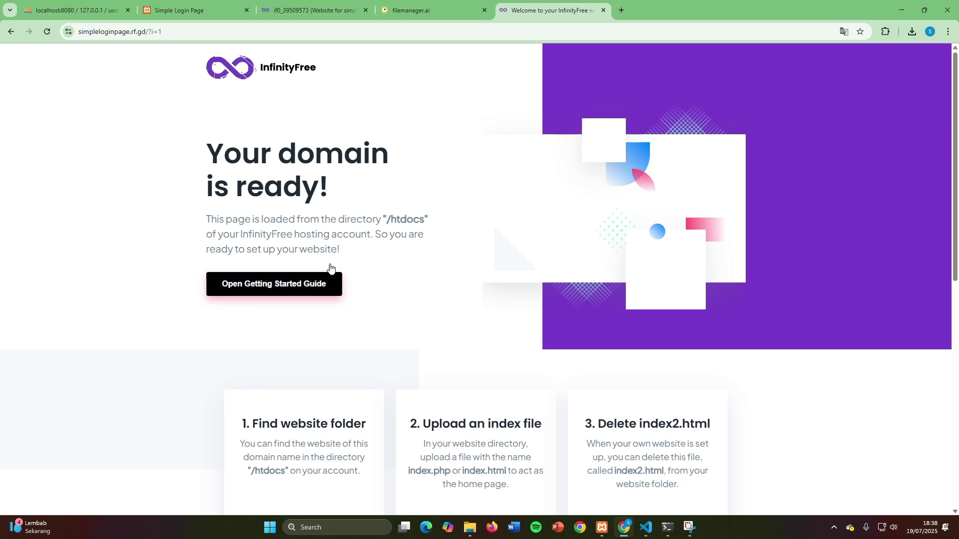
scroll(330, 268, down, 6)
scroll(349, 250, down, 3)
scroll(291, 235, up, 9)
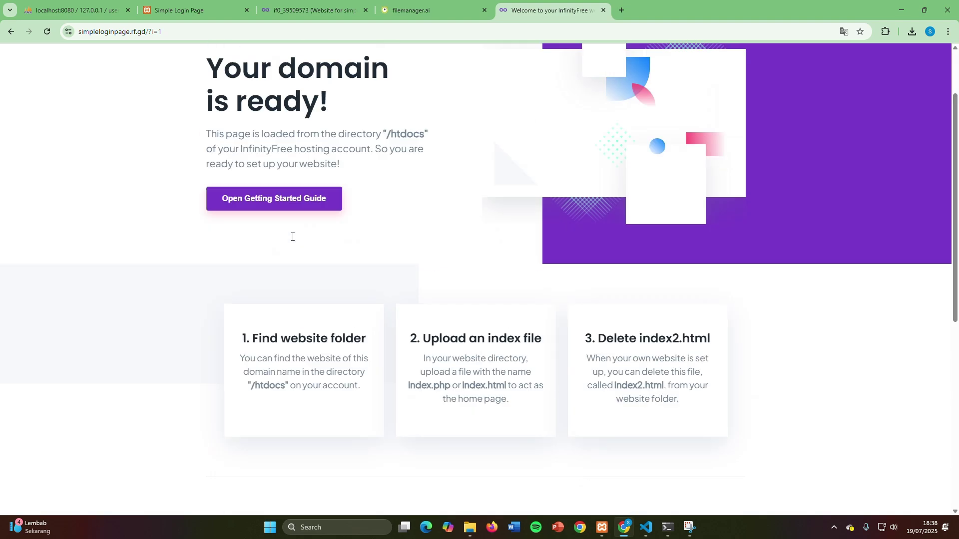
click(402, 5)
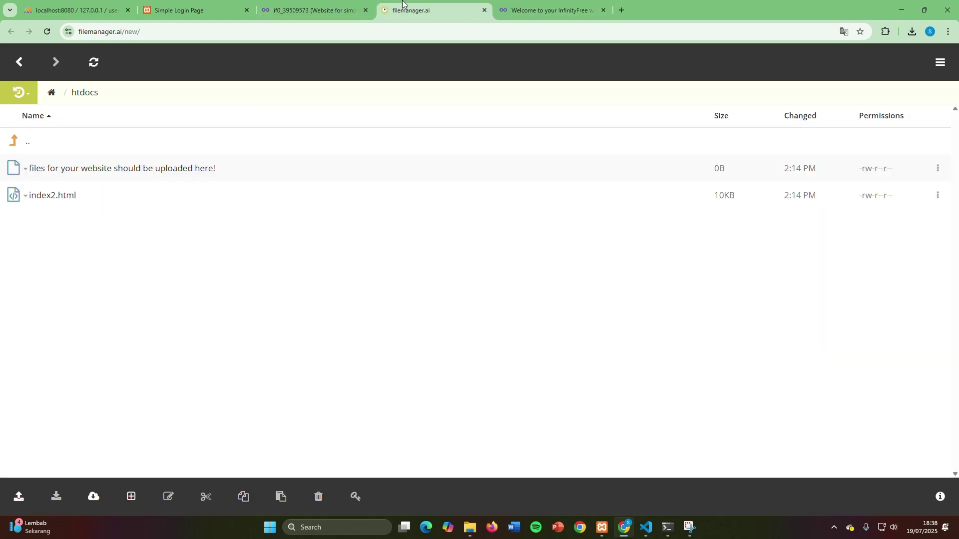
click(565, 11)
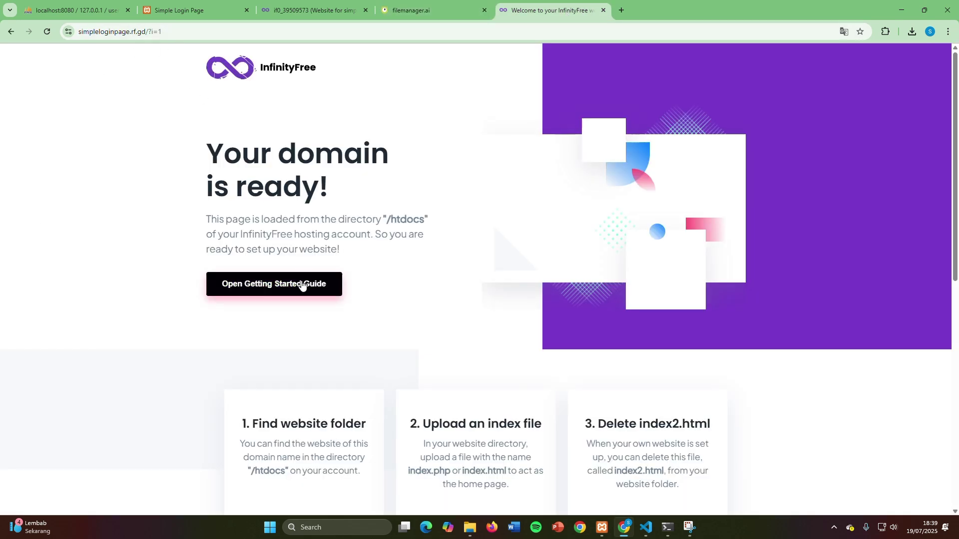
scroll(299, 285, down, 9)
scroll(244, 117, up, 9)
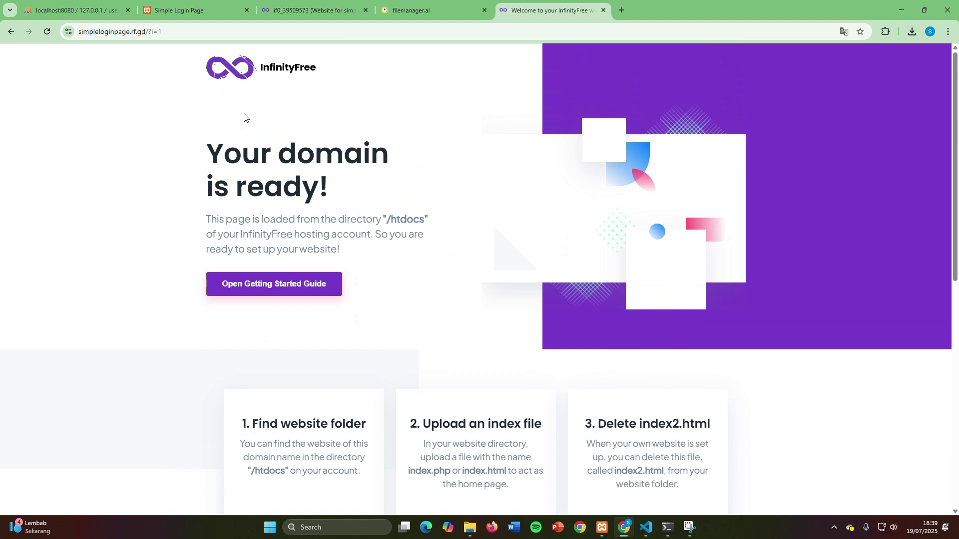
click(392, 11)
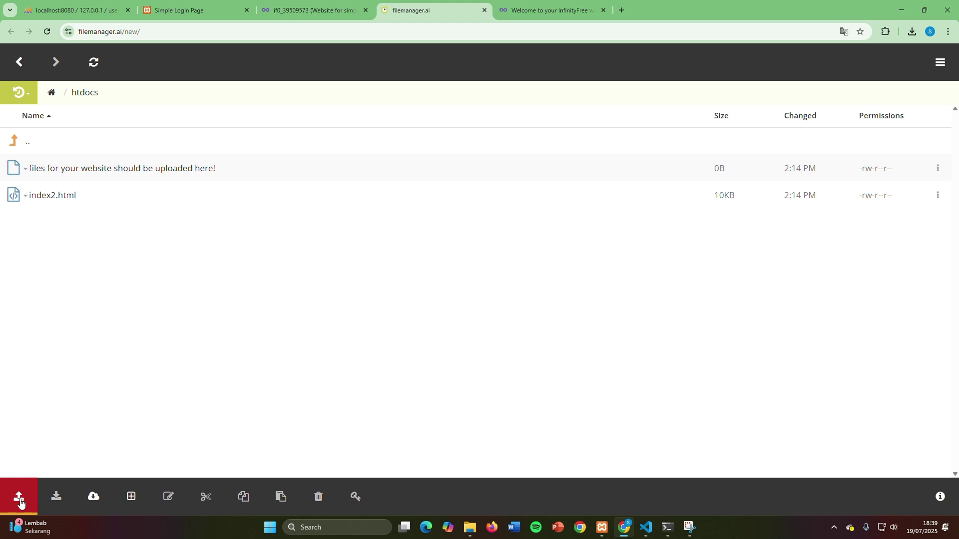
Check htdocs' Upload menu and bring up the local SimpleLoginPage project folder in File Explorer
click(20, 504)
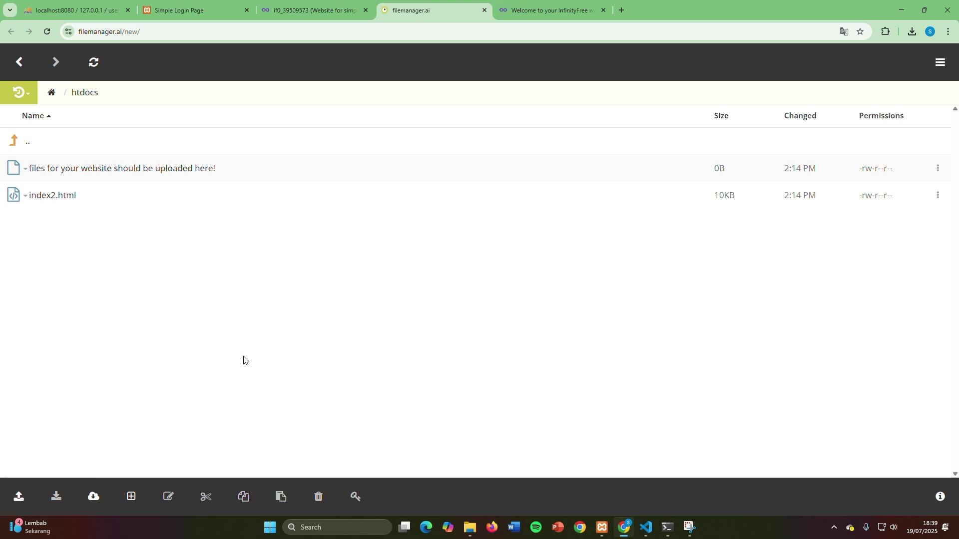
mouse_move(13, 500)
mouse_move(466, 535)
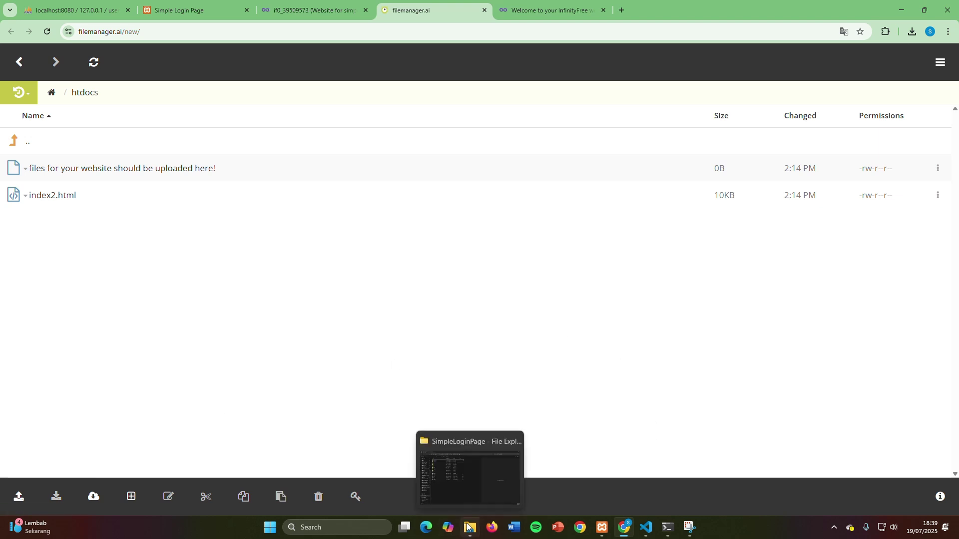
click(472, 474)
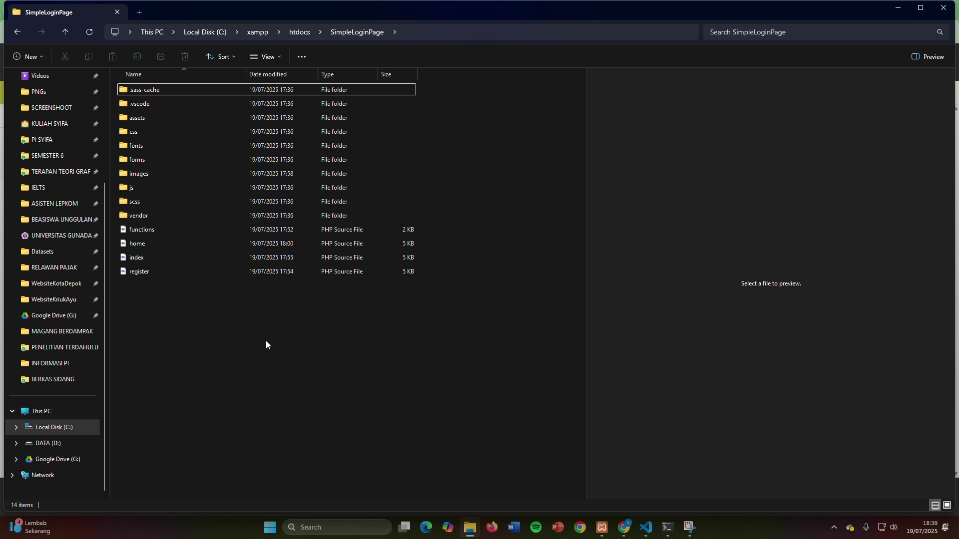
Compress all SimpleLoginPage files and folders into a ZIP archive named simpleginpage
drag(170, 294, 208, 93)
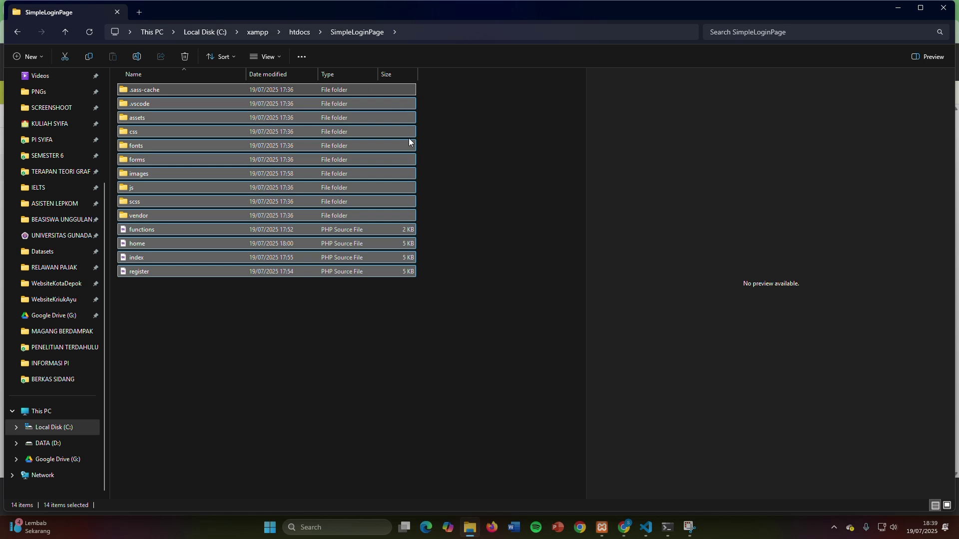
click(545, 147)
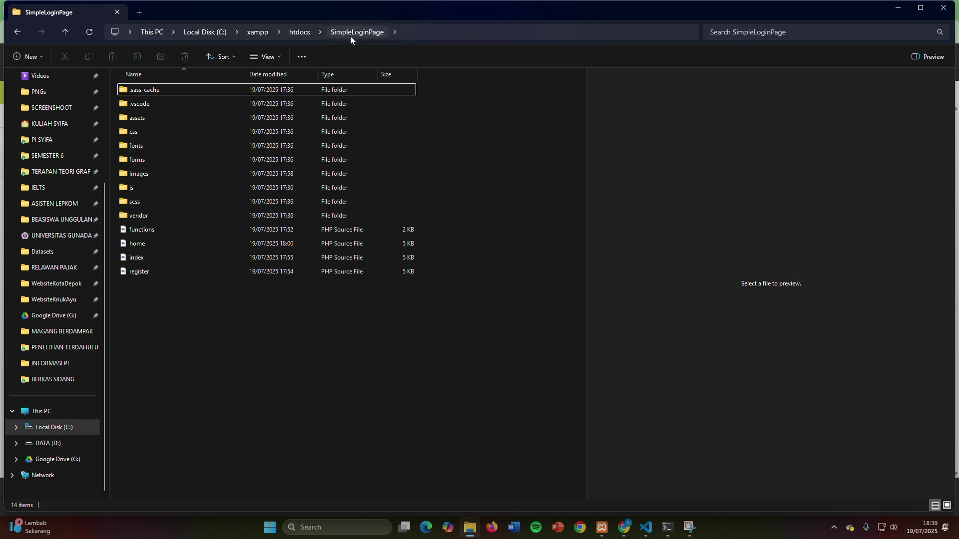
drag(186, 319, 202, 87)
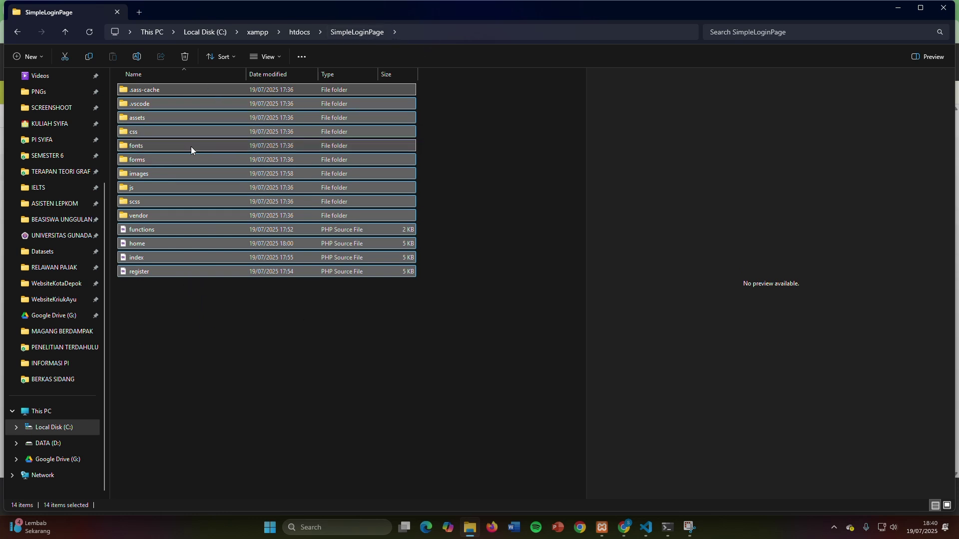
right_click(206, 145)
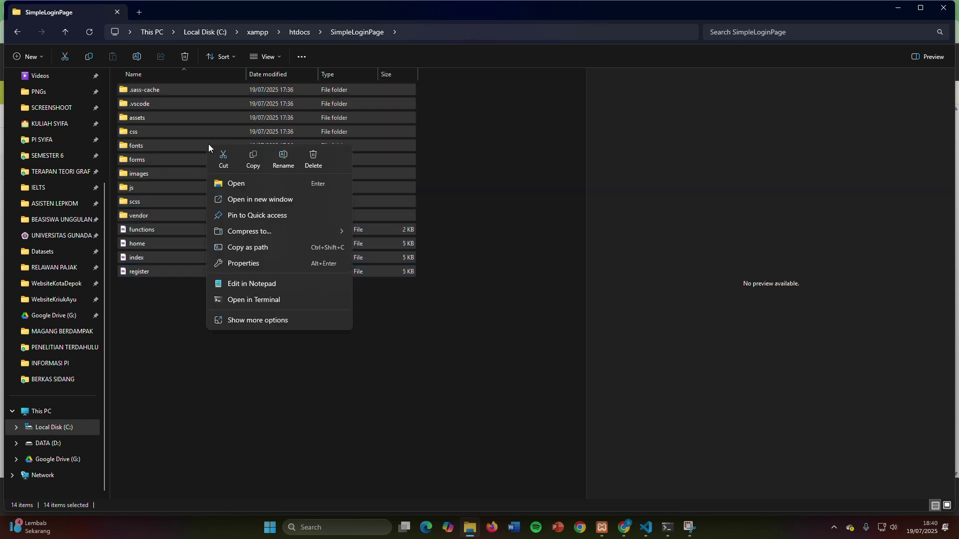
mouse_move(332, 232)
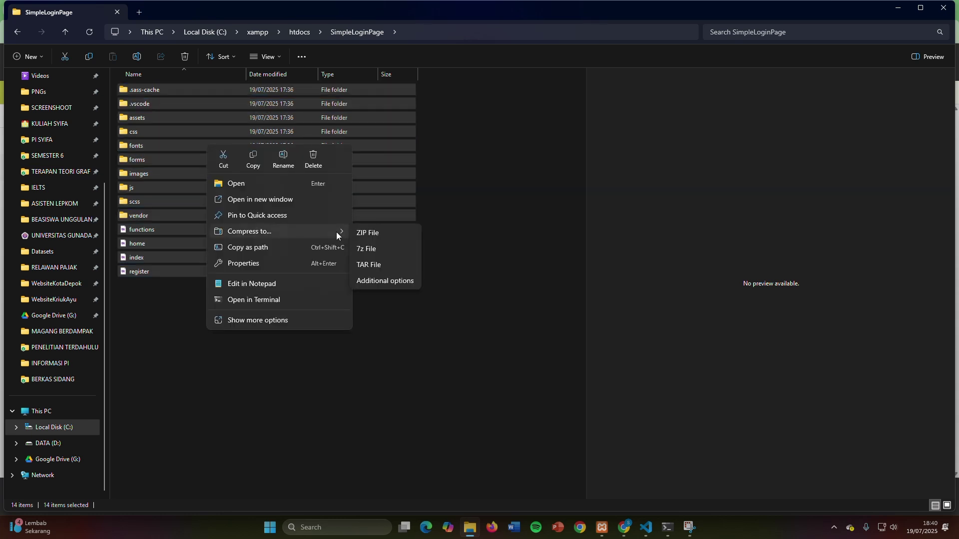
click(385, 233)
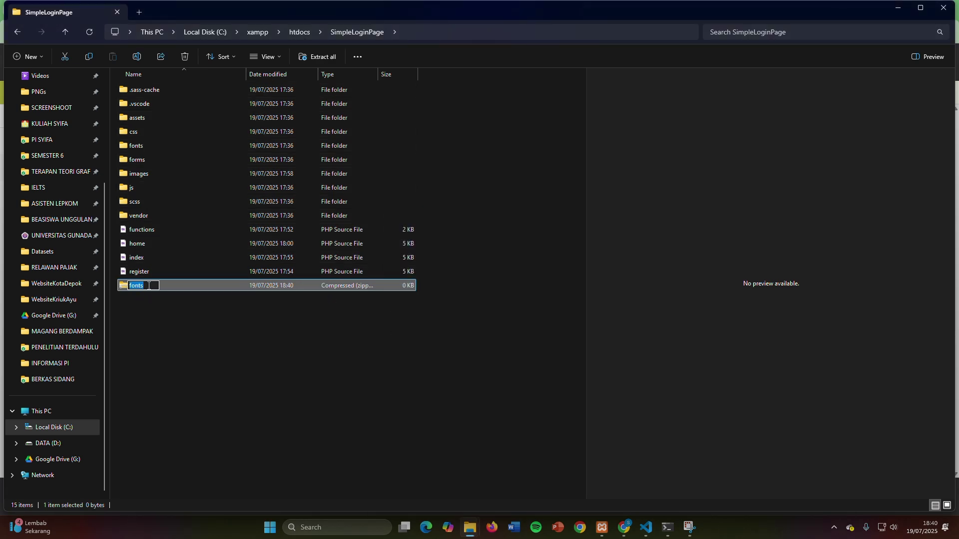
text(simplegoinpage)
key(BackSpace)
key(Return)
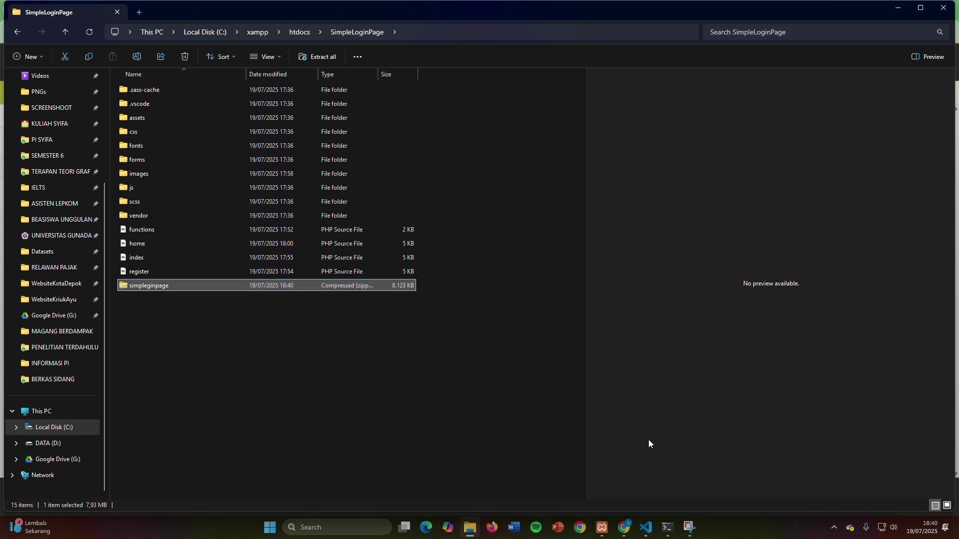
Return to the file manager in Chrome and open htdocs' upload options
mouse_move(630, 536)
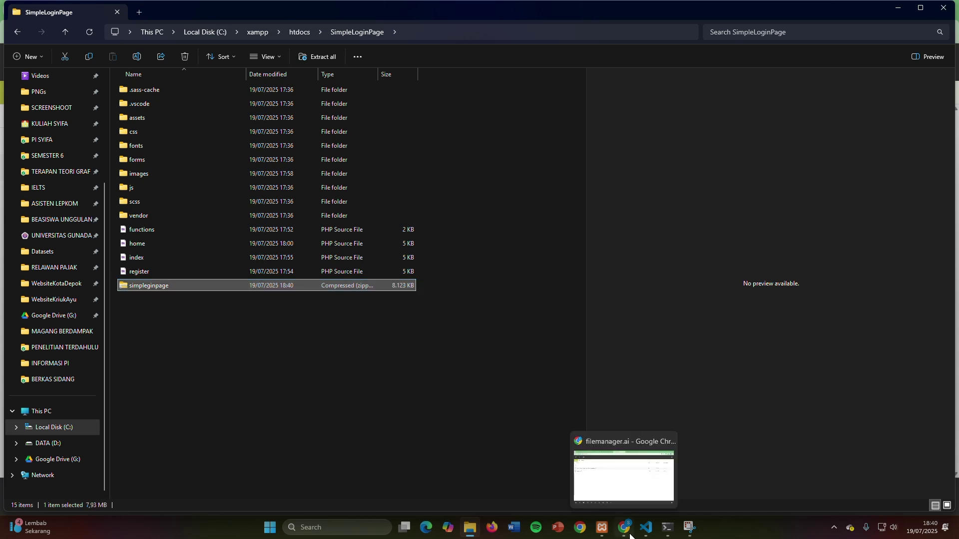
click(624, 475)
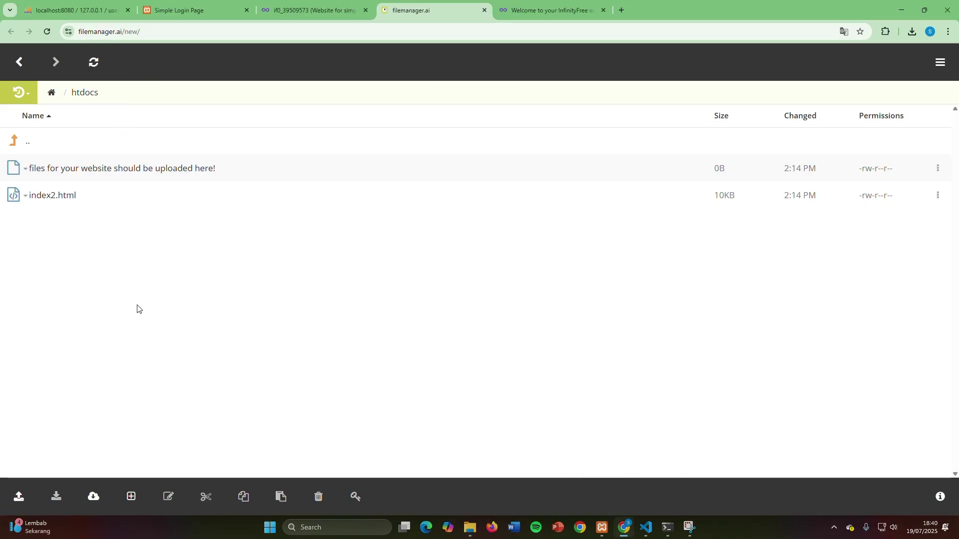
click(23, 506)
Pick simpleginpage.zip from C:\xampp\htdocs\SimpleLoginPage as the file to upload
click(38, 468)
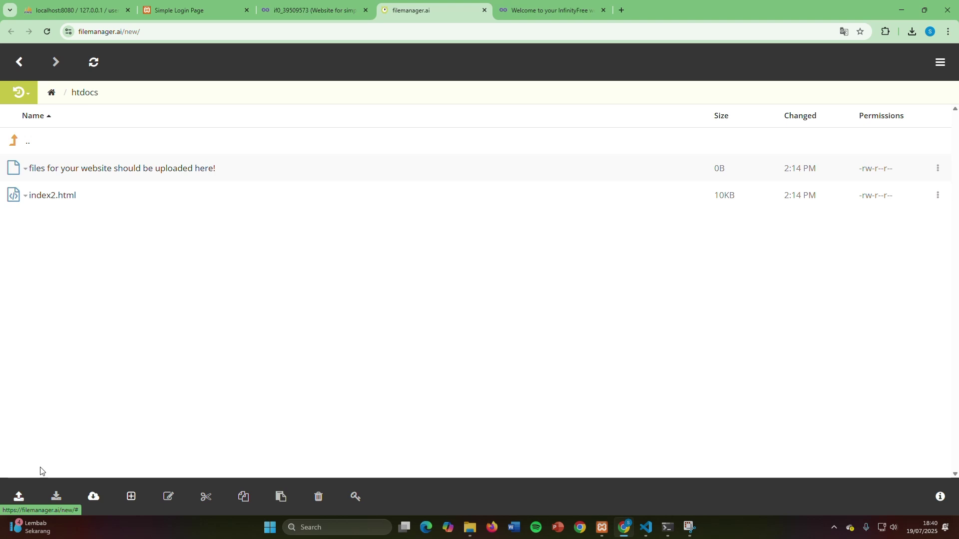
scroll(47, 165, down, 6)
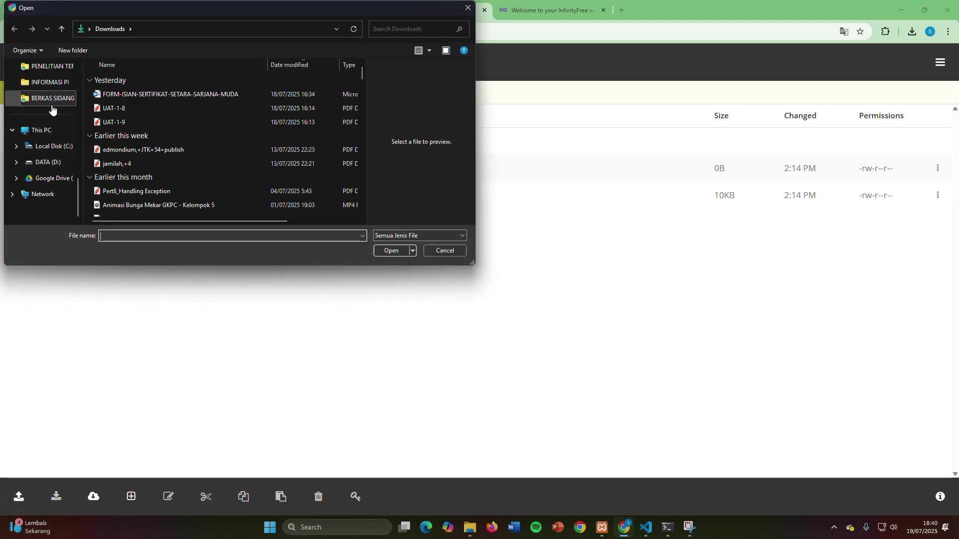
click(53, 147)
scroll(106, 150, down, 3)
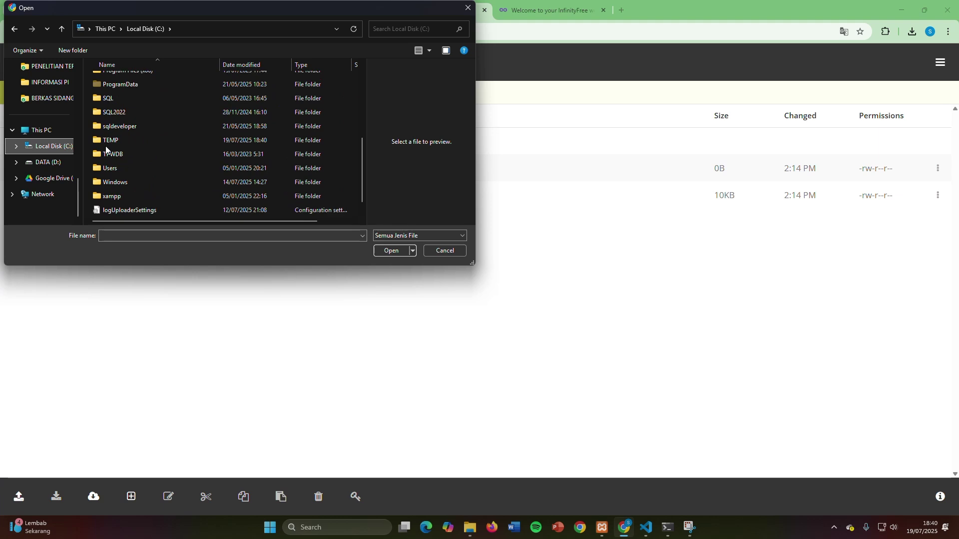
double_click(116, 197)
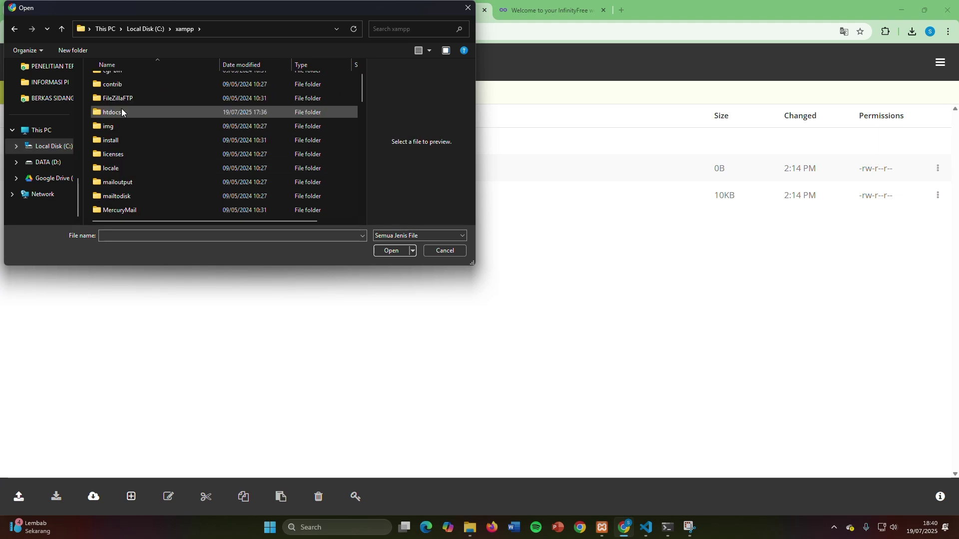
scroll(122, 111, down, 3)
scroll(120, 149, up, 2)
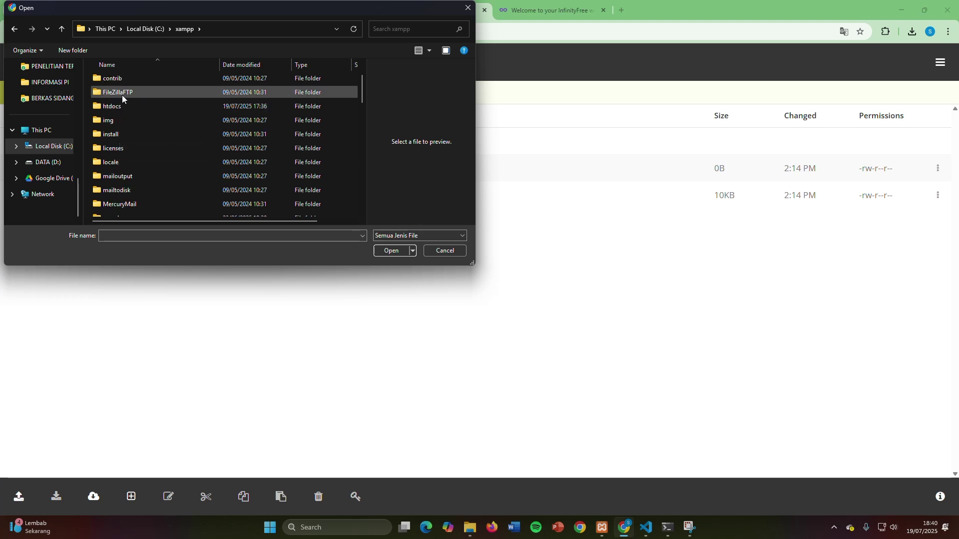
double_click(125, 106)
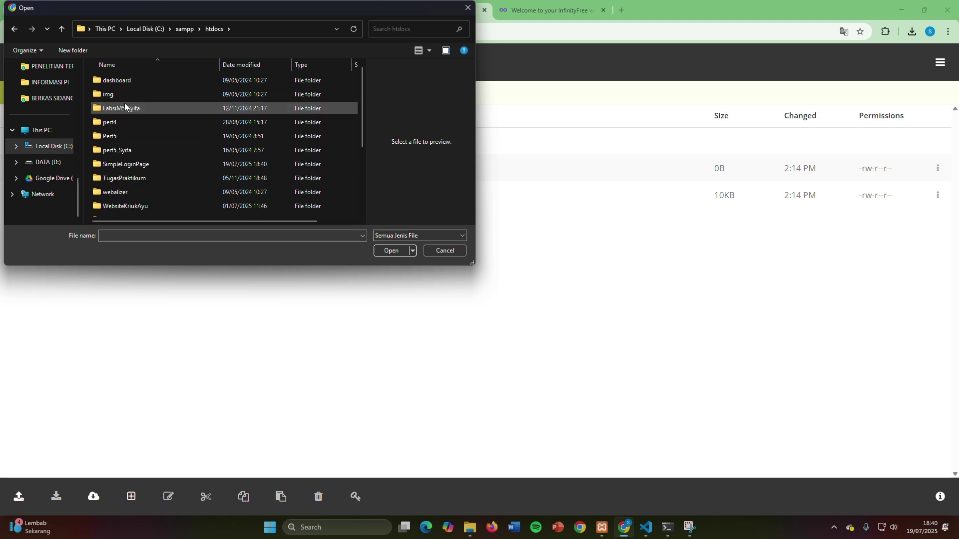
double_click(122, 164)
scroll(118, 184, down, 2)
click(124, 212)
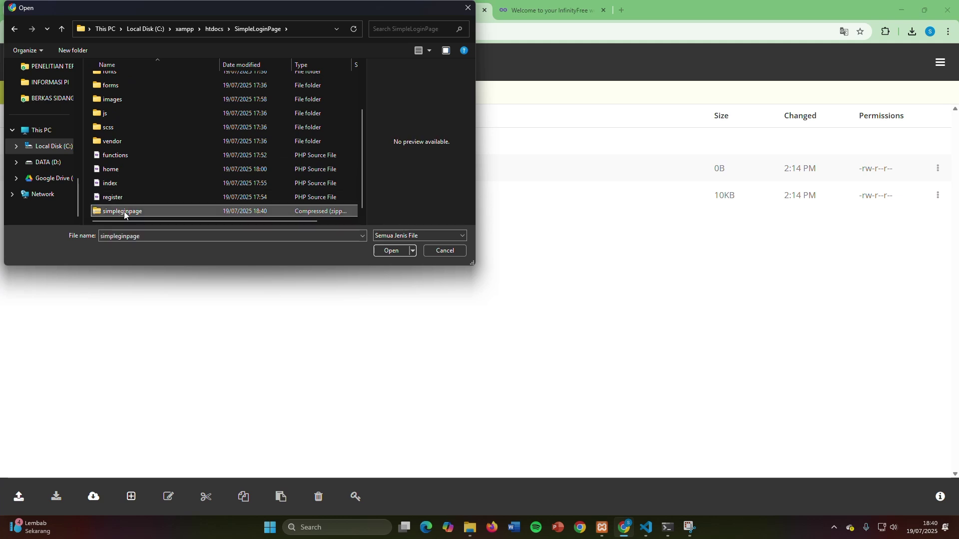
click(395, 250)
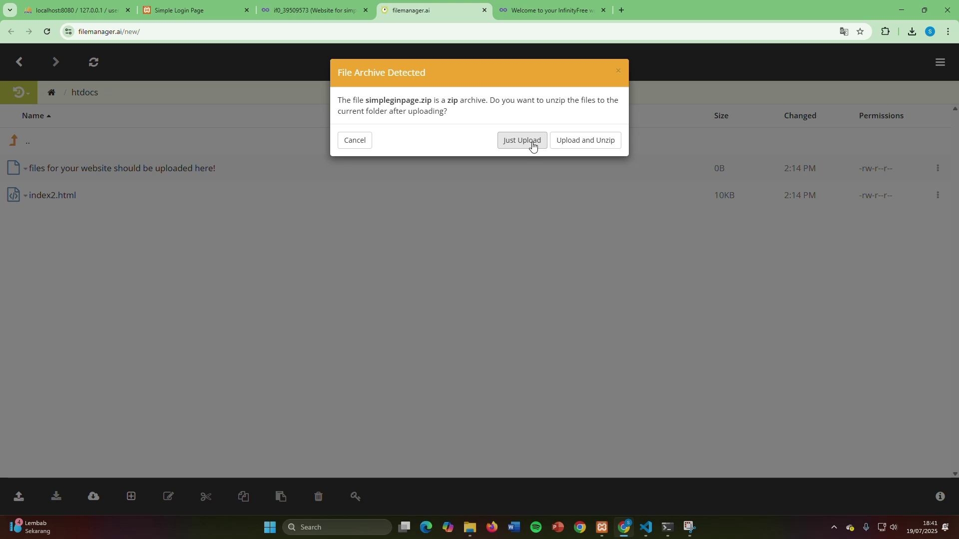
Upload simpleginpage.zip and unzip its contents into htdocs
click(594, 142)
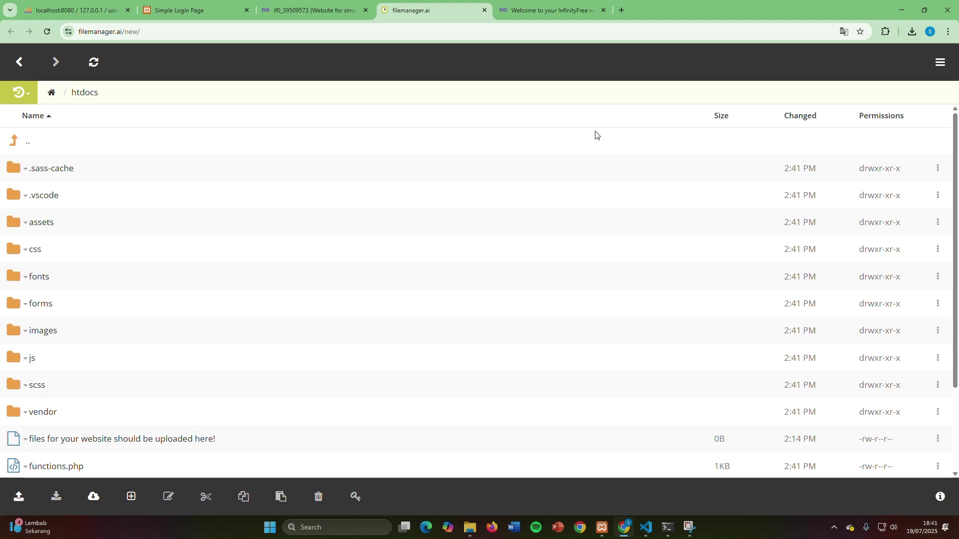
scroll(537, 183, down, 3)
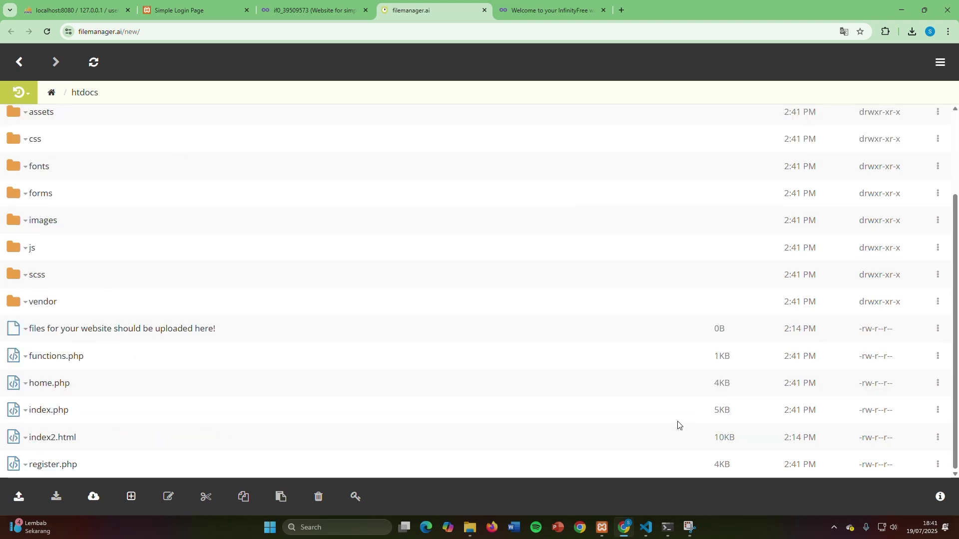
scroll(679, 425, up, 3)
scroll(679, 425, down, 3)
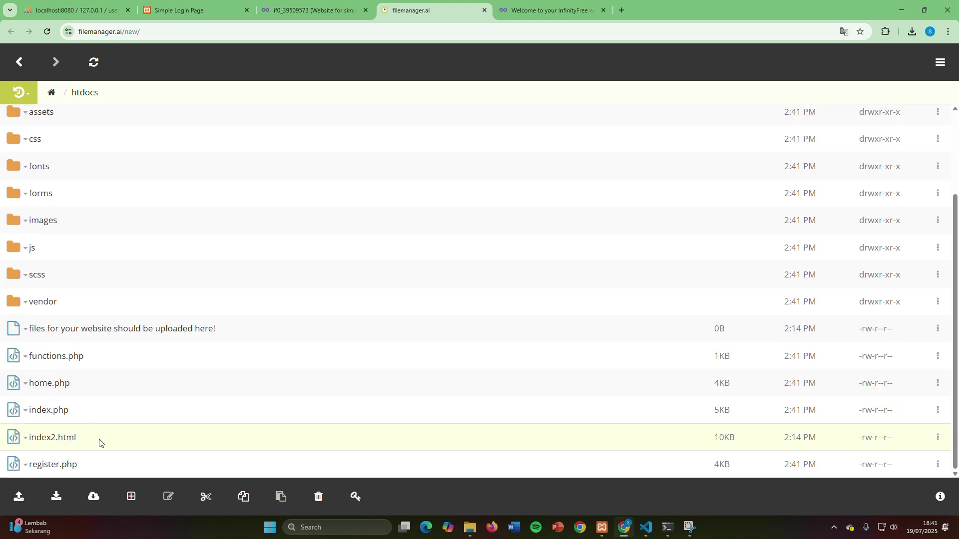
Delete index2.html from htdocs
click(938, 438)
click(605, 233)
click(320, 496)
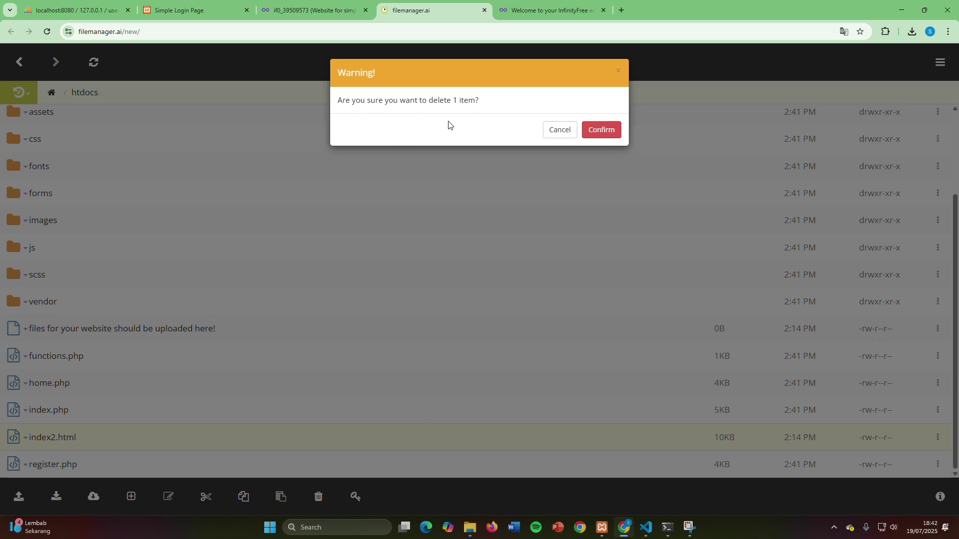
click(604, 132)
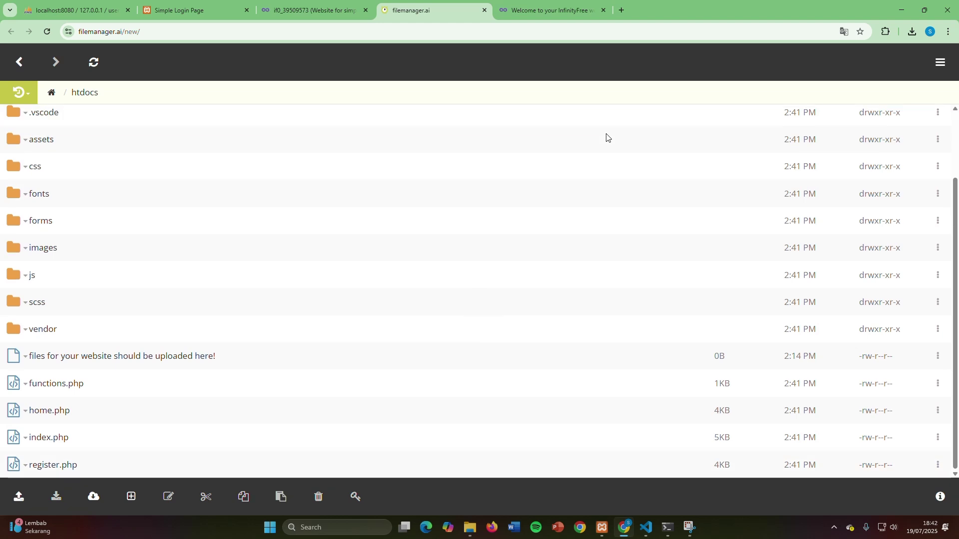
click(582, 11)
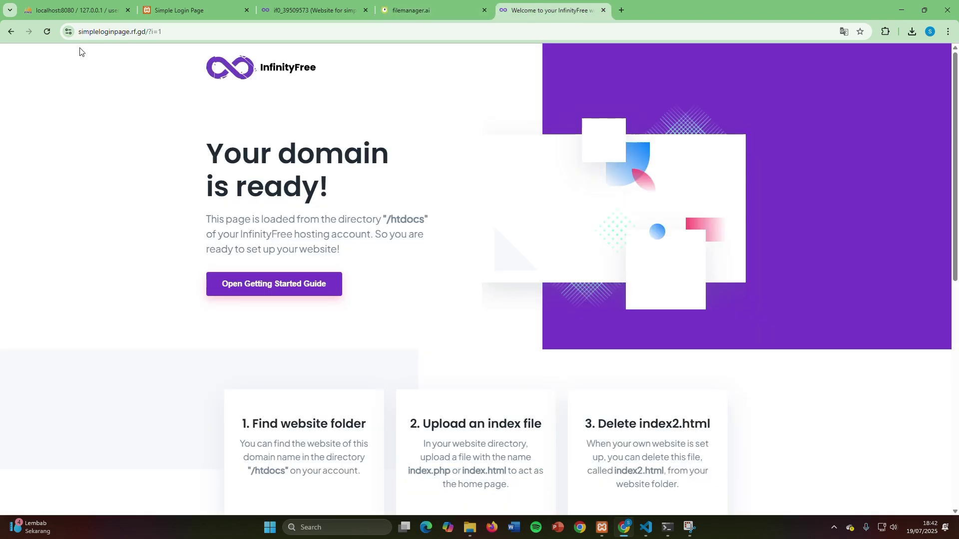
Reload simpleloginpage.rf.gd, which shows HTTP ERROR 500, then return to the account dashboard
click(47, 32)
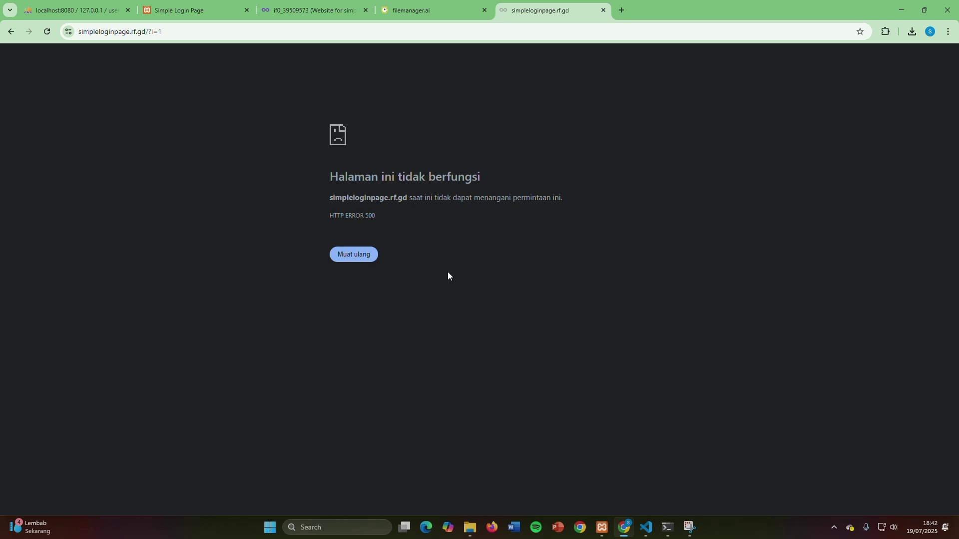
click(402, 6)
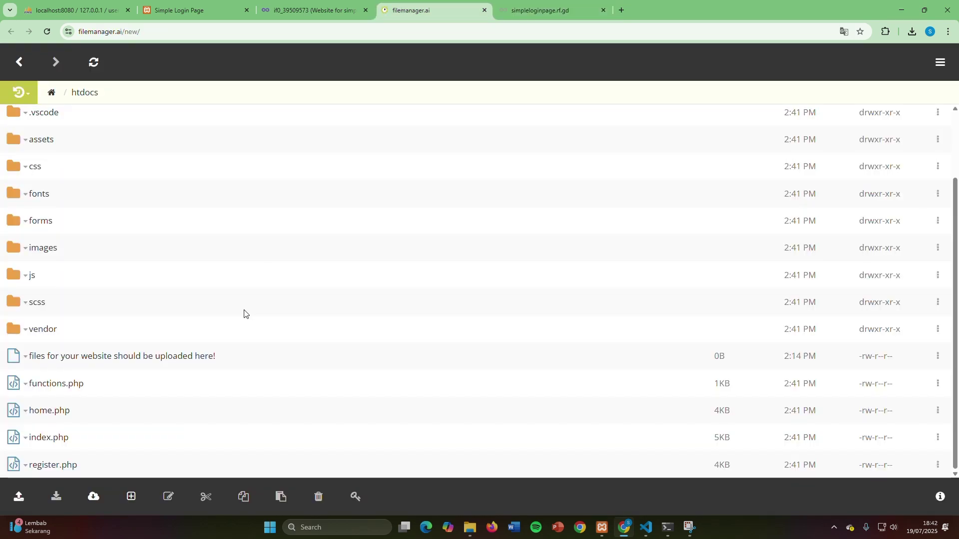
scroll(245, 314, up, 2)
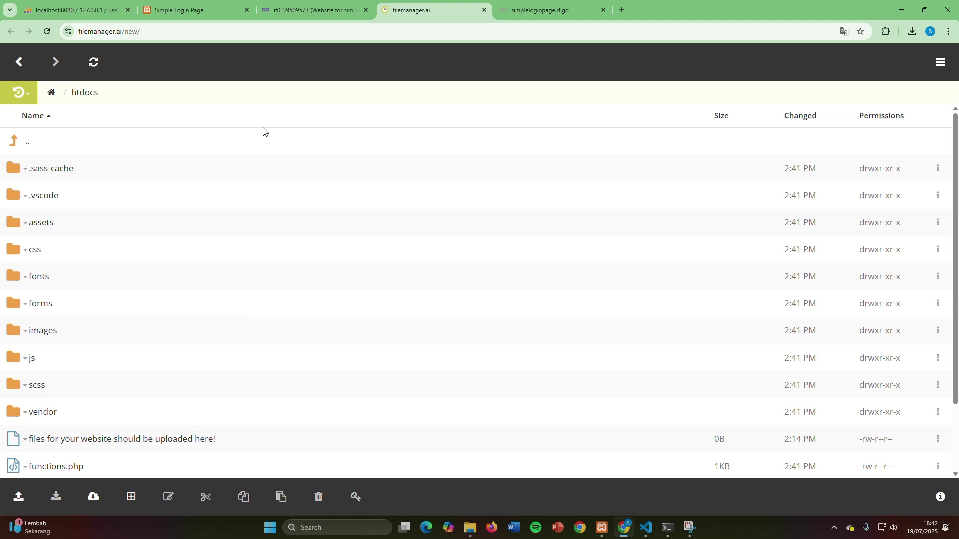
click(298, 12)
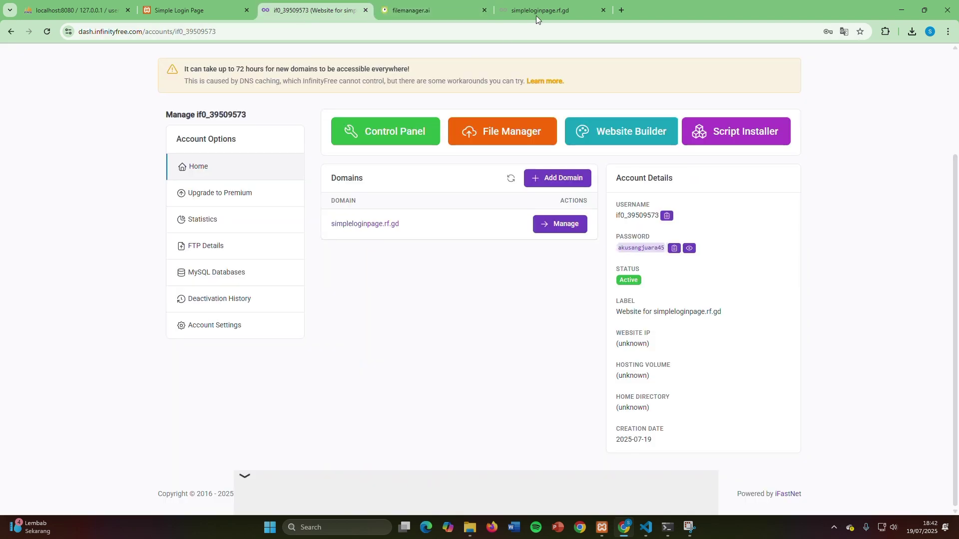
Open the hosting account's MySQL Databases page from the dashboard
click(553, 9)
click(415, 10)
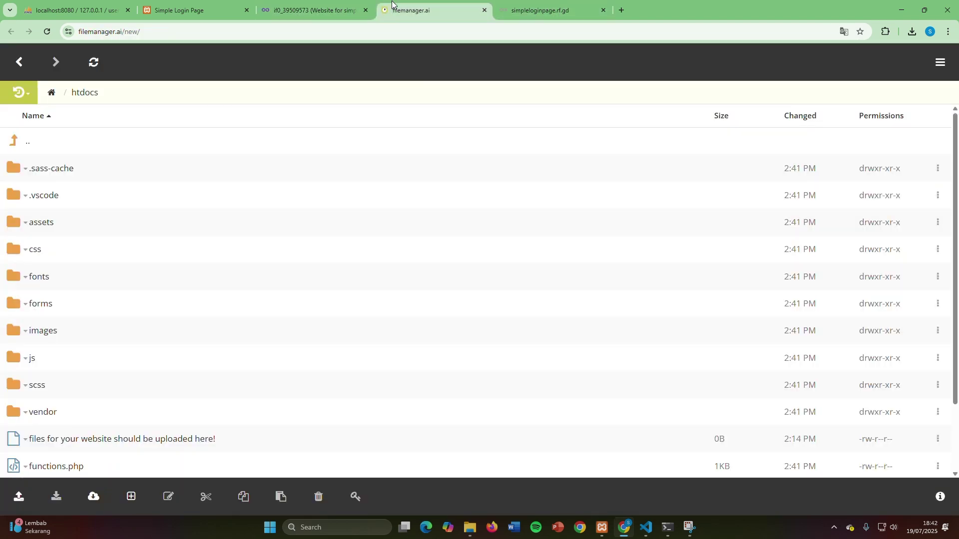
click(292, 9)
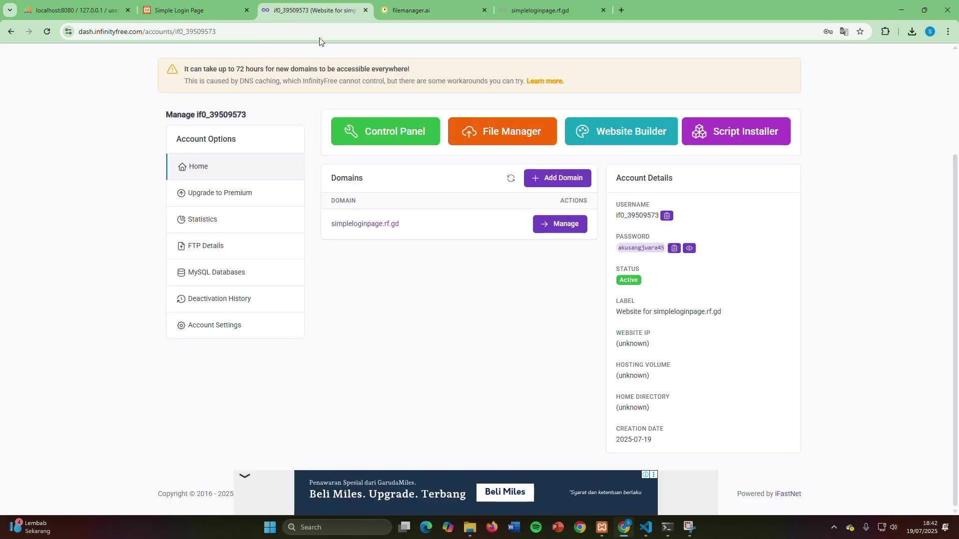
scroll(234, 199, up, 3)
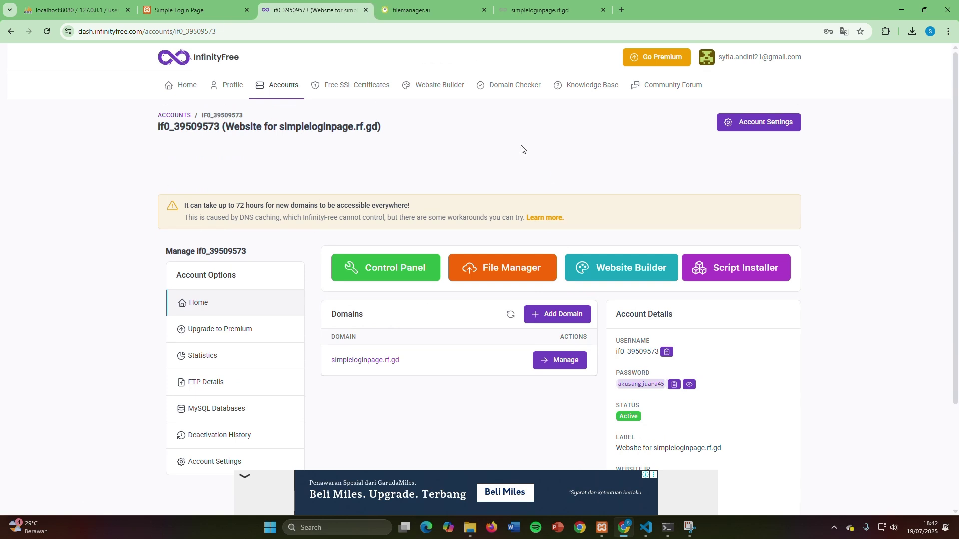
scroll(409, 262, down, 1)
scroll(518, 396, down, 1)
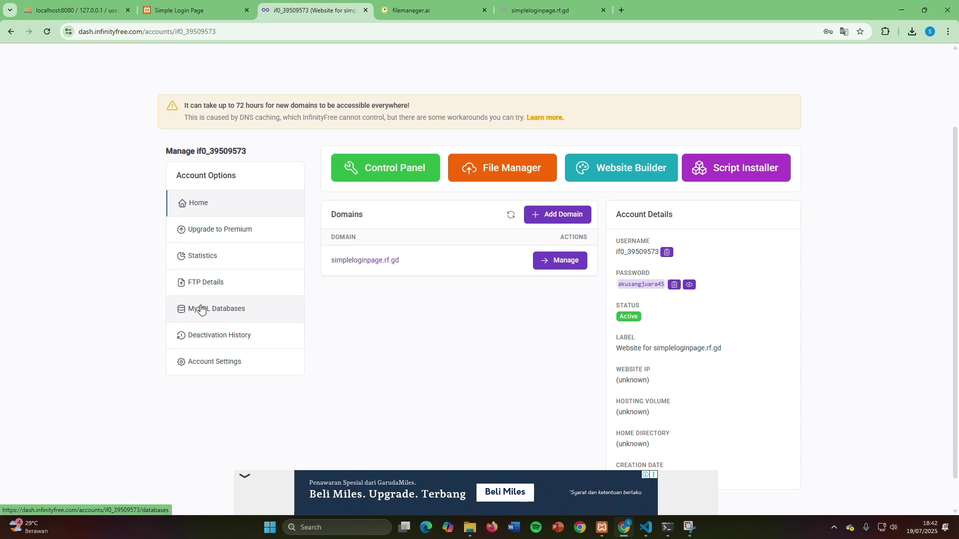
click(236, 310)
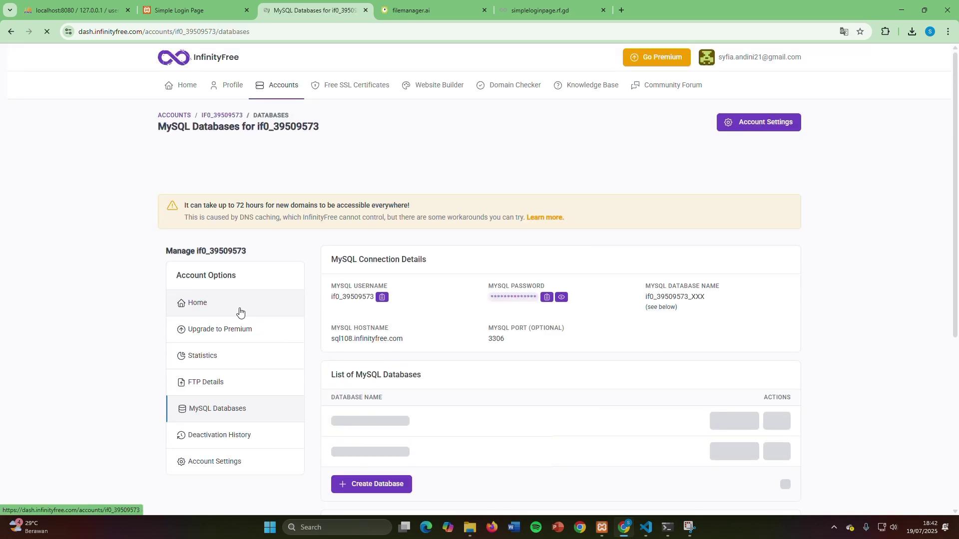
Review the connection details (host sql108.infinityfree.com, port 3306), reveal the password, and start database creation
scroll(465, 262, down, 1)
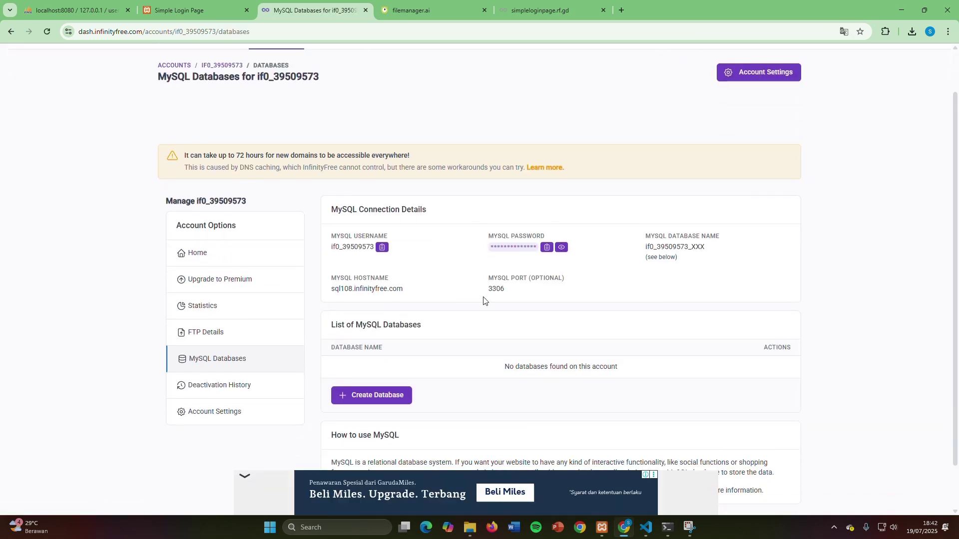
scroll(650, 305, down, 1)
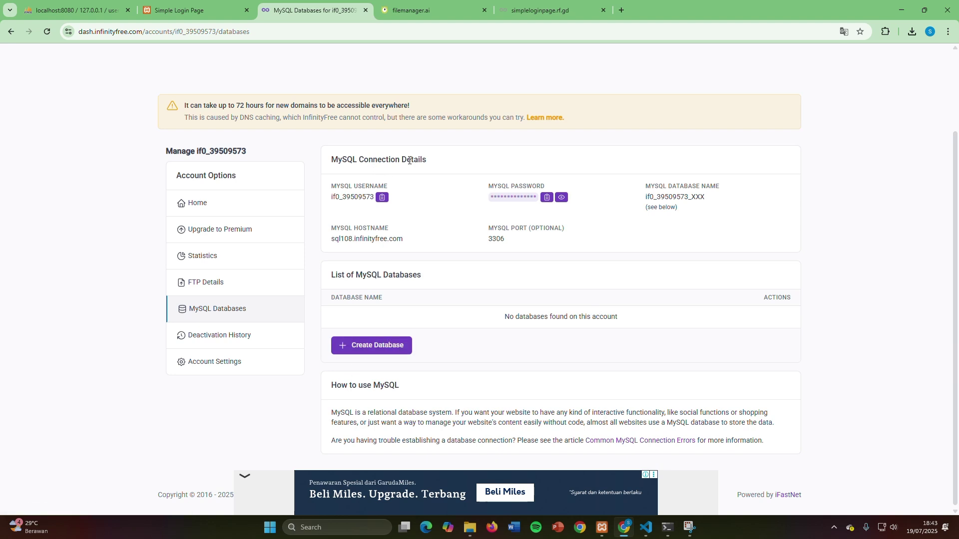
drag(425, 158, 327, 159)
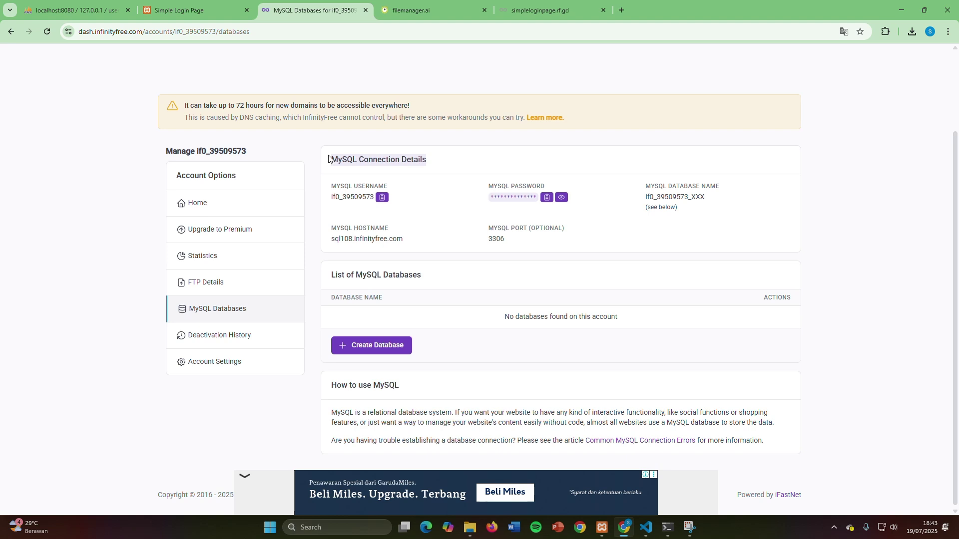
click(383, 199)
drag(374, 198, 332, 197)
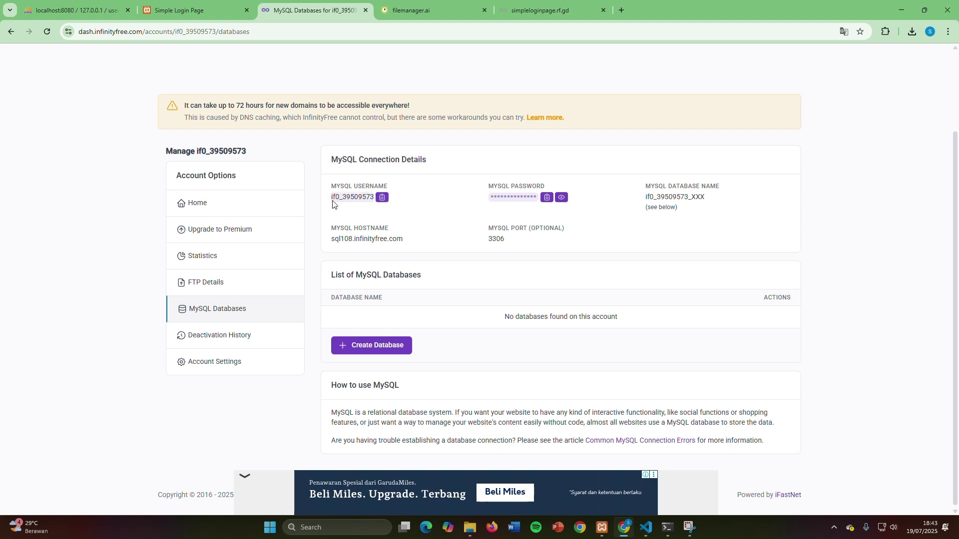
drag(409, 240, 332, 241)
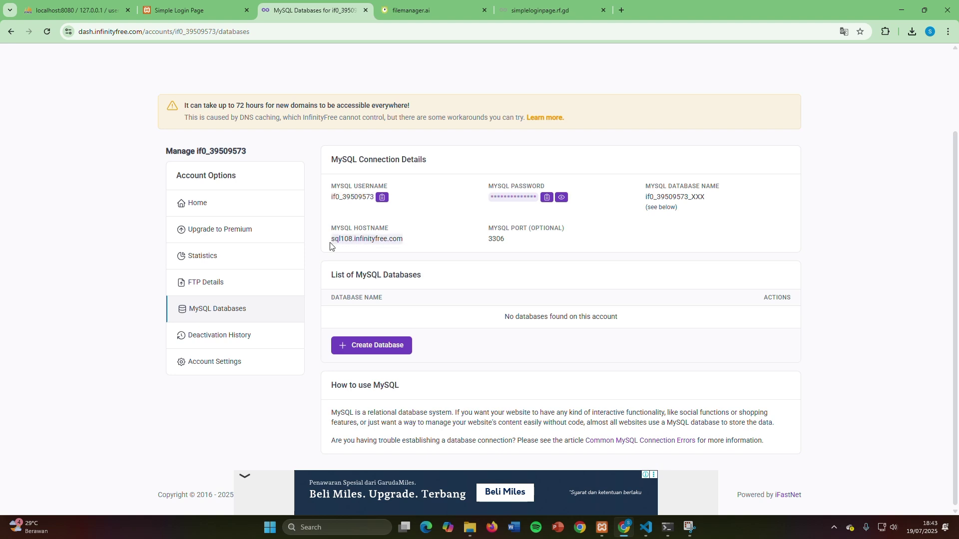
click(561, 198)
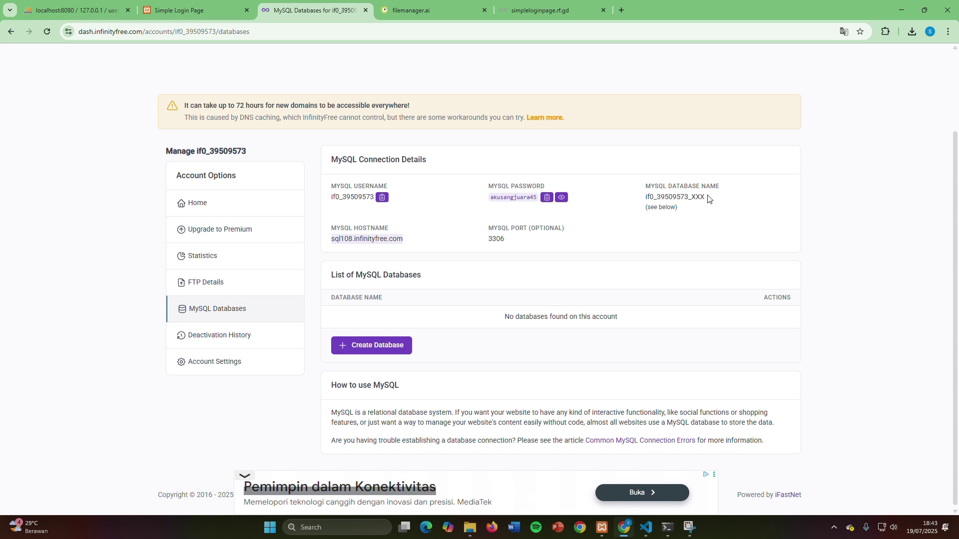
drag(709, 199, 646, 198)
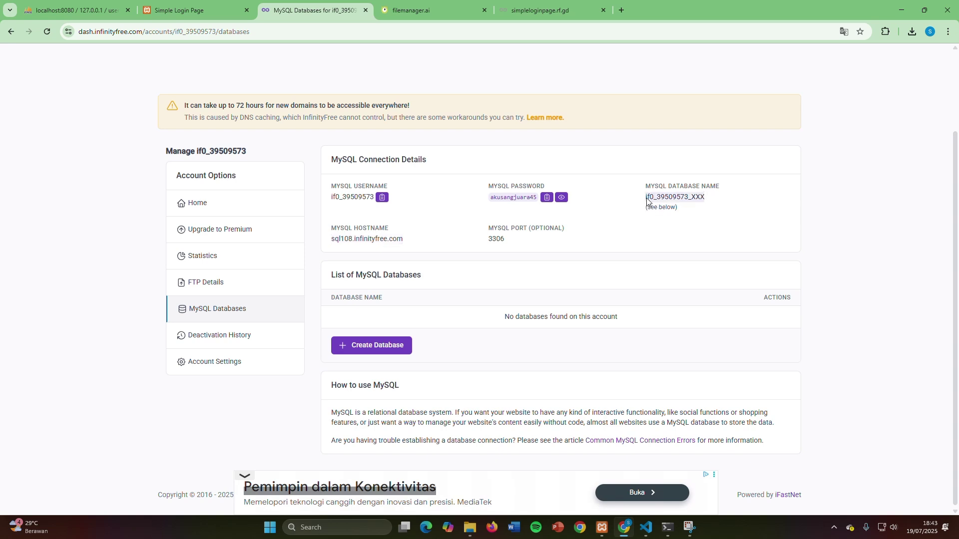
drag(505, 237, 485, 240)
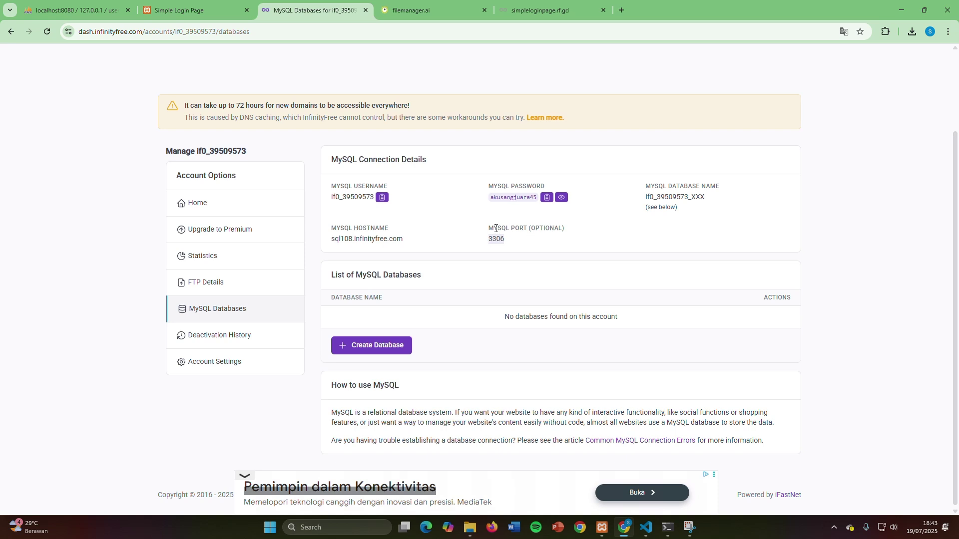
click(522, 242)
double_click(369, 196)
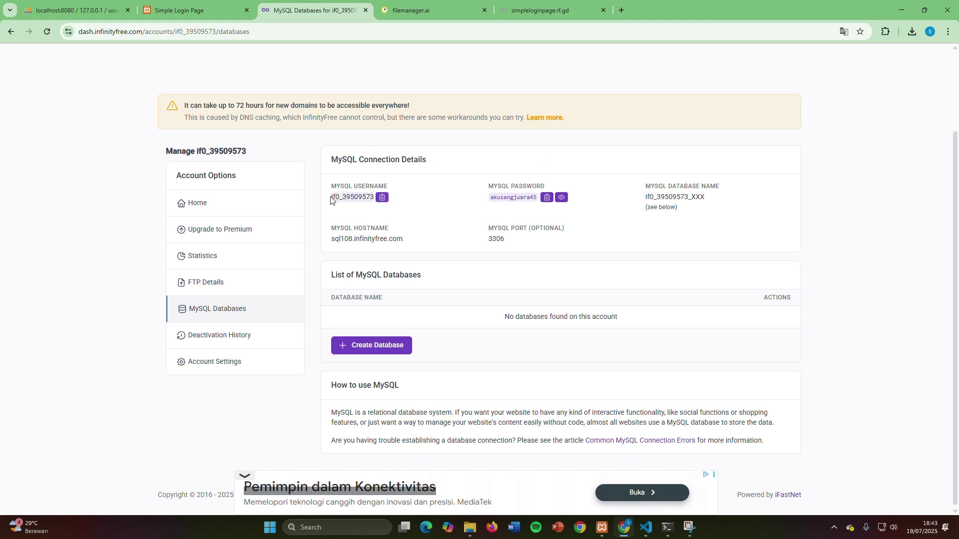
click(380, 348)
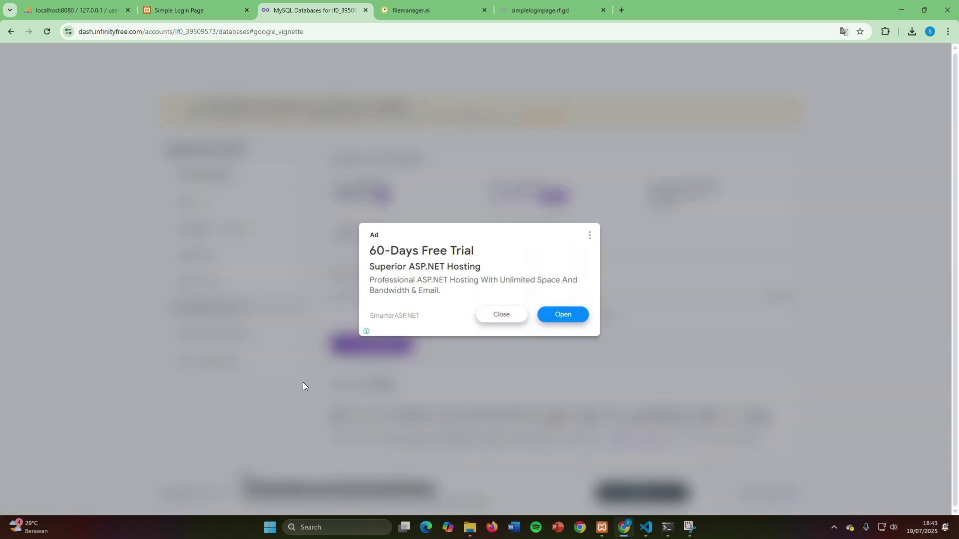
Create a MySQL database with name suffix user, producing if0_39509573_user
click(506, 318)
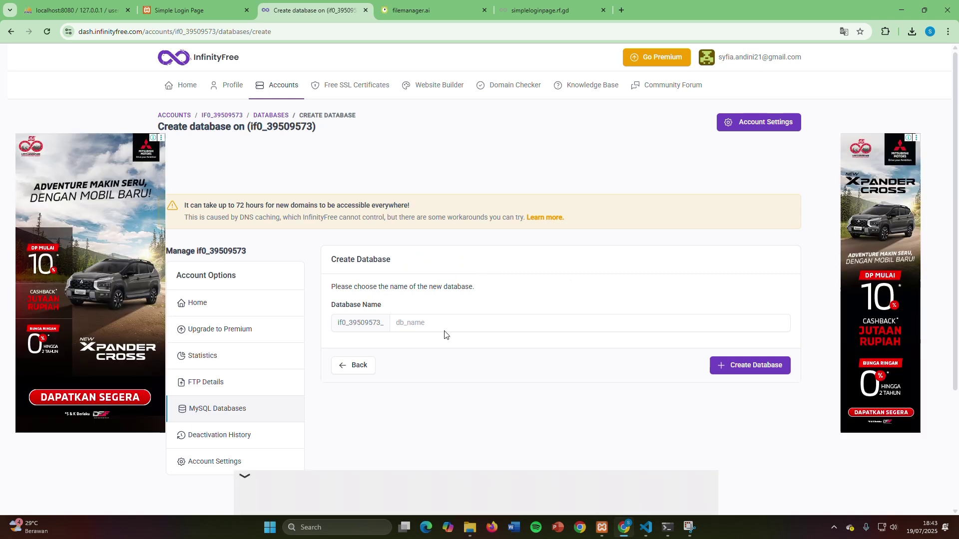
scroll(446, 329, down, 1)
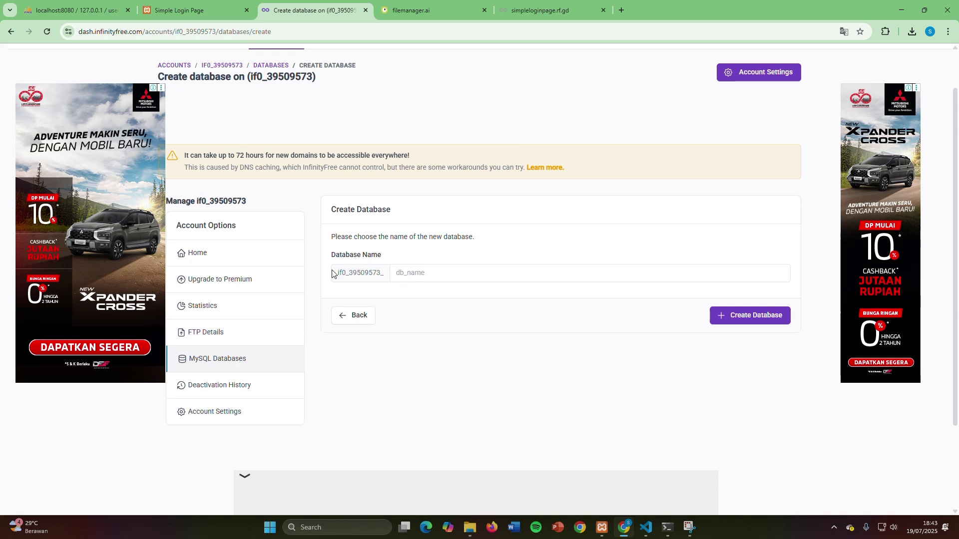
click(420, 272)
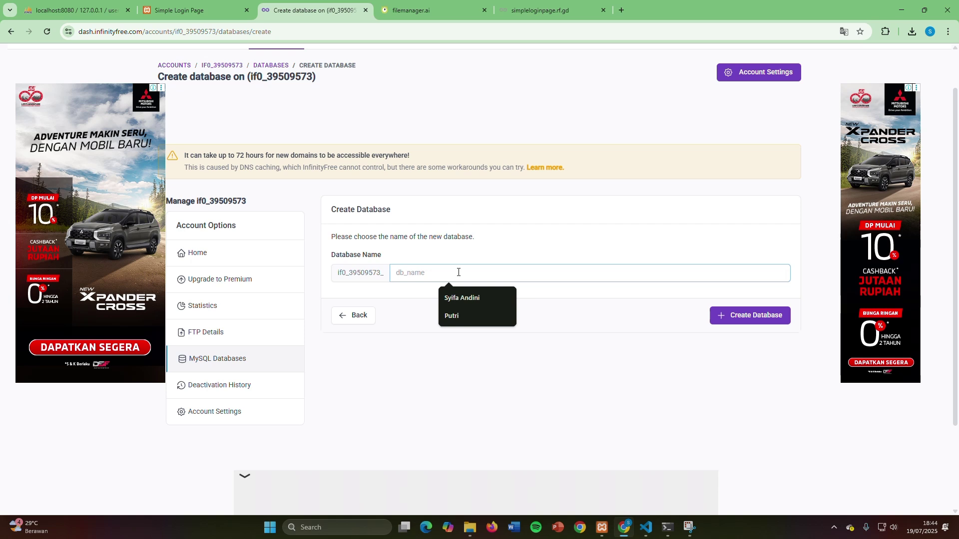
text(user)
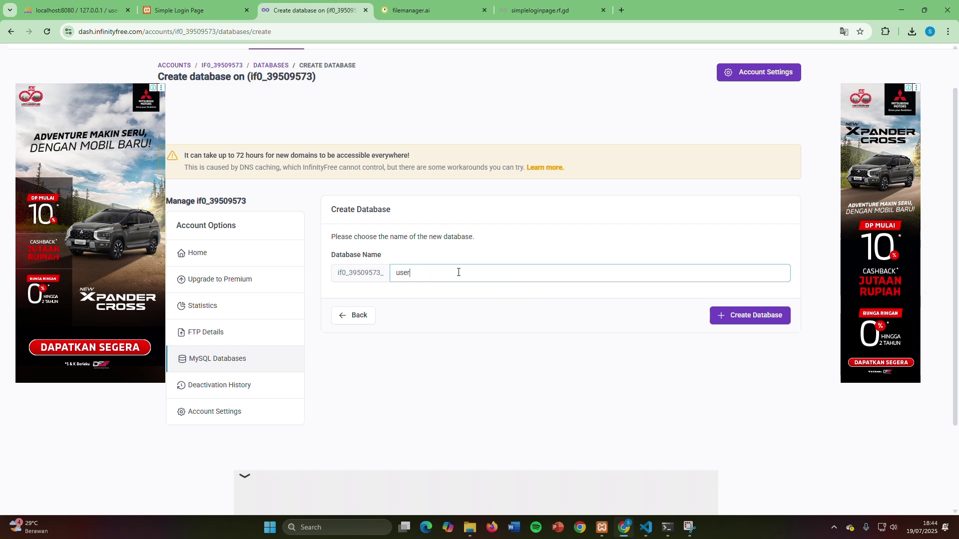
click(746, 317)
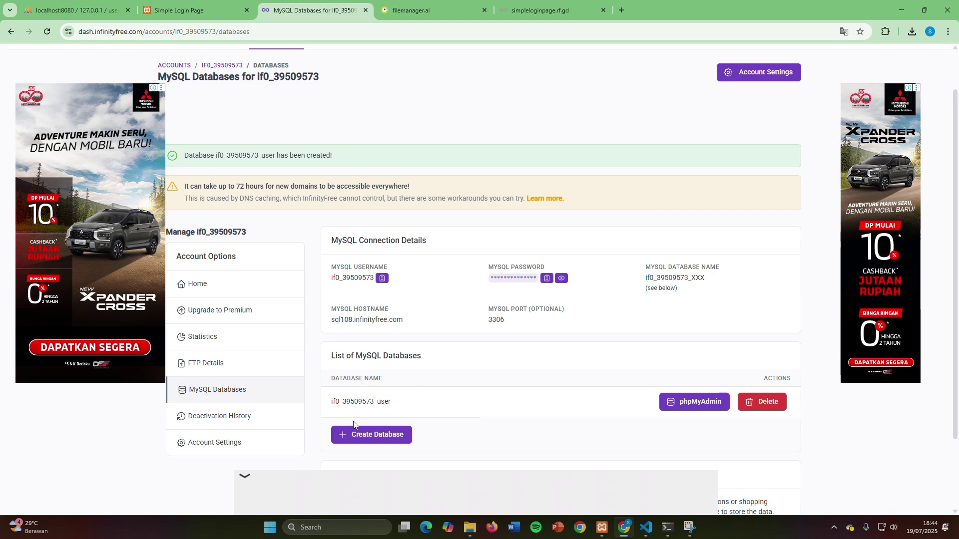
scroll(400, 410, down, 1)
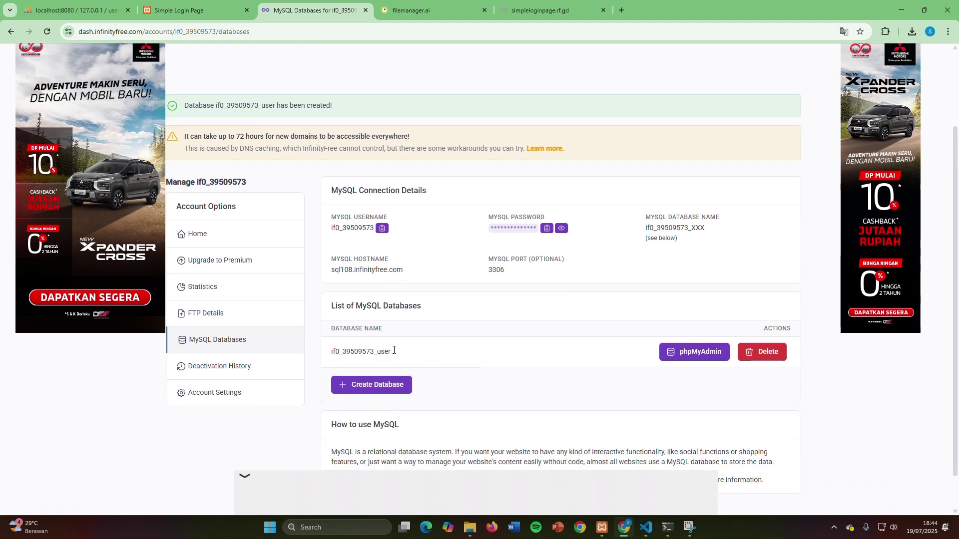
drag(388, 353, 308, 358)
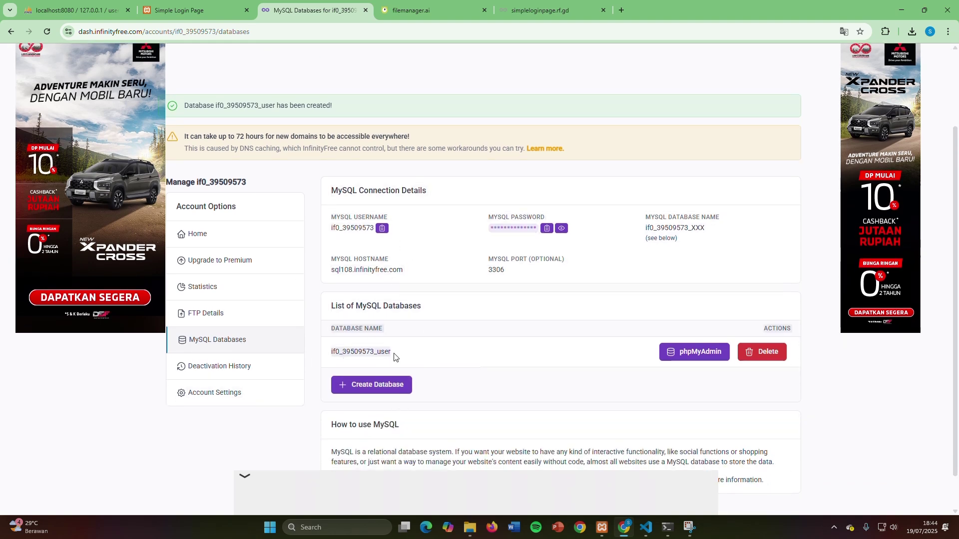
Open the empty if0_39509573_user database in phpMyAdmin, then return to local phpMyAdmin's data_user table
click(700, 354)
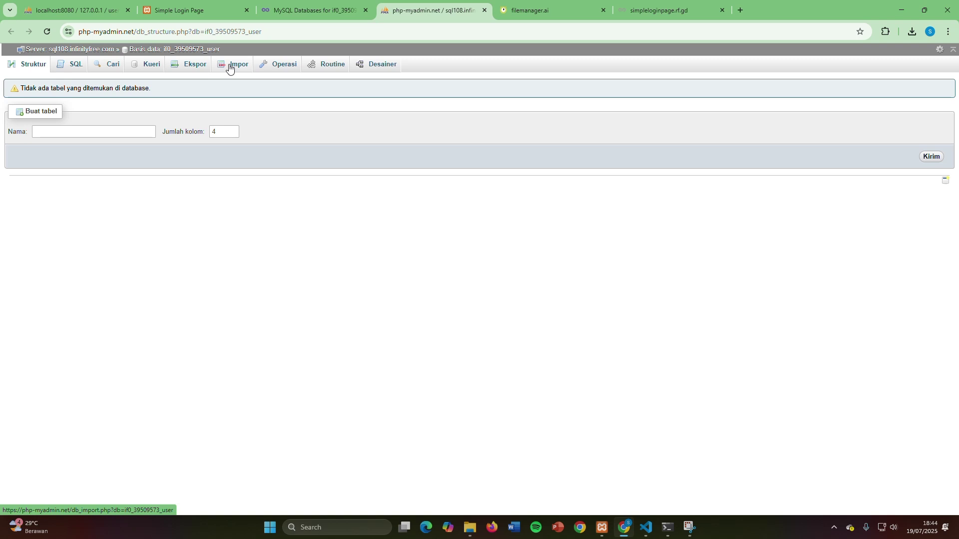
click(87, 13)
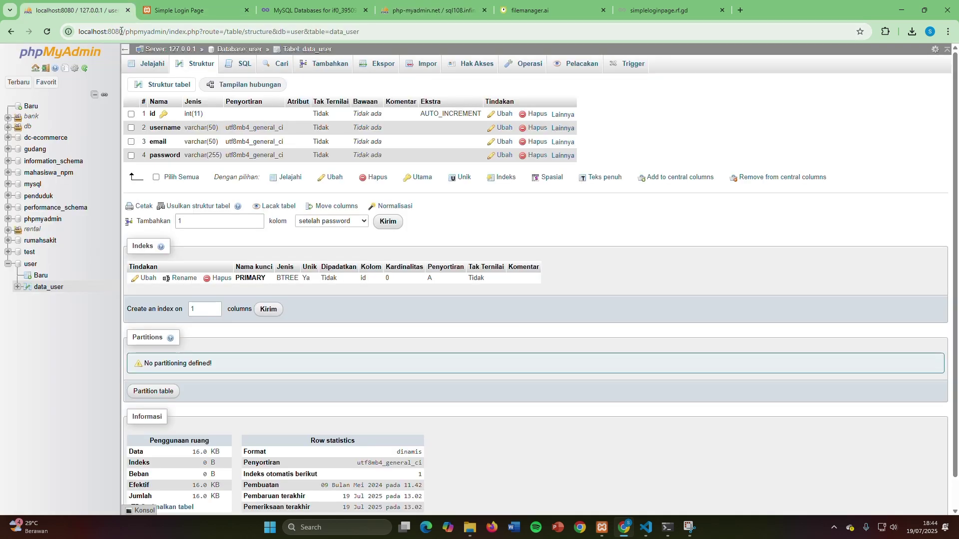
drag(122, 31, 78, 31)
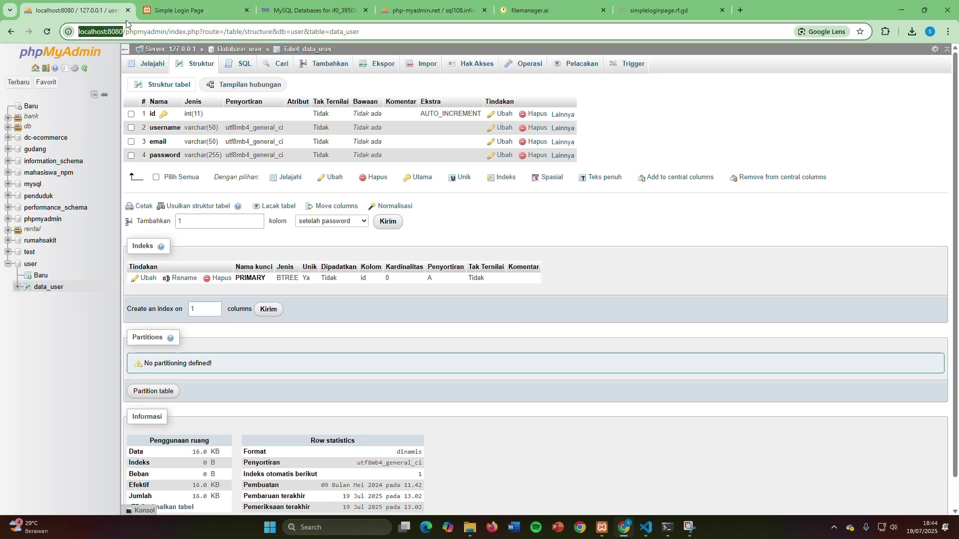
click(361, 31)
click(602, 527)
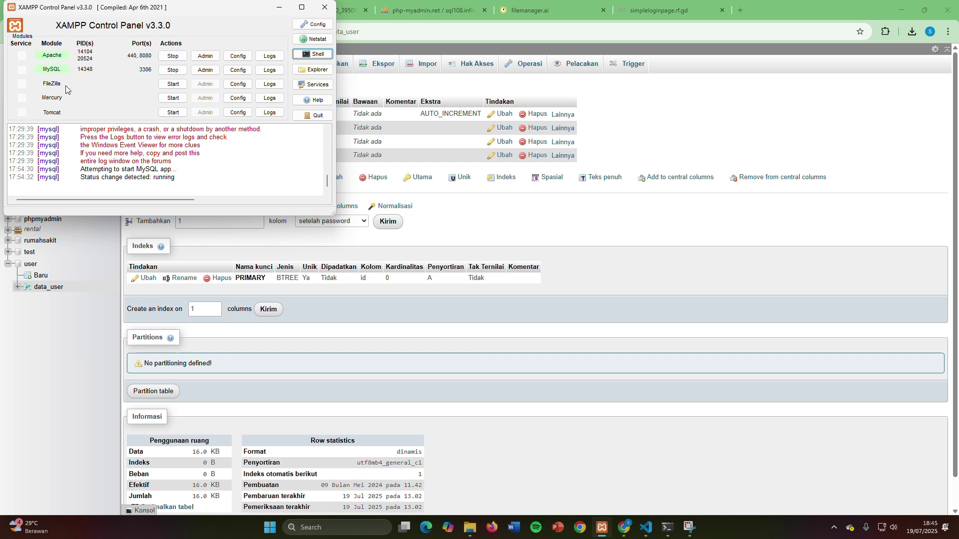
click(280, 7)
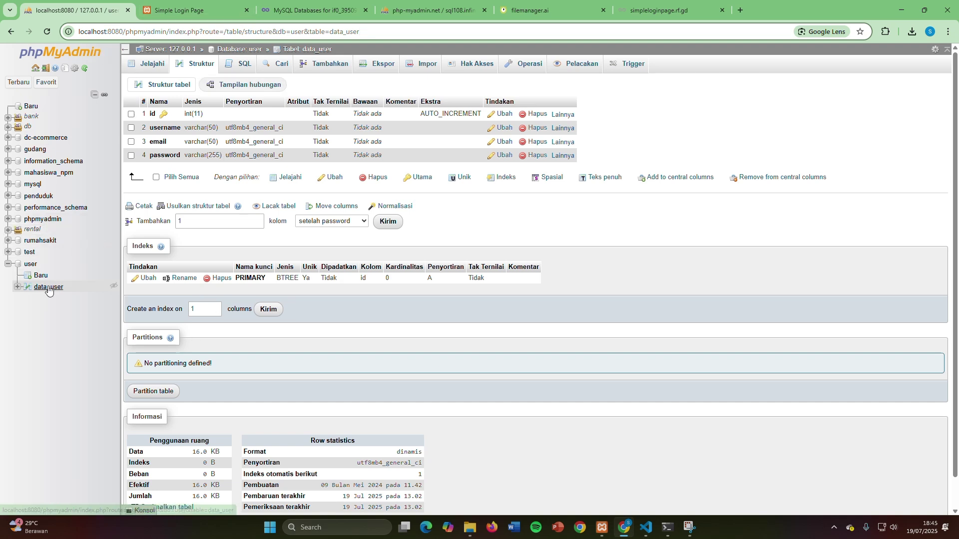
Export the local user database in Quick mode and SQL format as user.sql
click(31, 266)
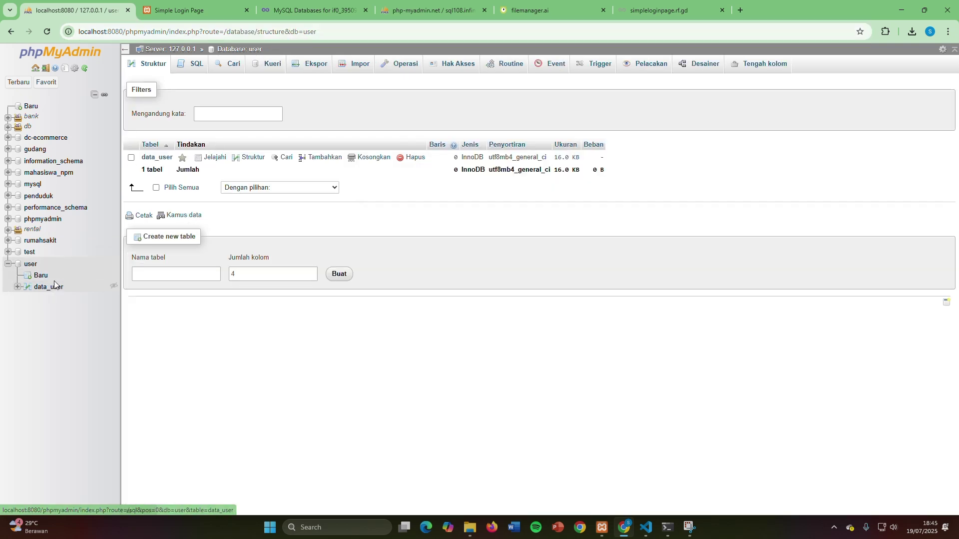
click(30, 266)
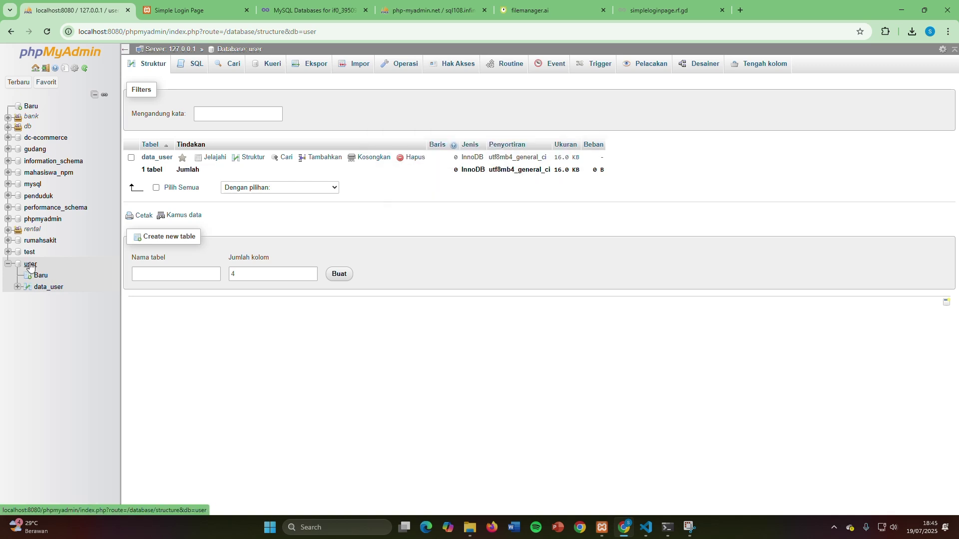
click(314, 65)
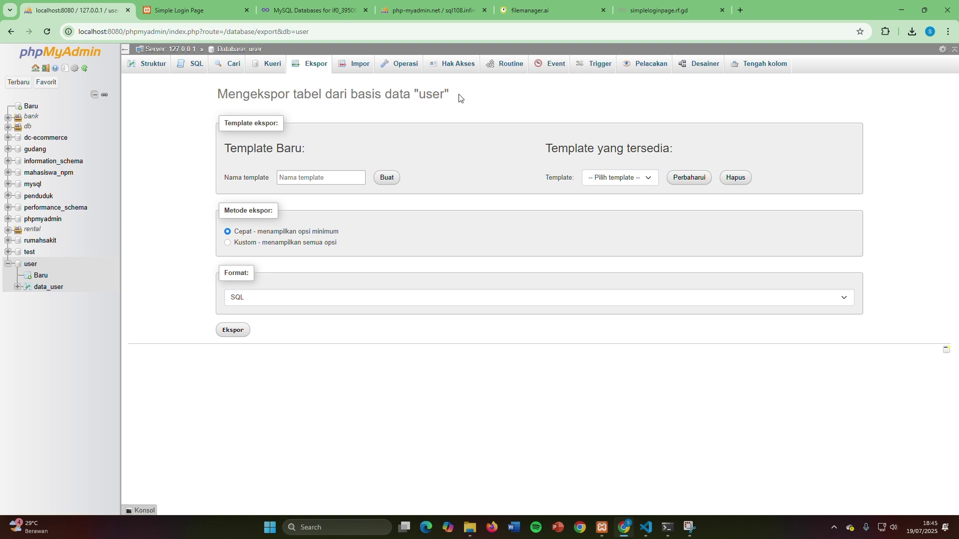
double_click(422, 98)
drag(422, 97, 205, 98)
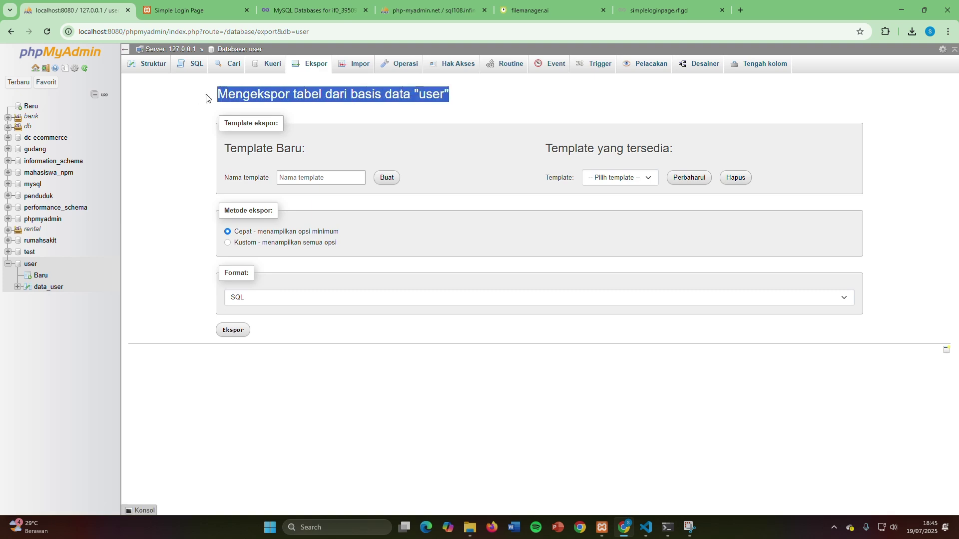
click(460, 98)
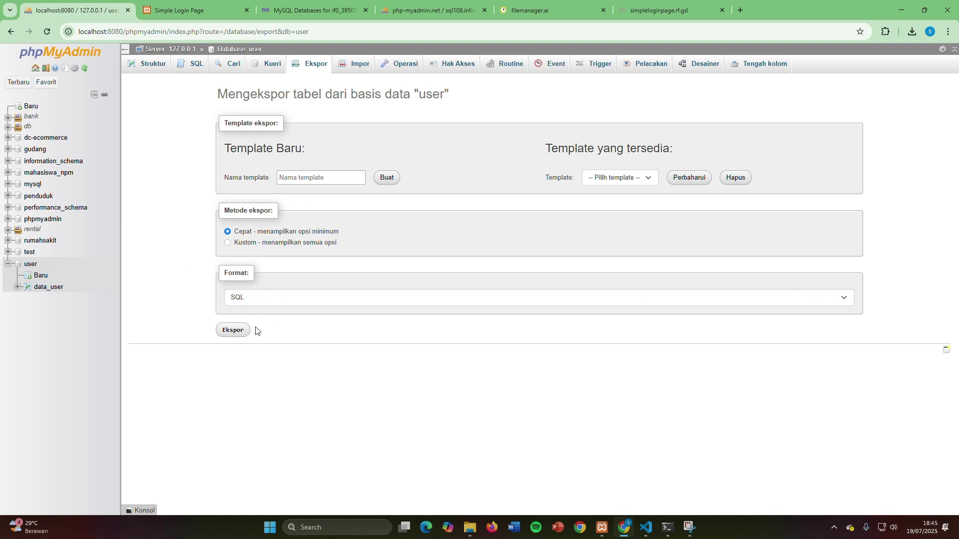
click(227, 333)
click(386, 8)
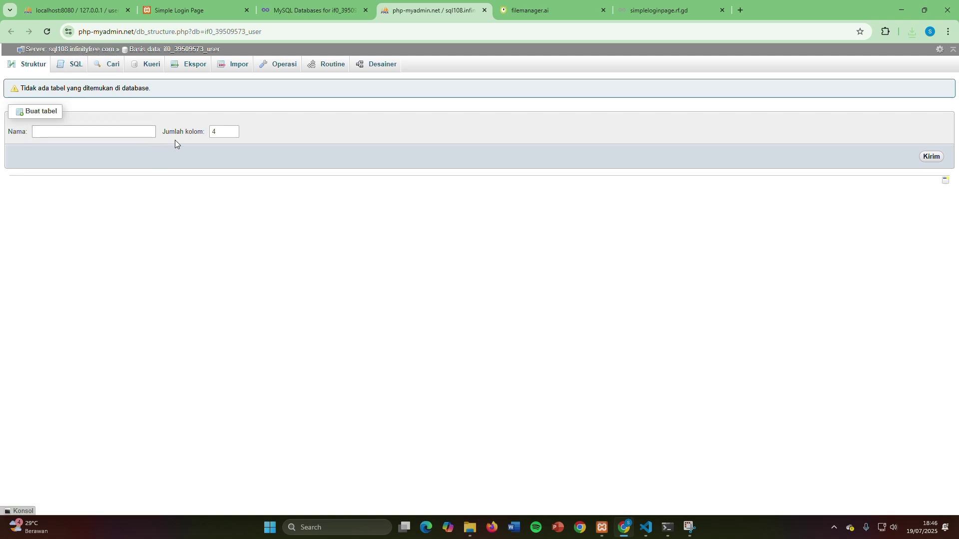
Import Downloads/user.sql into the hosted if0_39509573_user database and confirm the data_user table appears
click(120, 131)
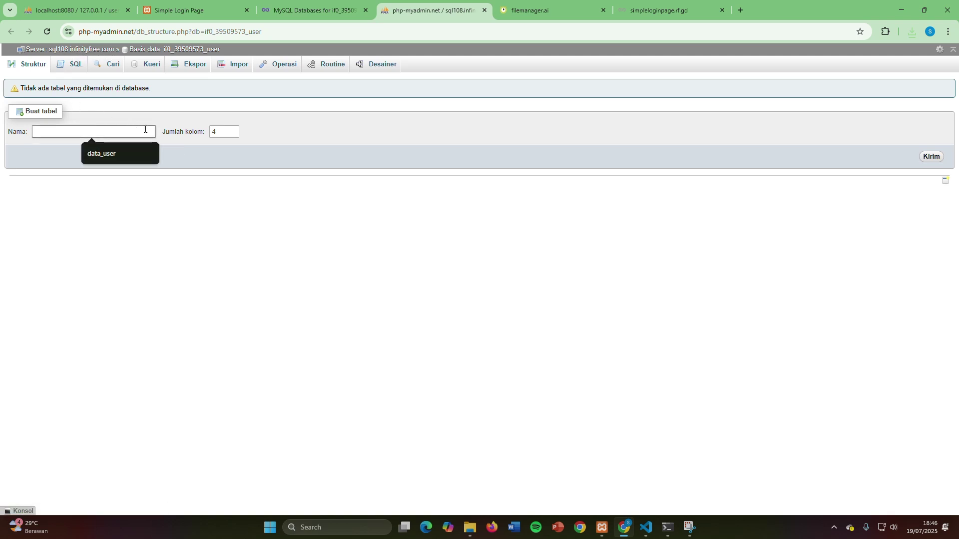
click(141, 240)
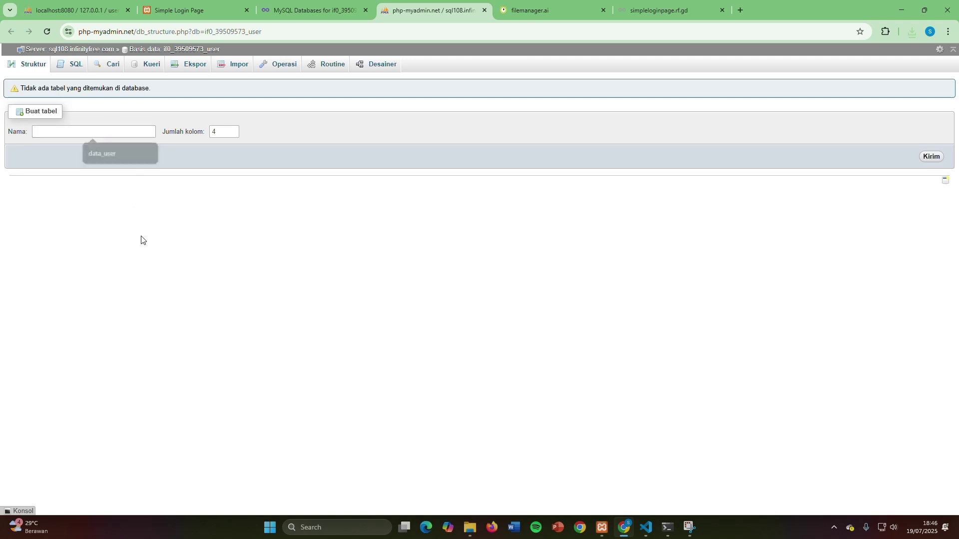
click(234, 69)
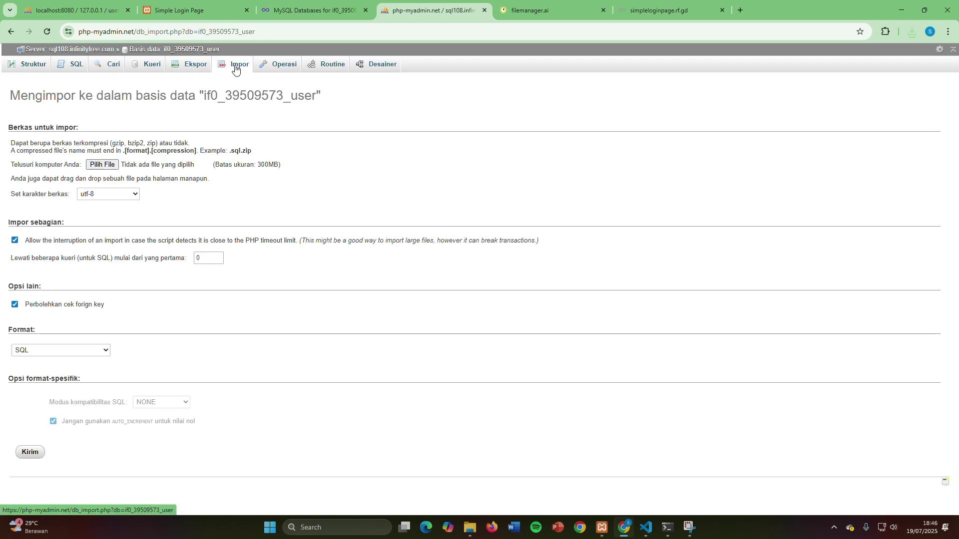
click(96, 166)
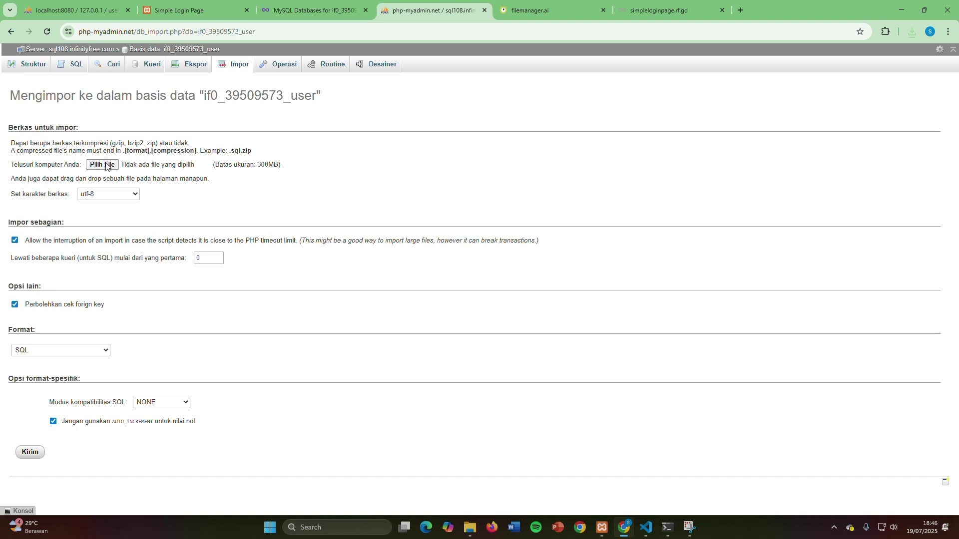
scroll(53, 137, up, 5)
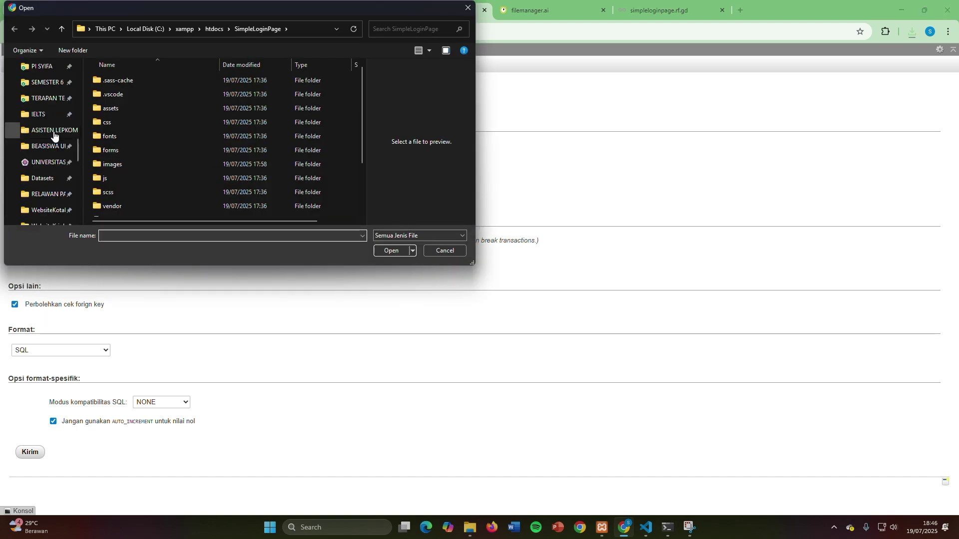
click(45, 149)
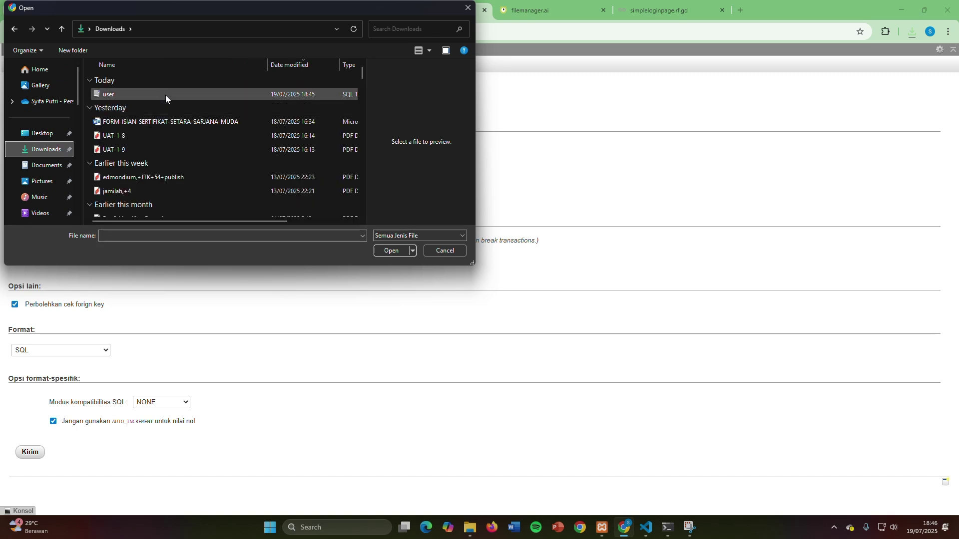
click(186, 95)
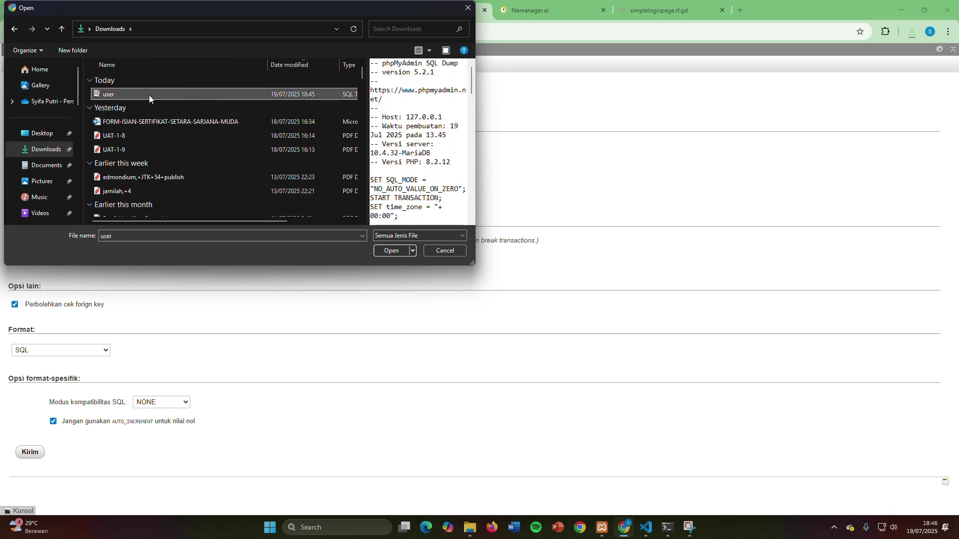
click(399, 251)
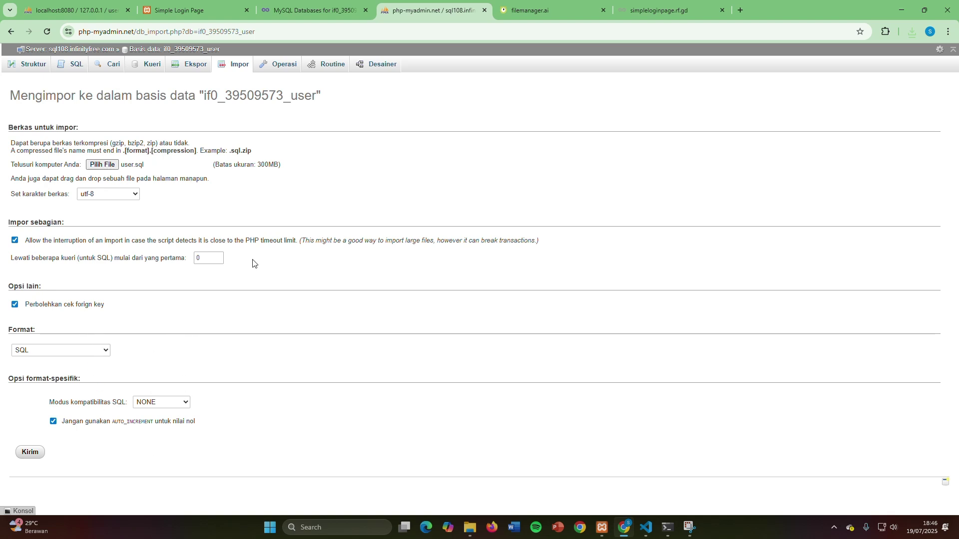
click(30, 454)
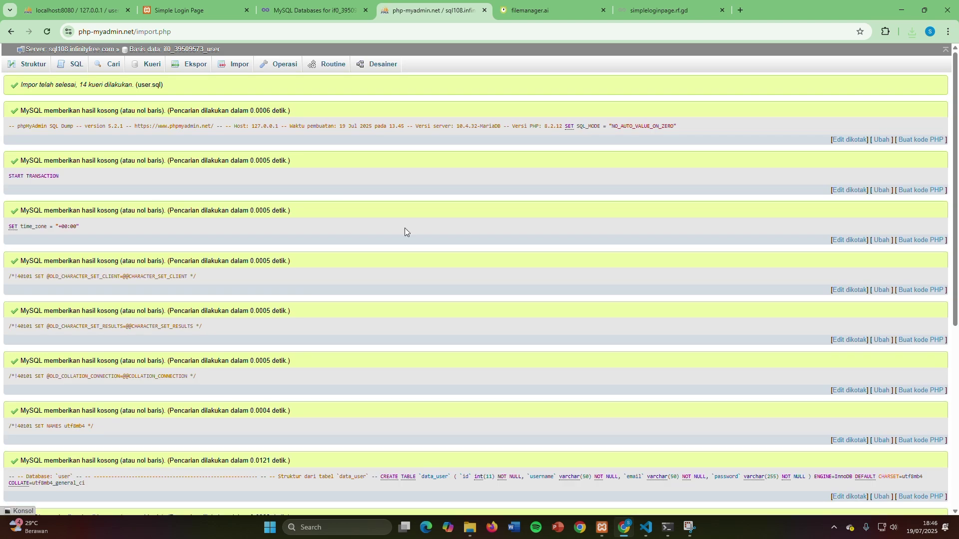
click(37, 68)
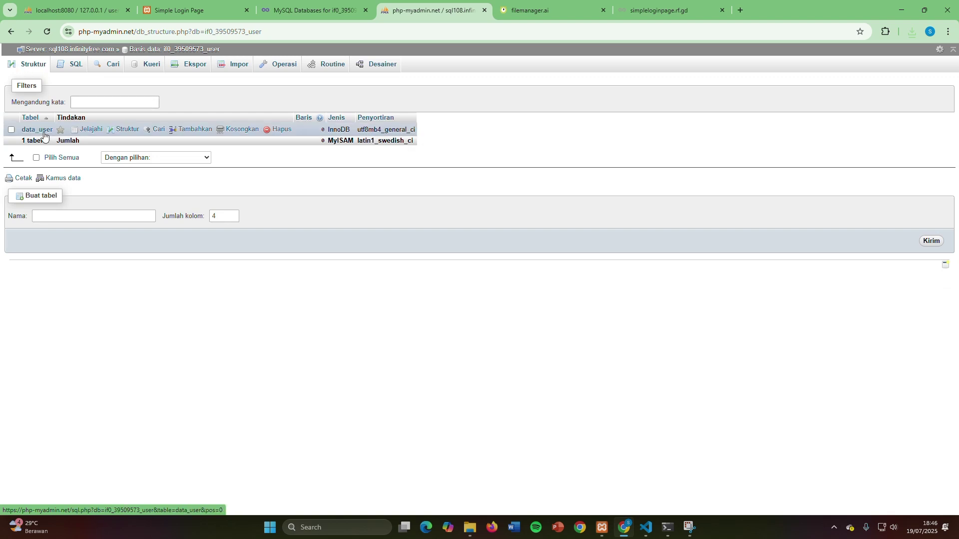
Compare the local and hosted data_user column structures, ending on the filemanager.ai htdocs listing
click(44, 132)
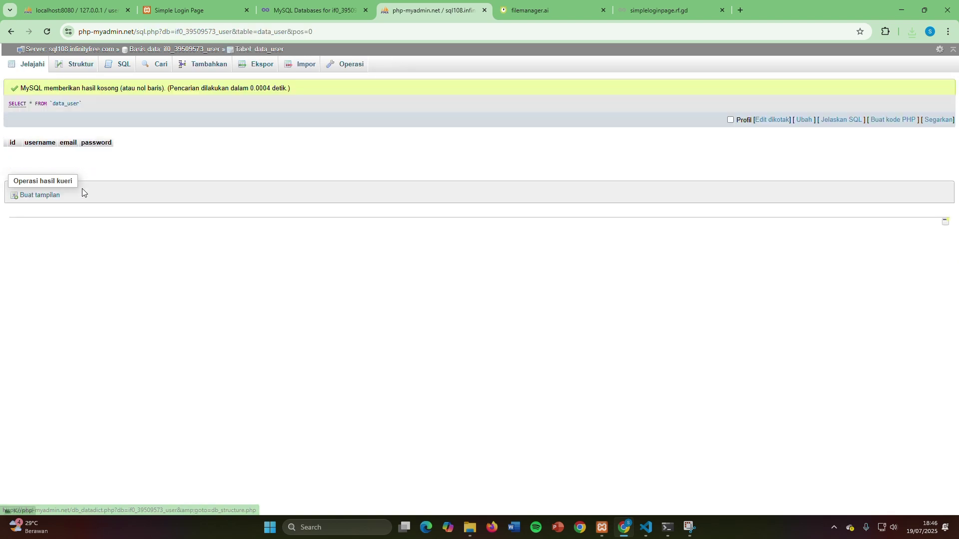
click(64, 67)
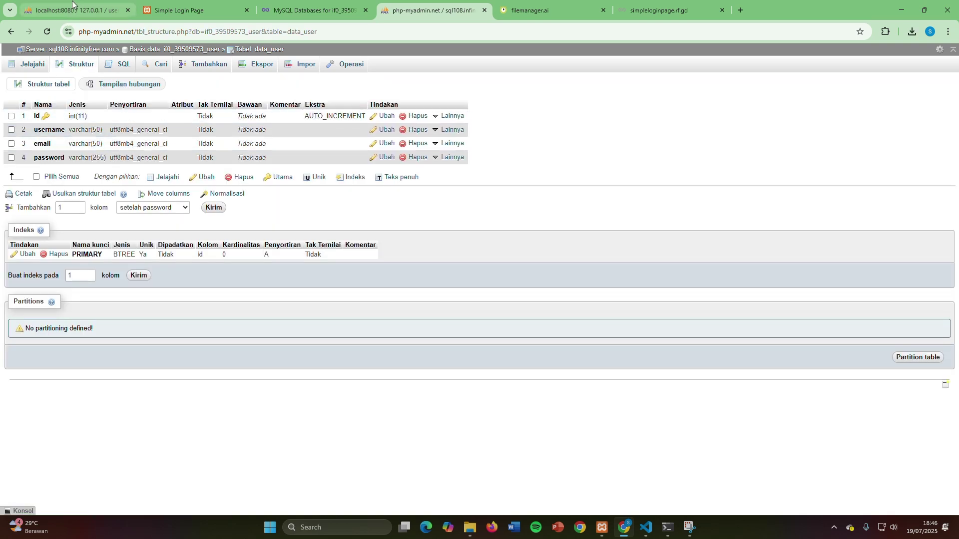
click(75, 10)
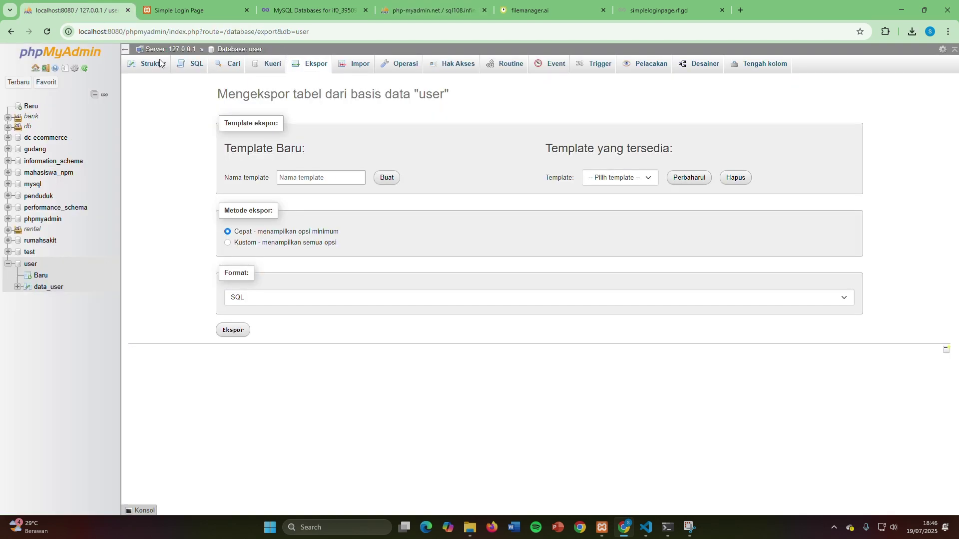
click(48, 287)
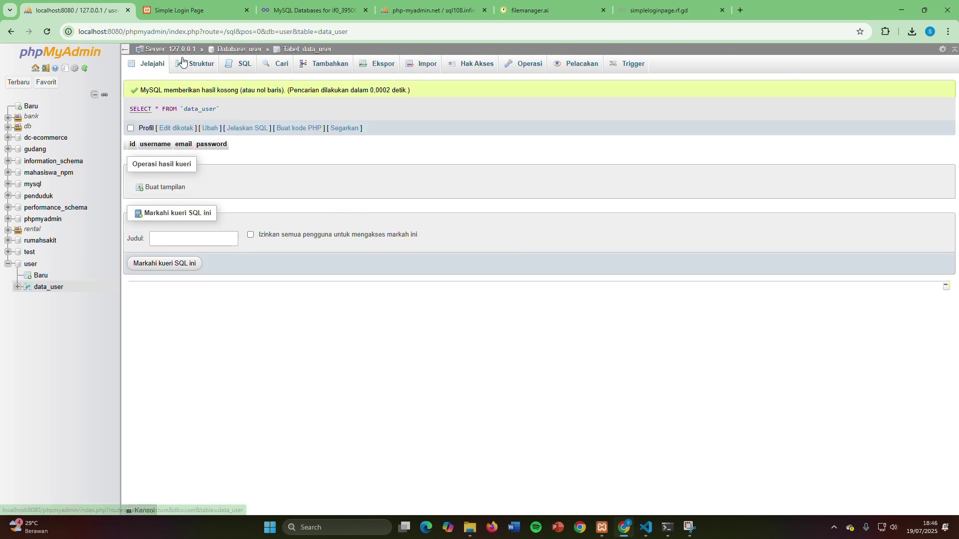
click(184, 64)
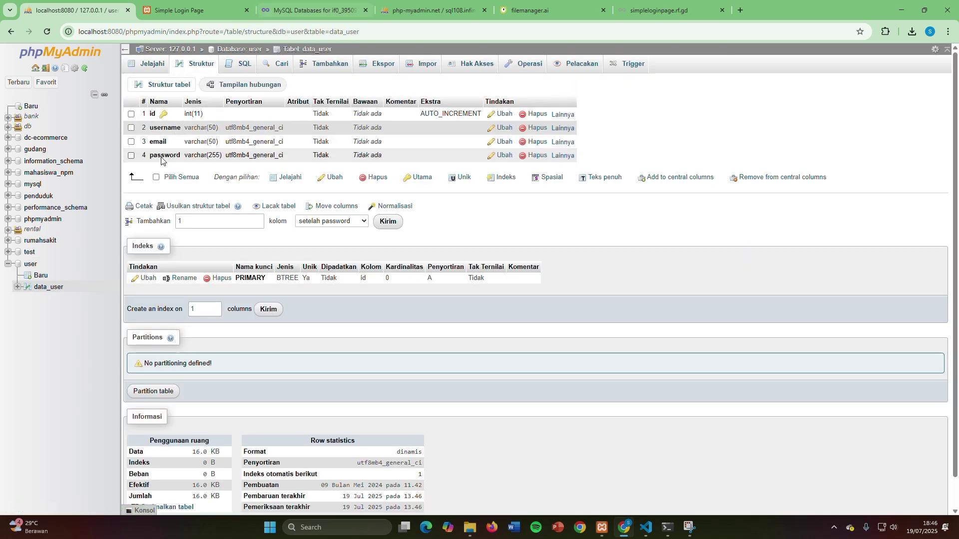
click(394, 14)
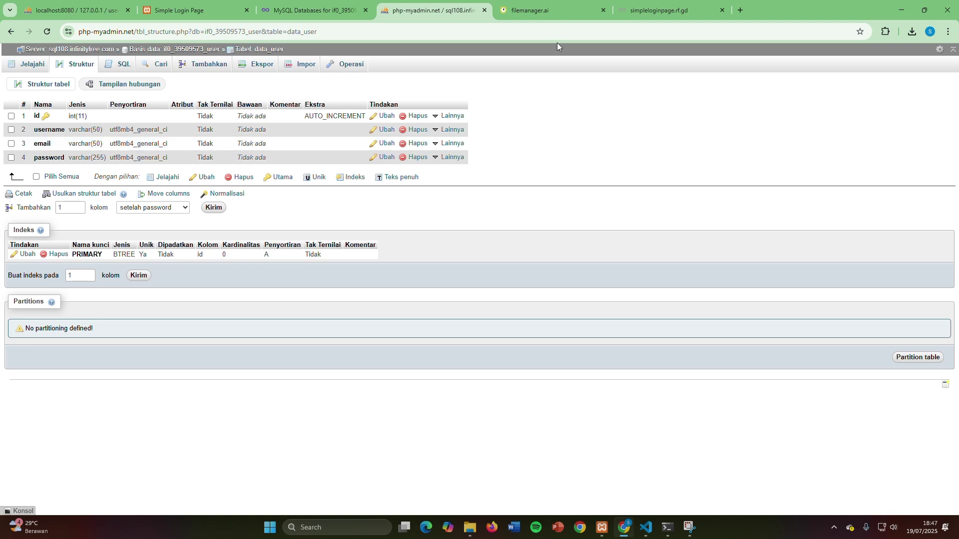
click(568, 6)
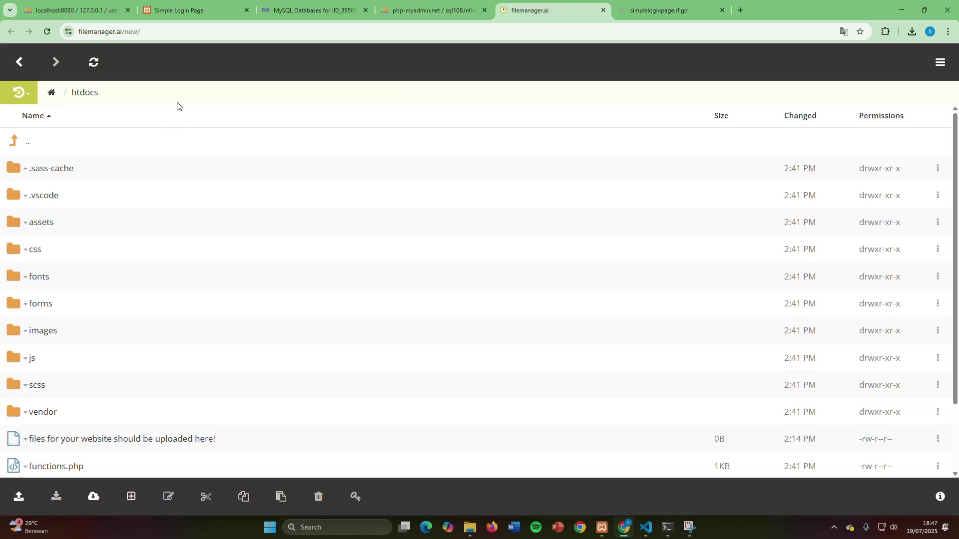
Open functions.php from the htdocs list in the filemanager.ai code editor
scroll(223, 235, down, 2)
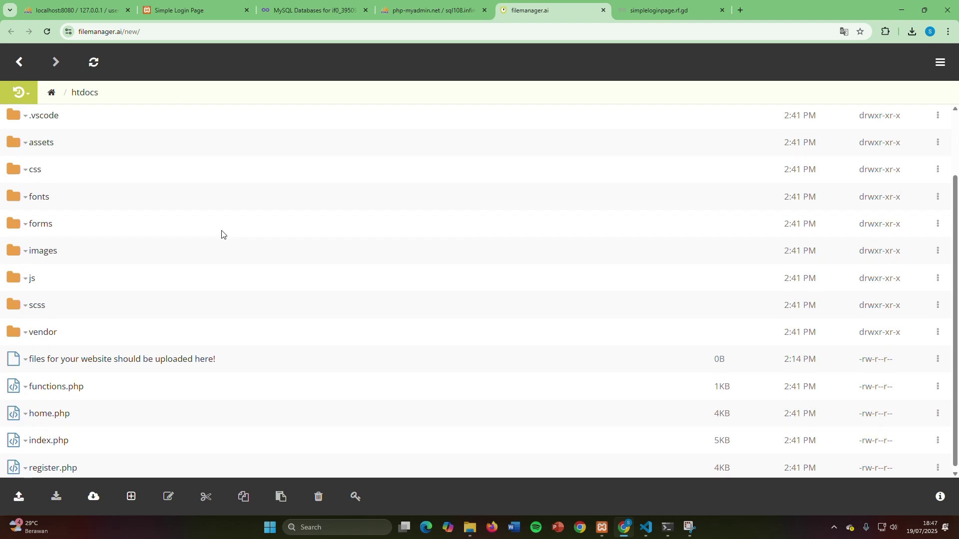
scroll(222, 234, up, 2)
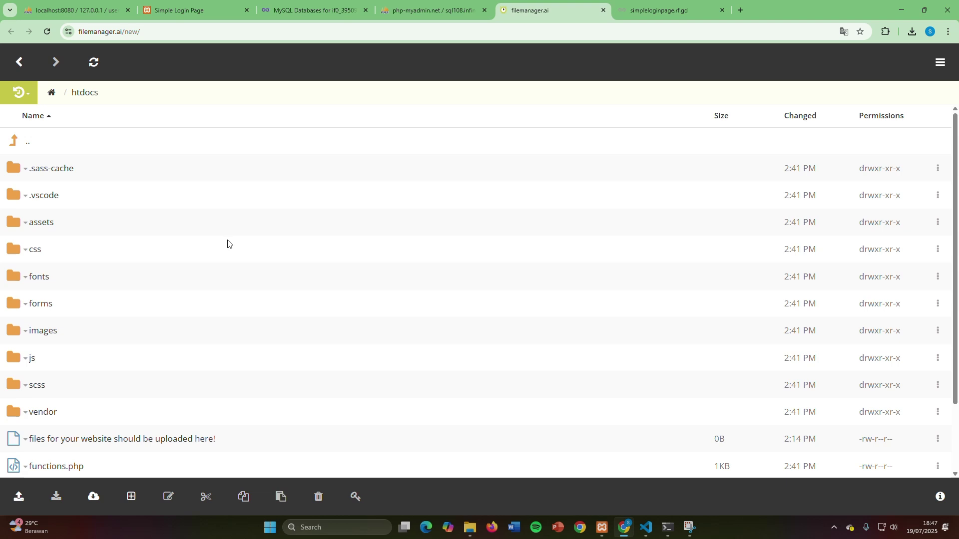
scroll(227, 244, down, 2)
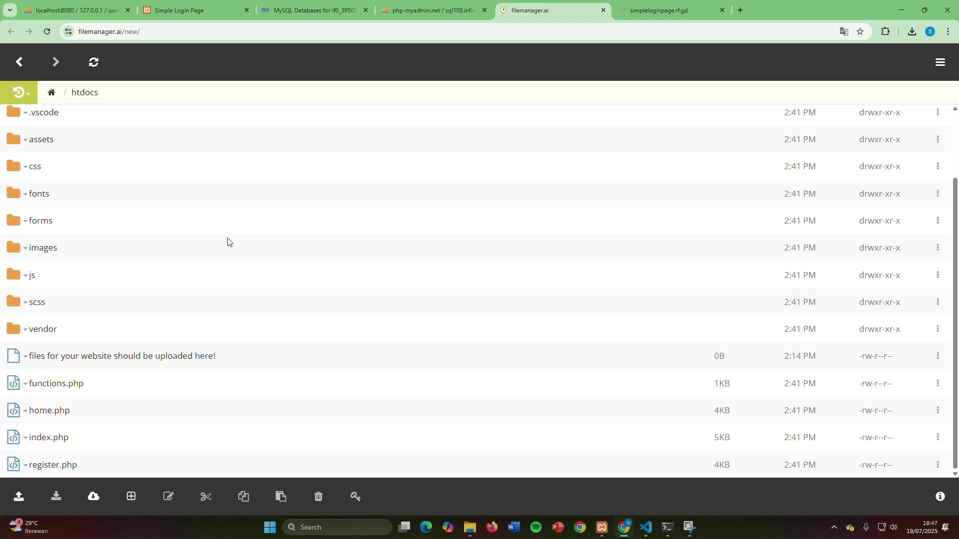
right_click(31, 388)
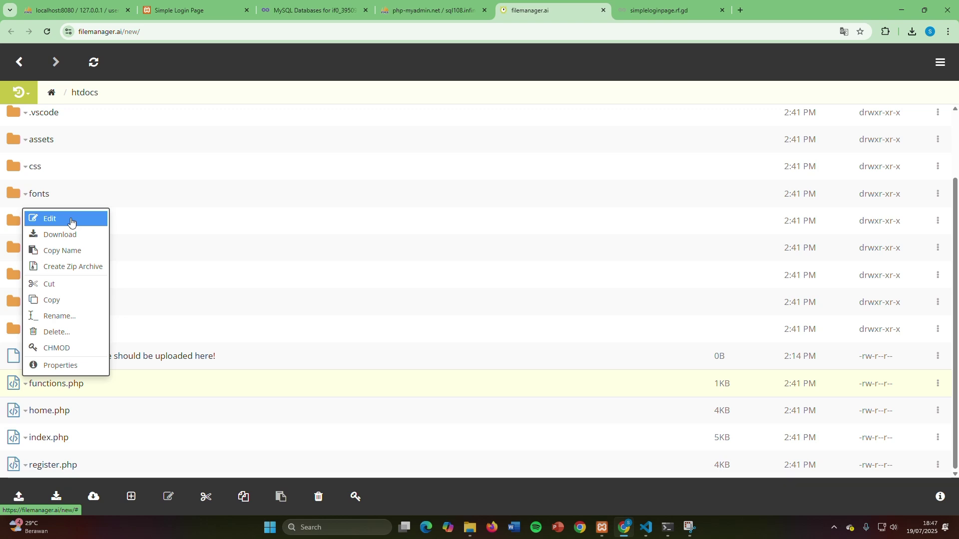
click(70, 222)
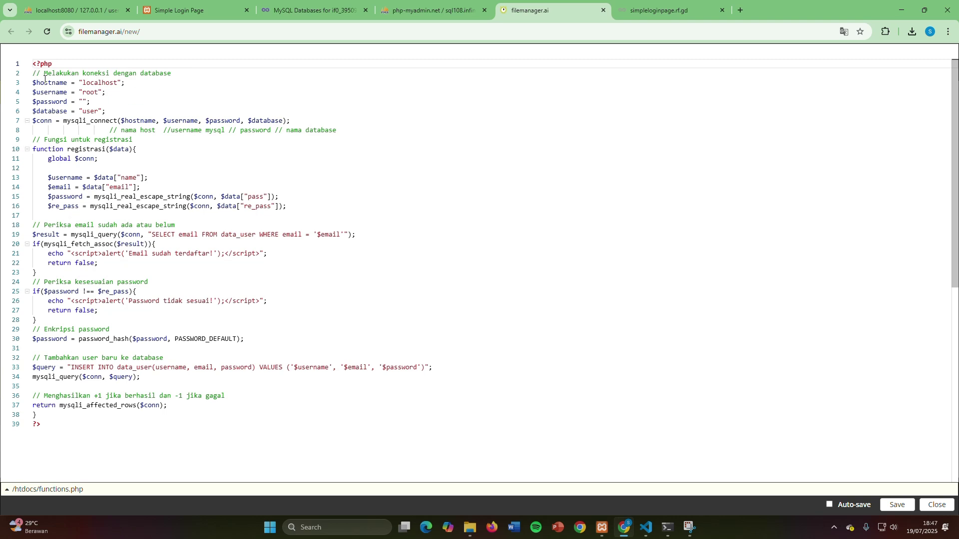
Replace localhost and root with hostname sql108.infinityfree.com and the hosted MySQL username
drag(33, 74, 346, 131)
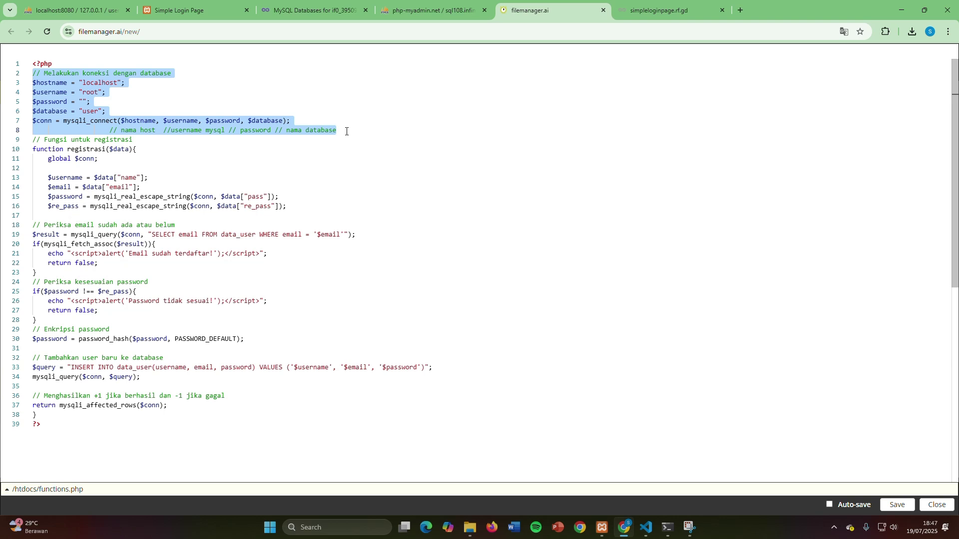
click(119, 83)
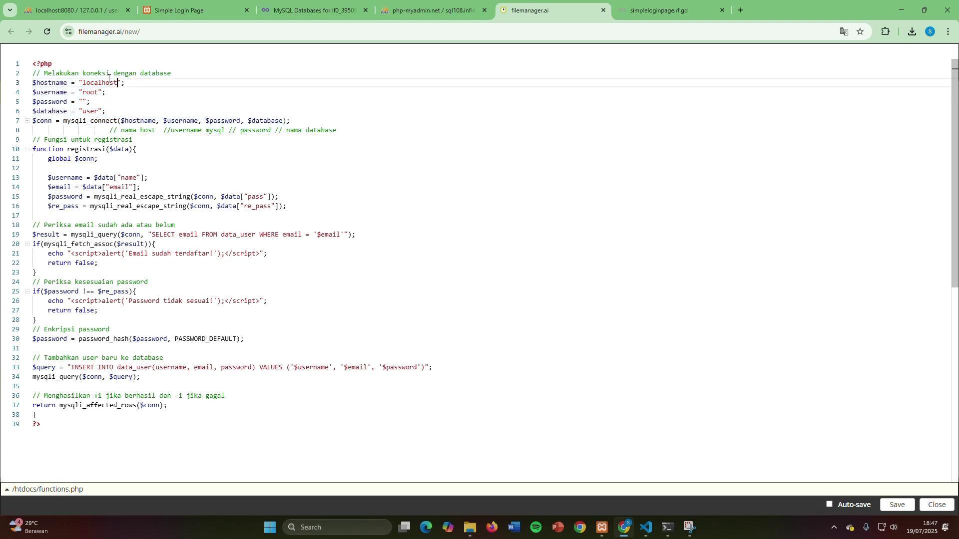
click(393, 15)
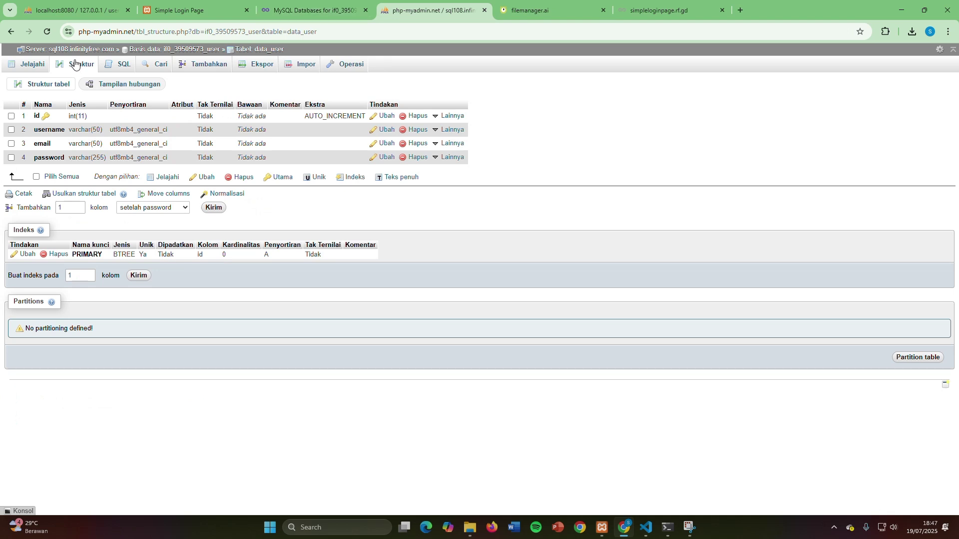
click(339, 8)
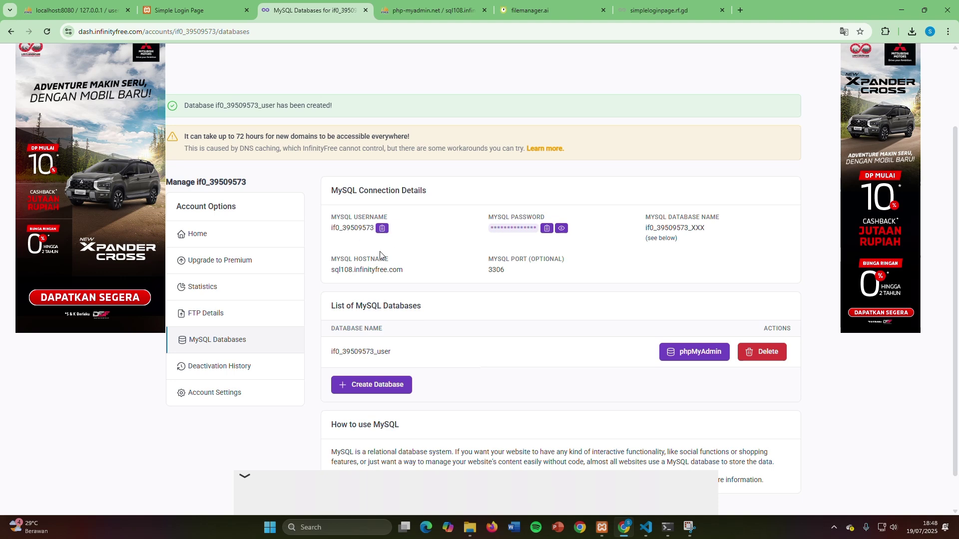
drag(400, 269, 328, 275)
key(ctrl+c)
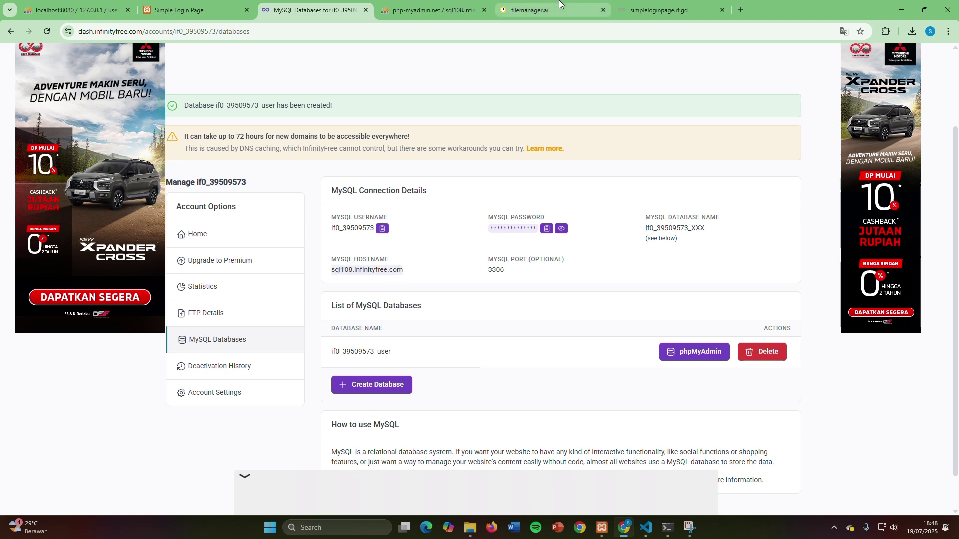
click(531, 10)
drag(118, 83, 84, 83)
key(ctrl+v)
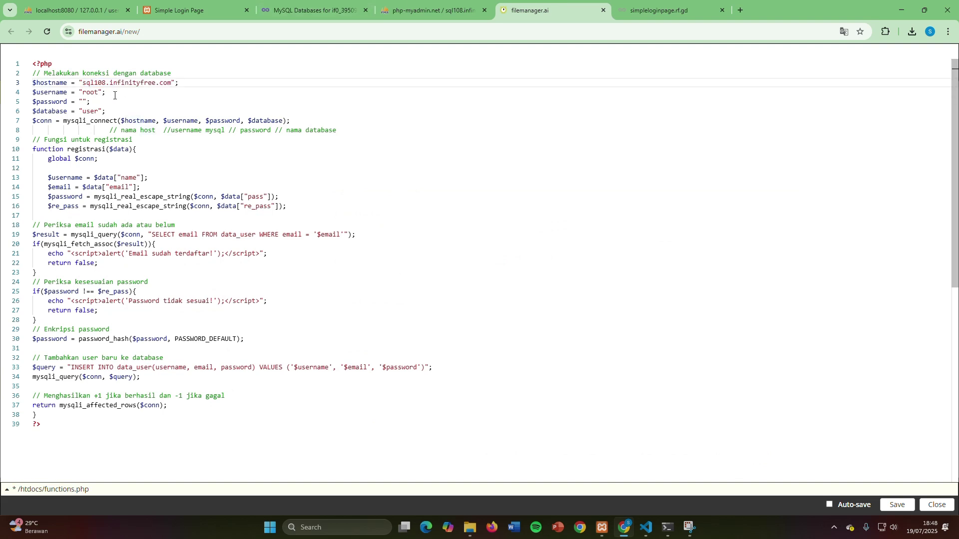
click(292, 17)
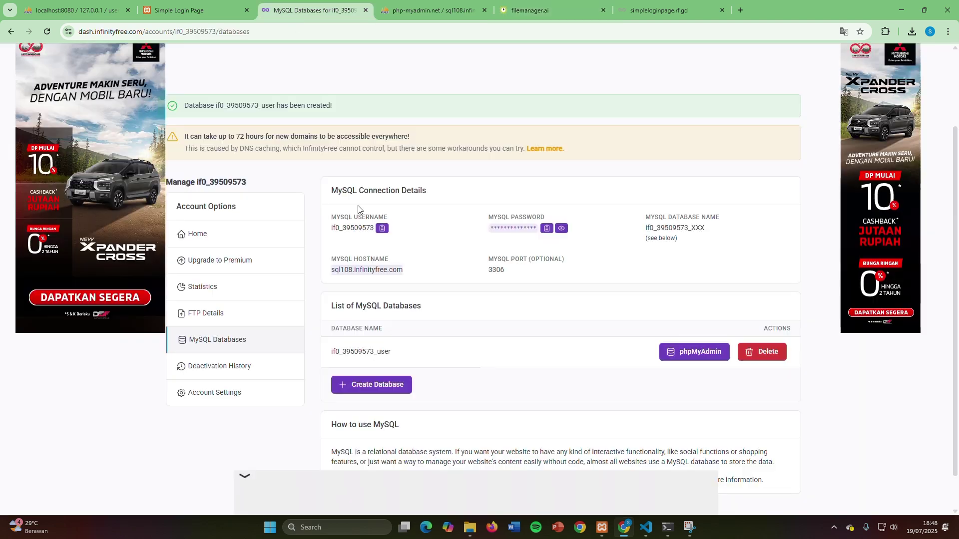
click(569, 6)
drag(100, 92, 83, 93)
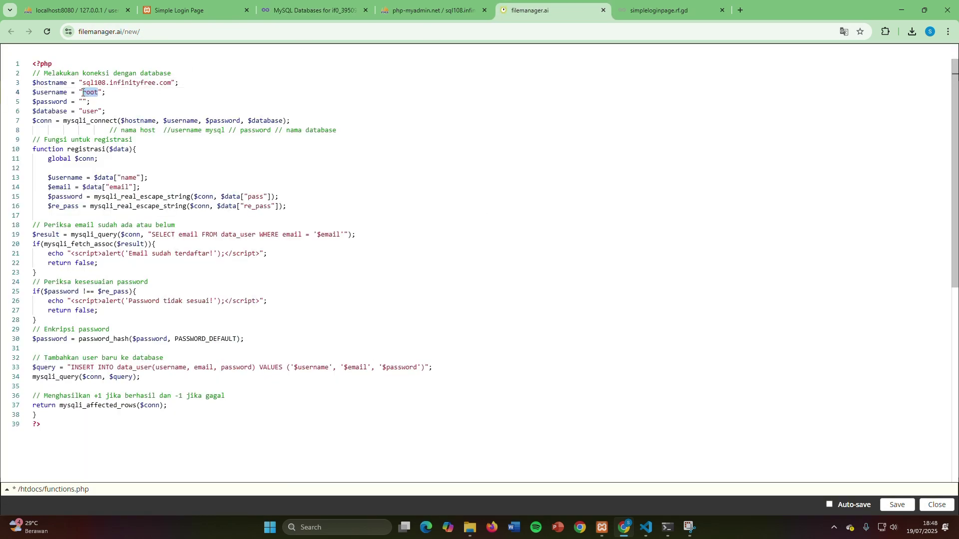
text(if0_39509573)
click(282, 15)
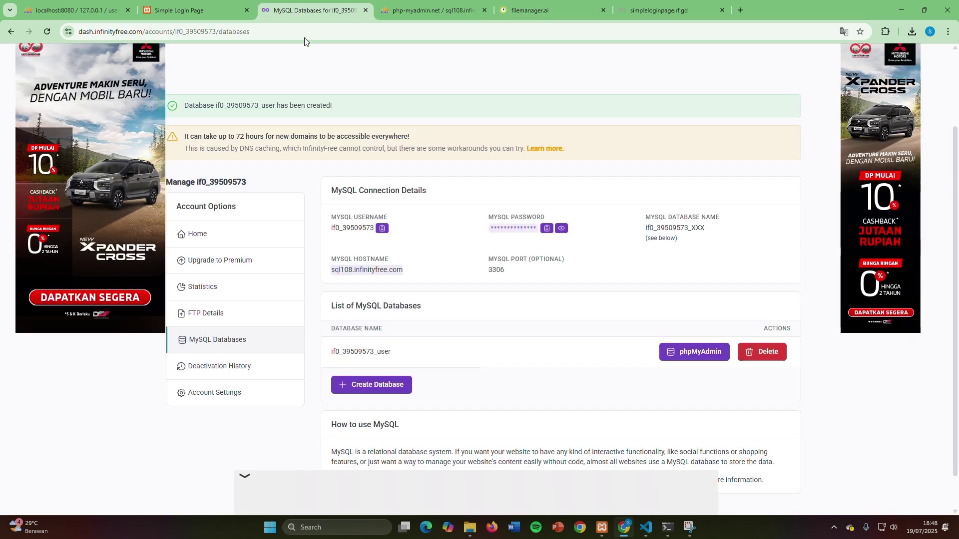
click(548, 228)
click(548, 10)
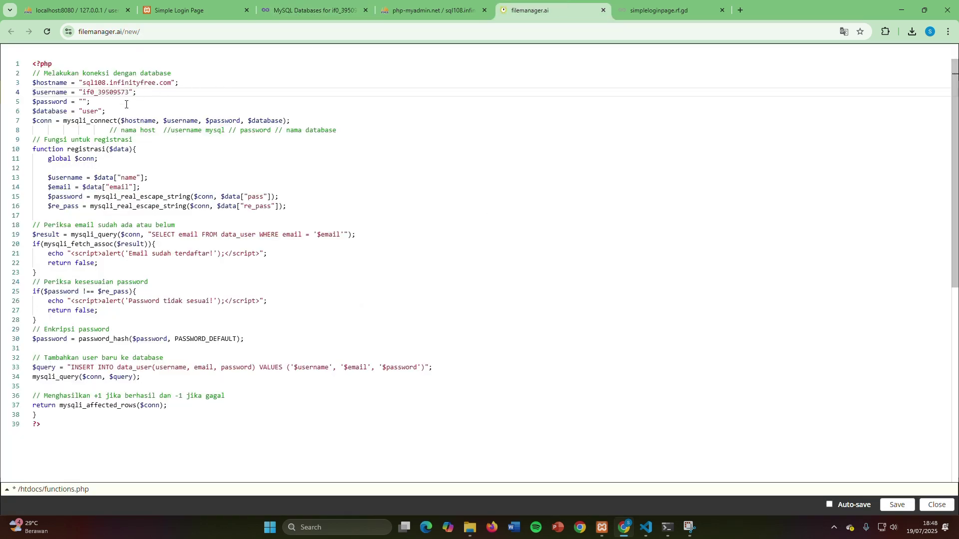
click(87, 104)
key(ctrl+v)
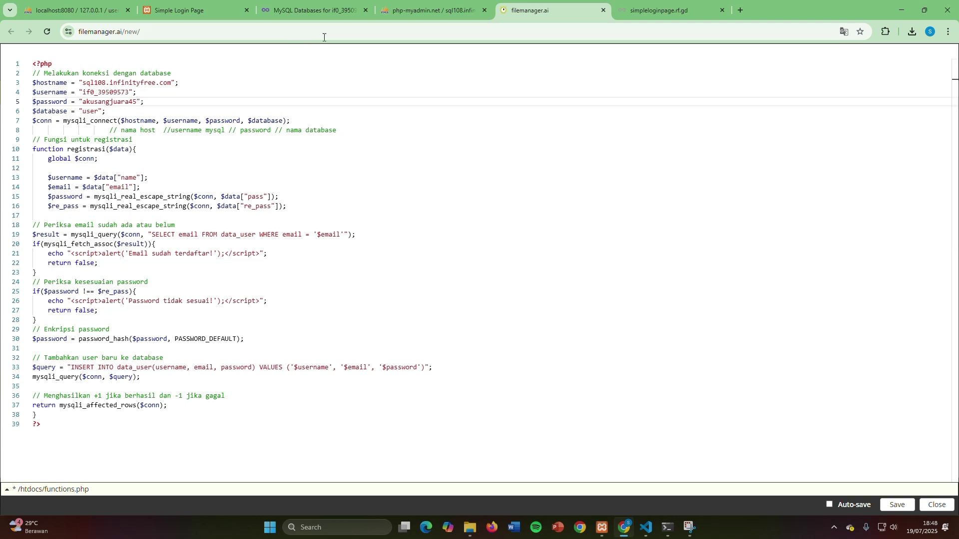
click(304, 11)
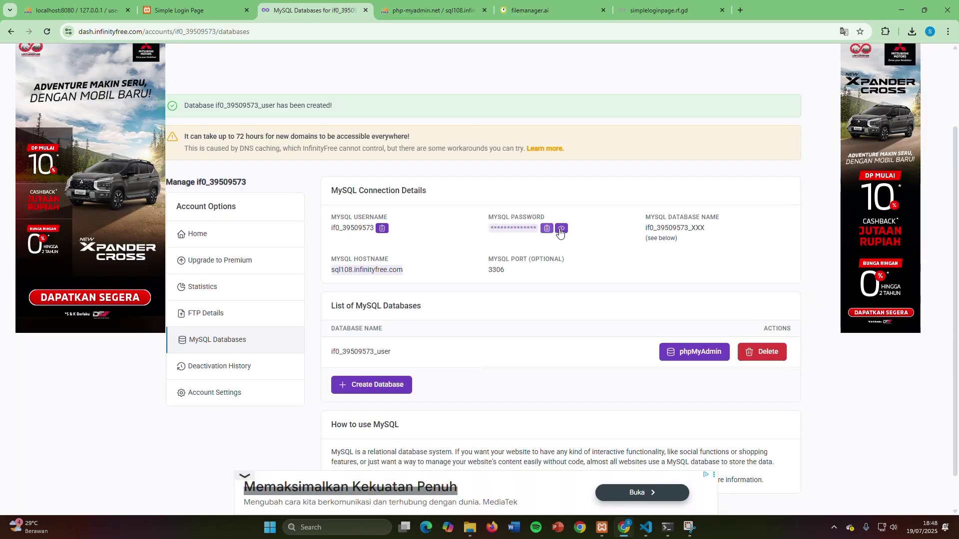
drag(396, 352, 323, 354)
click(580, 13)
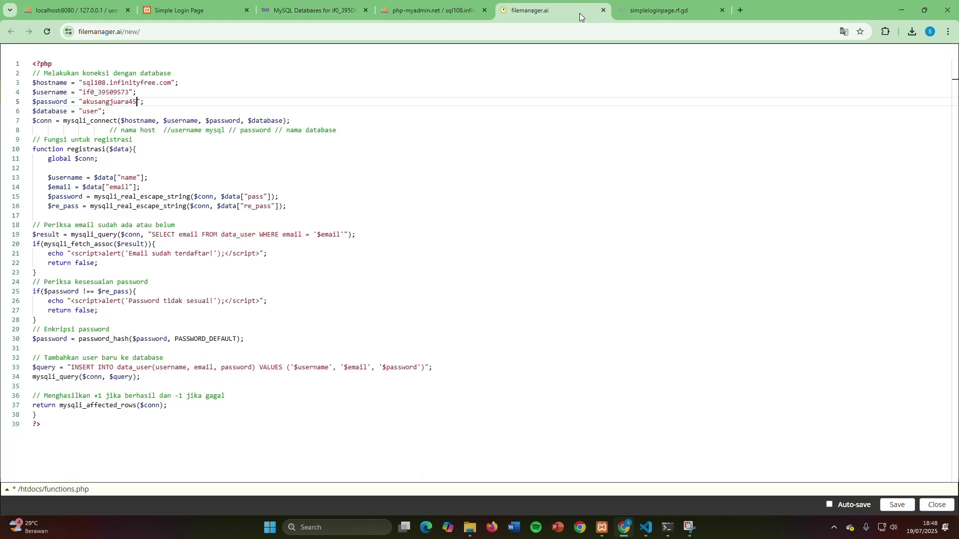
double_click(92, 111)
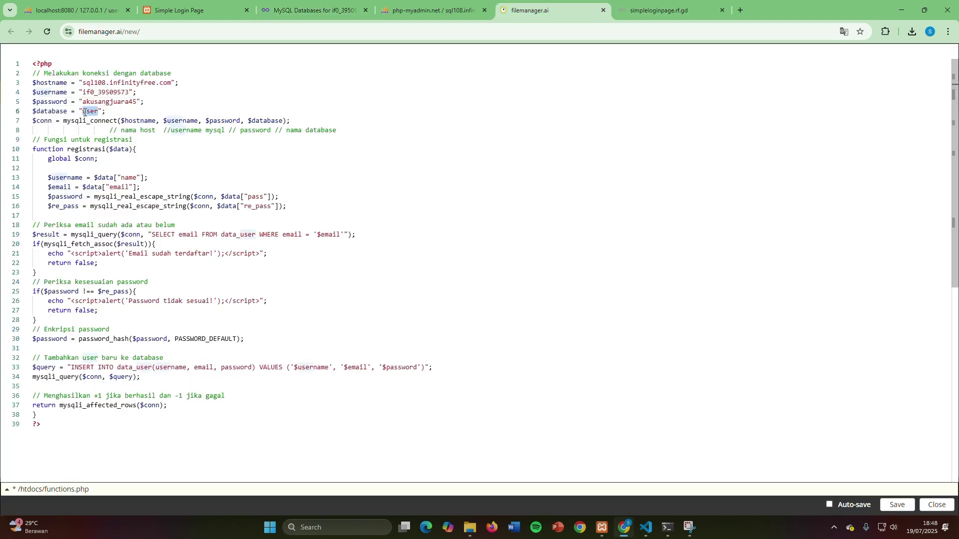
key(ctrl+v)
drag(173, 111, 10, 86)
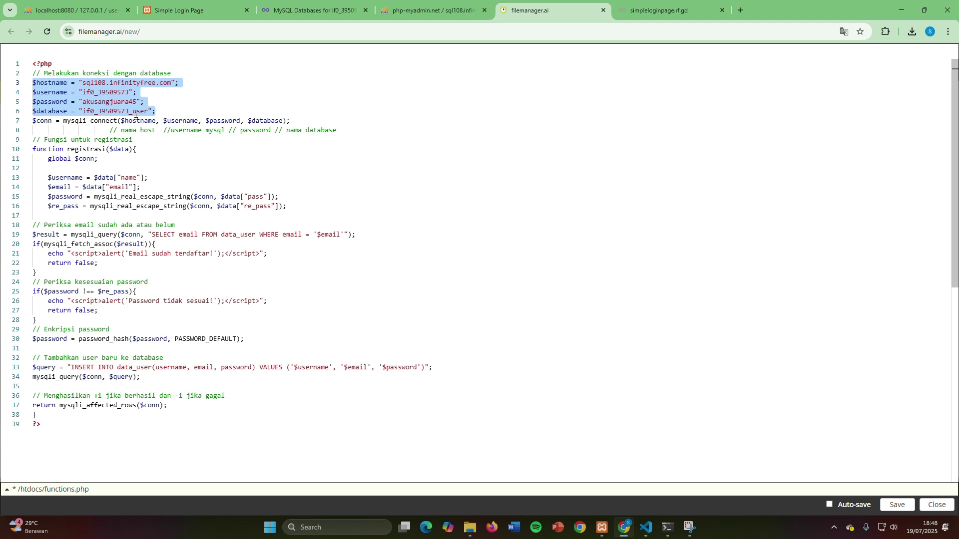
Review the four updated connection settings lines and where $hostname is used
click(153, 121)
double_click(153, 122)
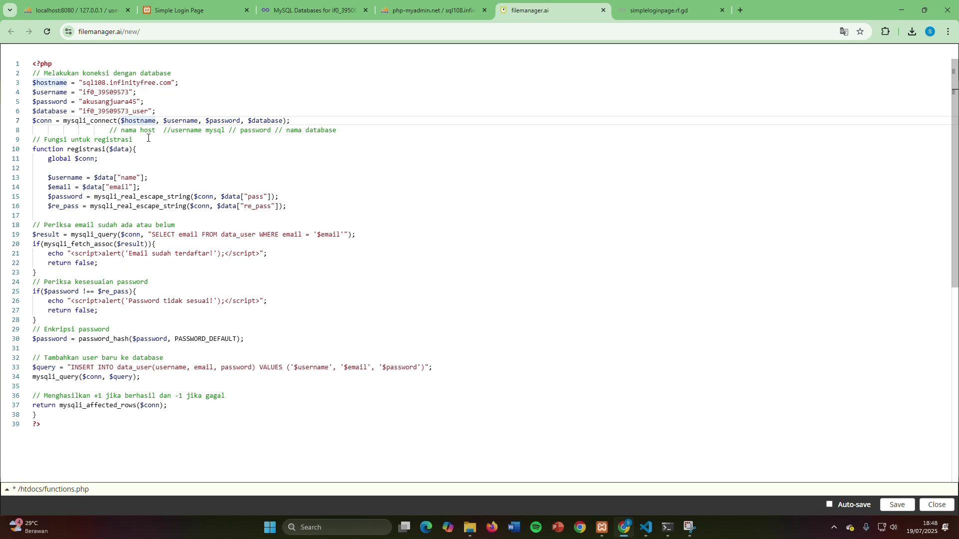
drag(157, 111, 32, 82)
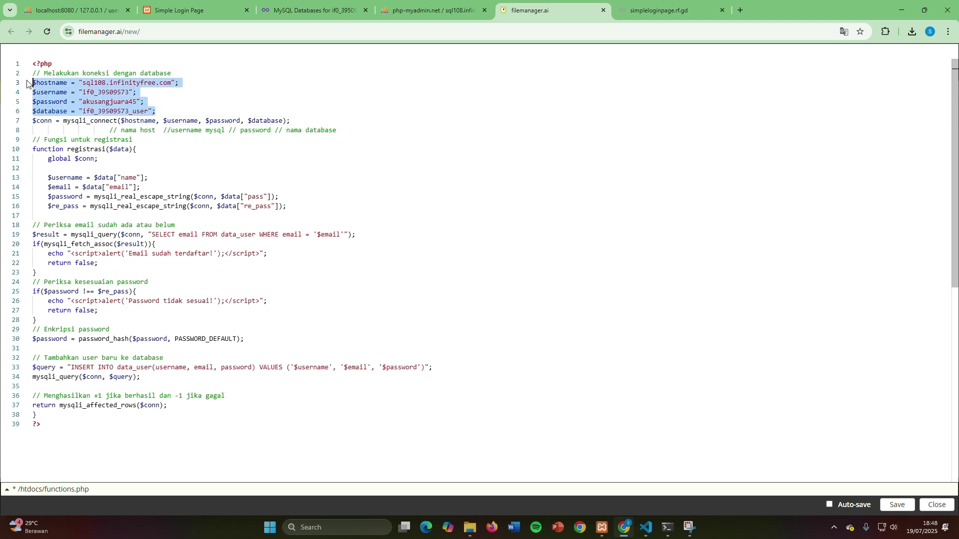
click(56, 84)
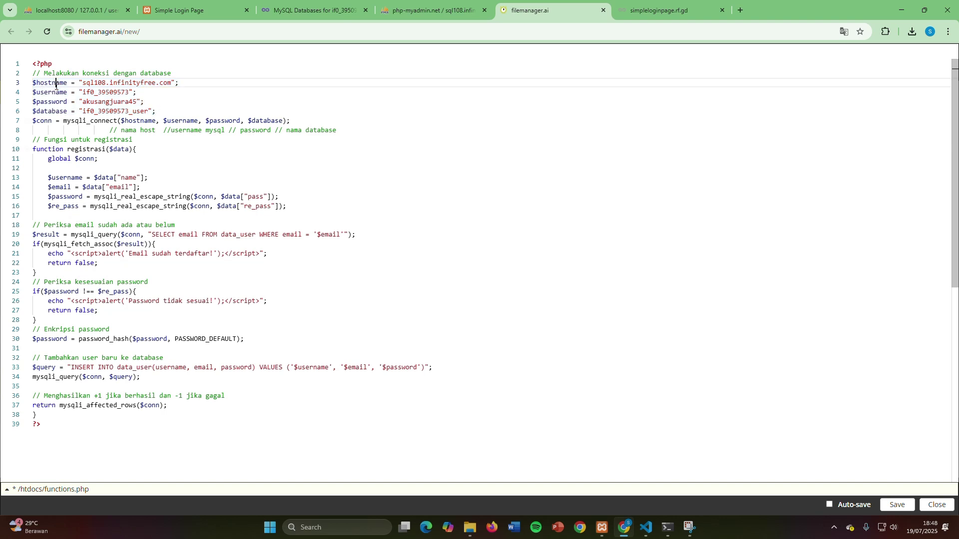
click(50, 92)
click(49, 102)
click(52, 111)
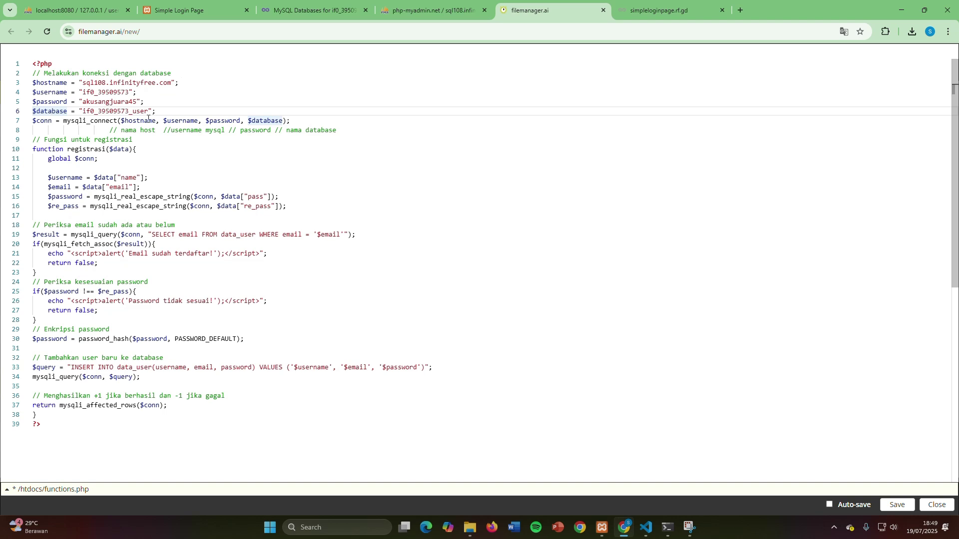
Save functions.php and close the editor to return to the htdocs list
click(264, 111)
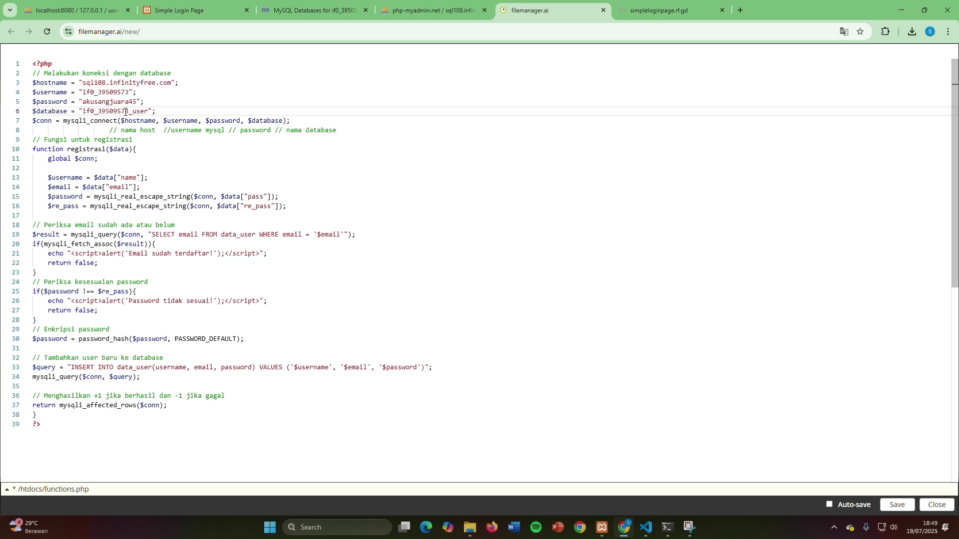
click(896, 508)
click(937, 506)
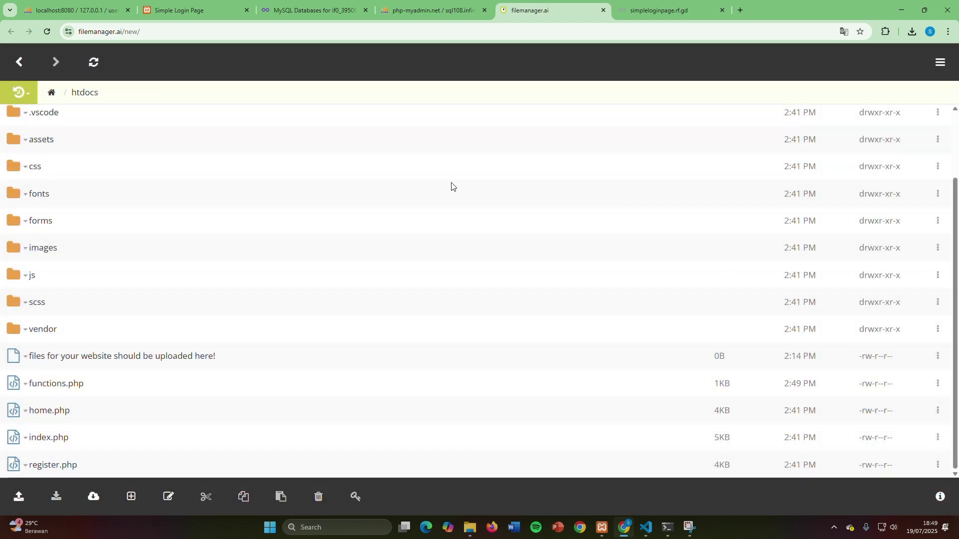
Reload simpleloginpage.rf.gd past the HTTP ERROR 500 and open the Sign up page
click(692, 11)
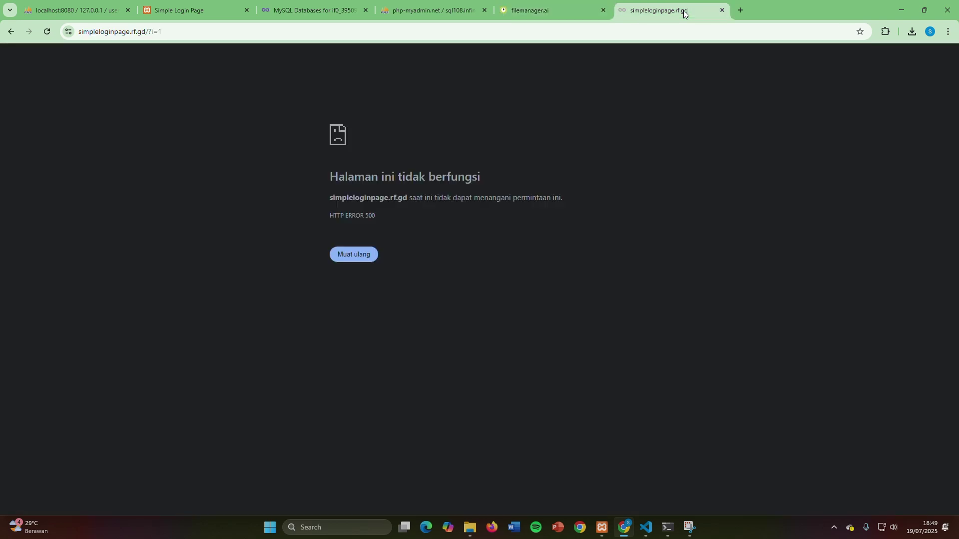
click(44, 34)
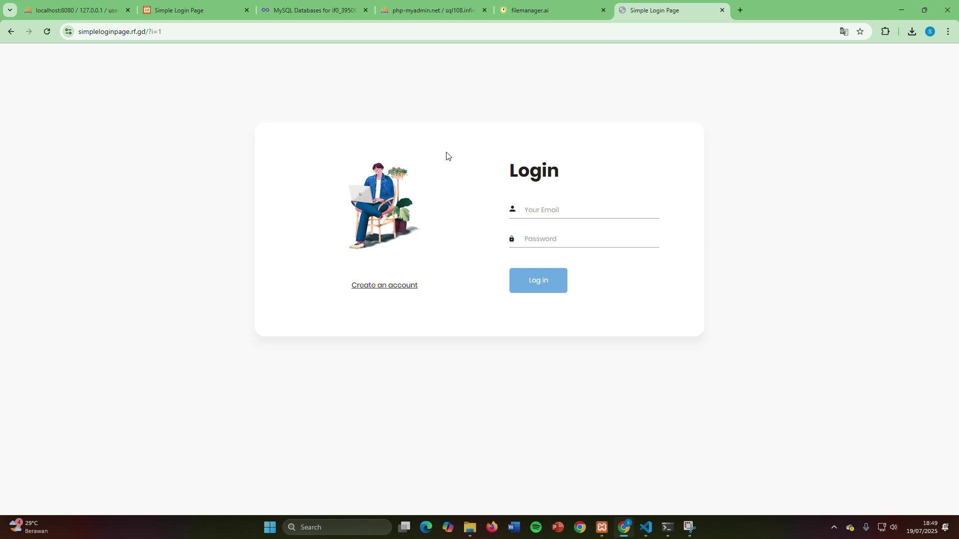
click(389, 289)
Fill the Sign up form with the new user's name, email address and matching password
click(395, 217)
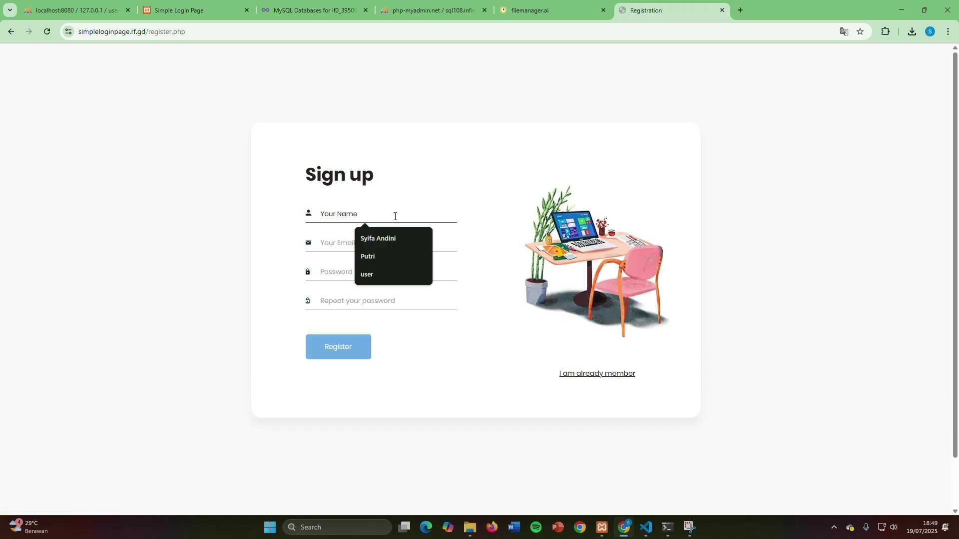
text(Syifa)
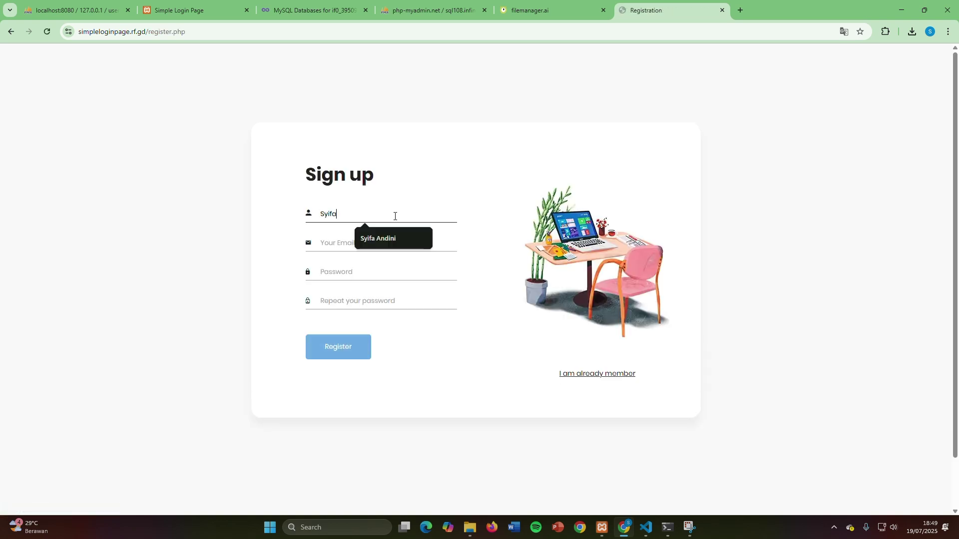
click(392, 241)
click(357, 243)
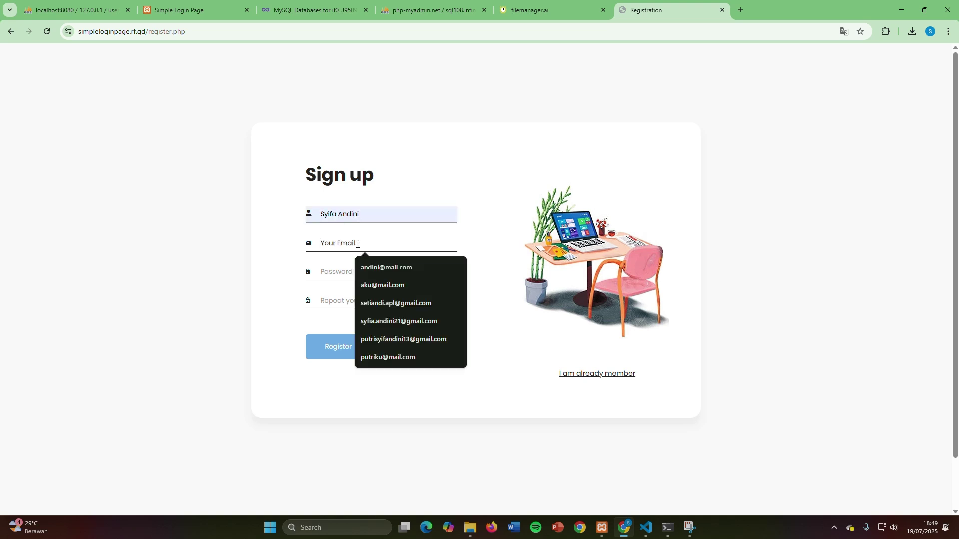
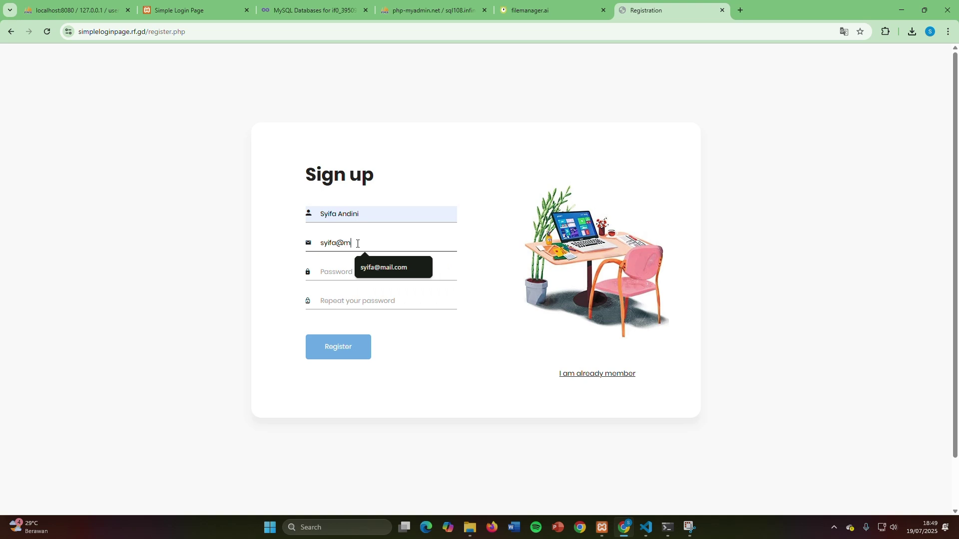
click(367, 267)
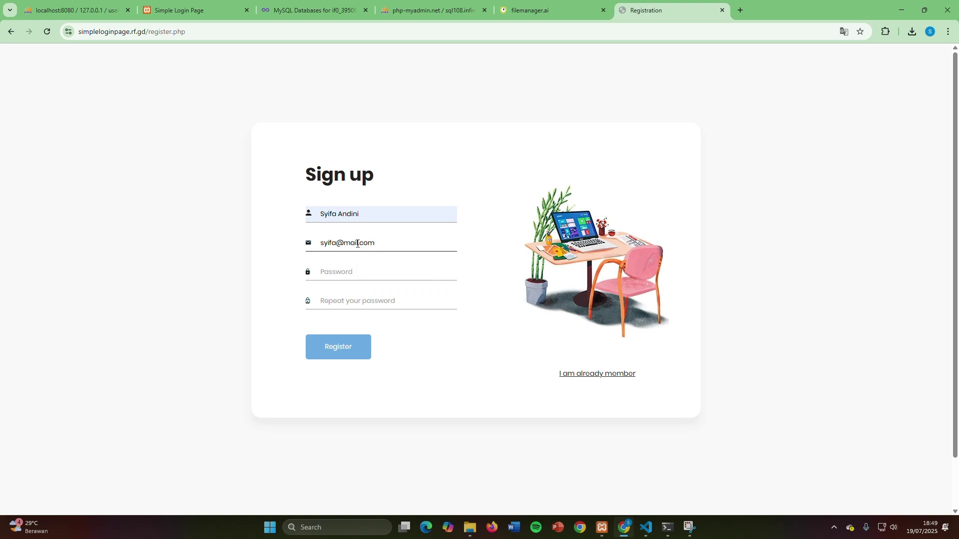
click(360, 272)
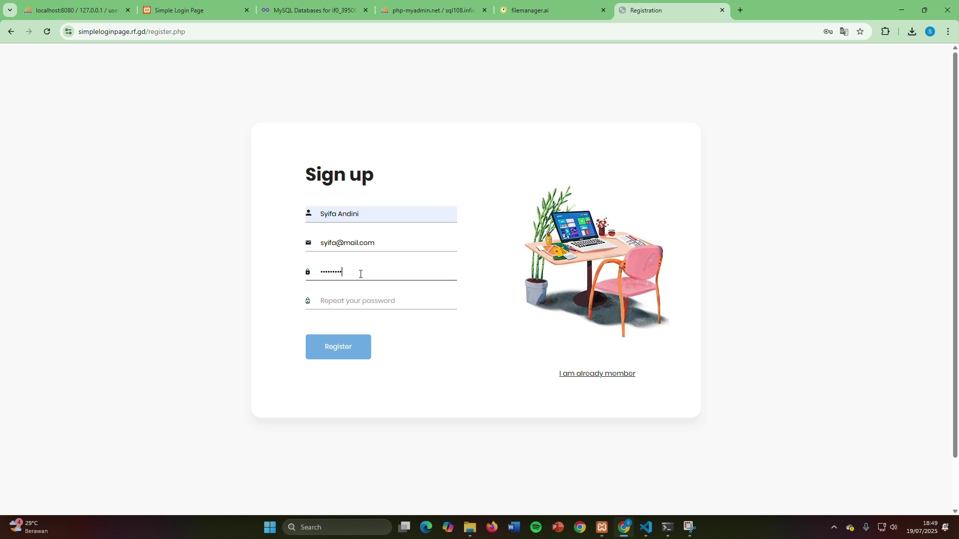
click(360, 302)
text(syifa)
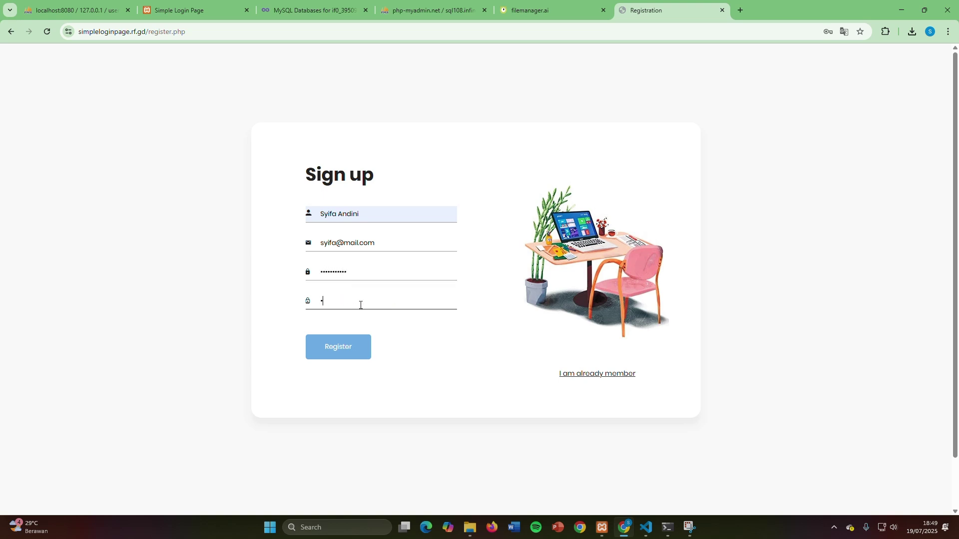
text(123456)
Submit the registration, acknowledge the success alert, and go back to the Login page
click(330, 350)
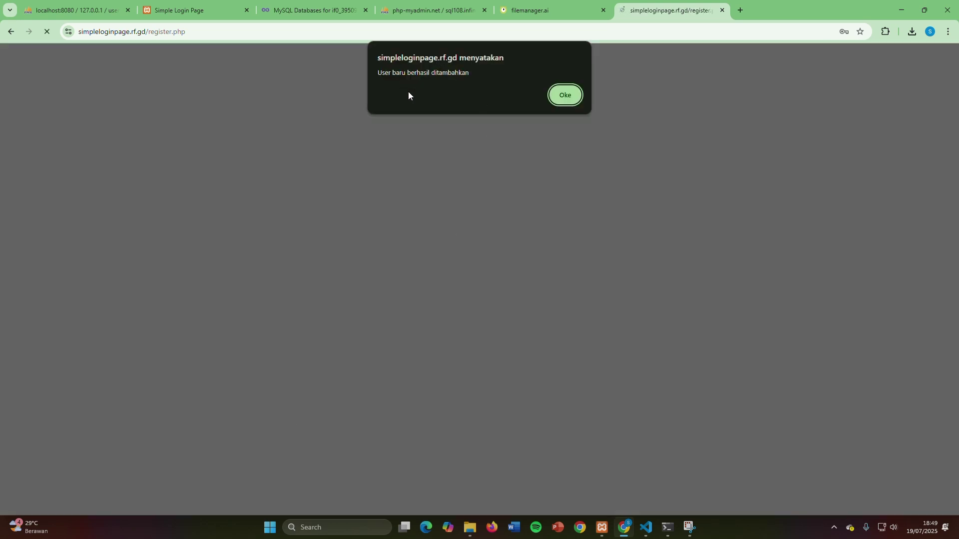
click(569, 95)
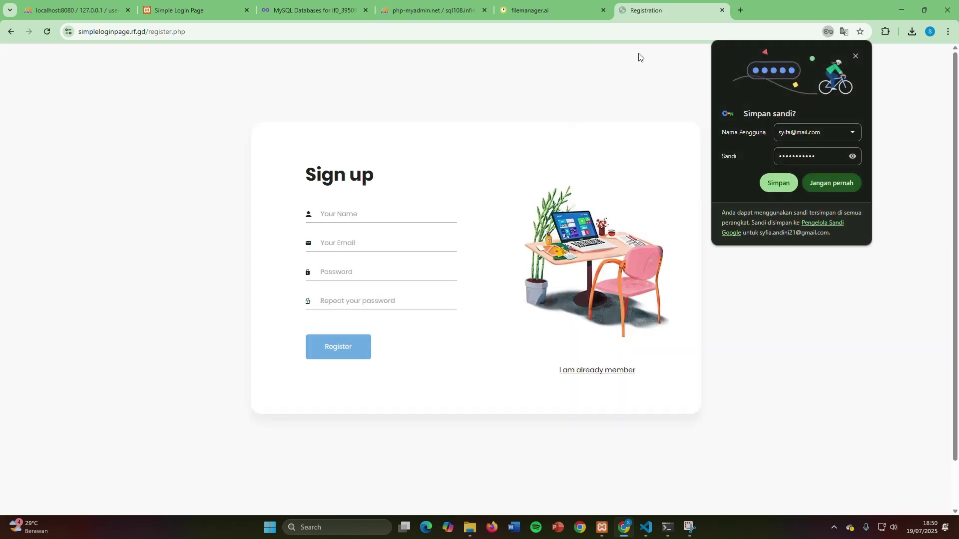
click(831, 184)
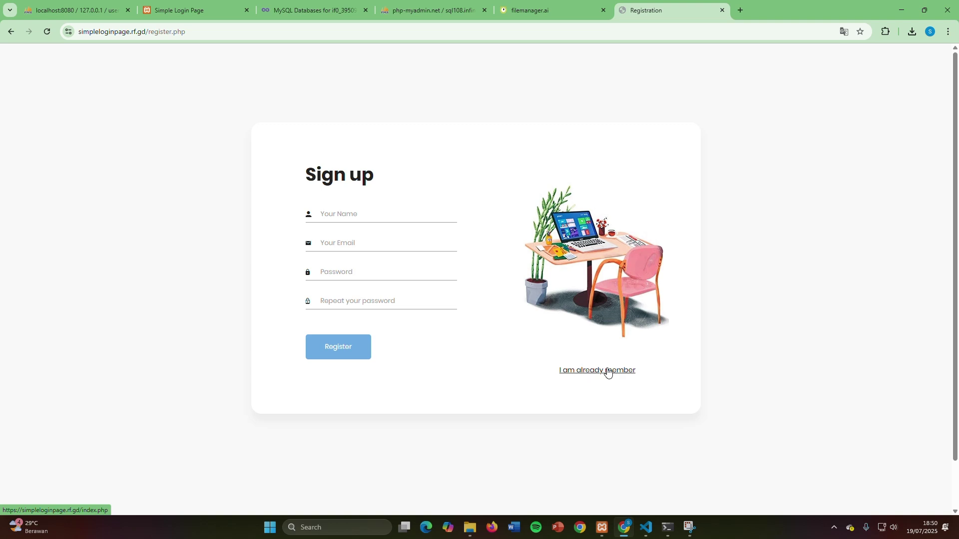
click(608, 372)
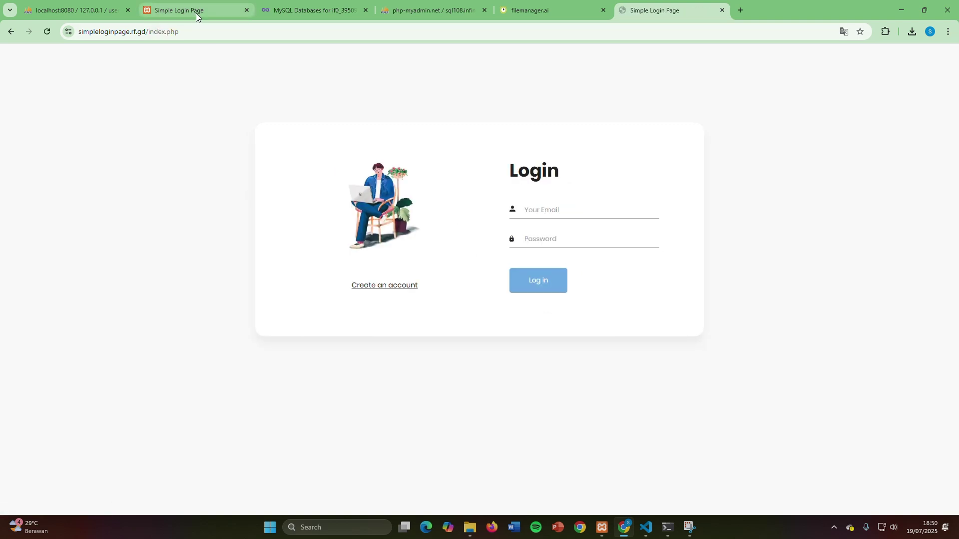
Browse hosted data_user rows to confirm the new user, then begin entering the login email
click(390, 12)
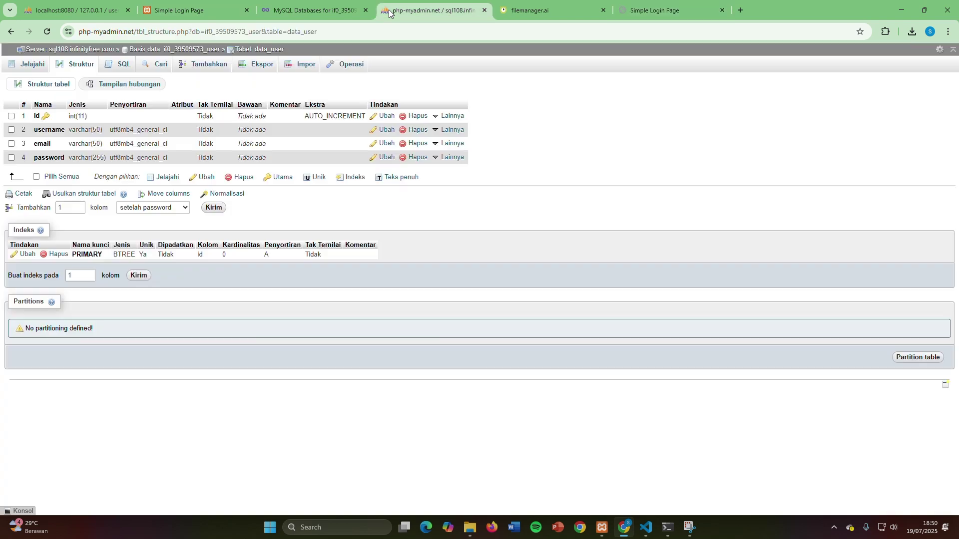
click(35, 71)
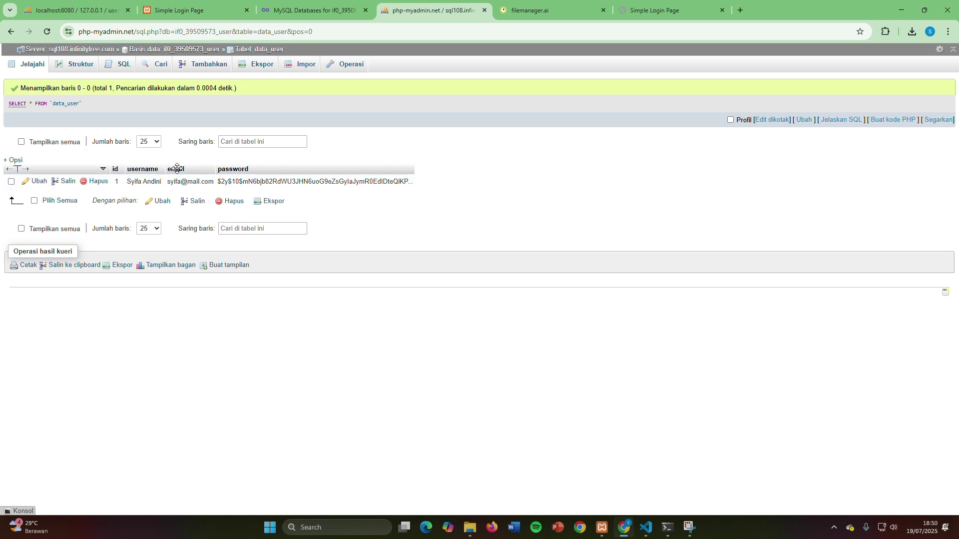
click(652, 12)
click(551, 211)
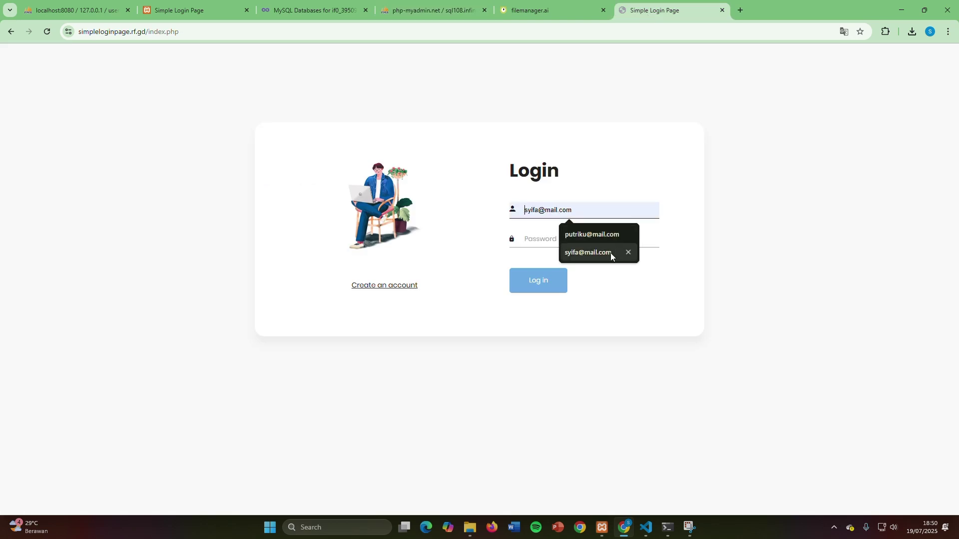
Log in with the newly registered email and the account password to reach home.php
click(610, 253)
click(572, 240)
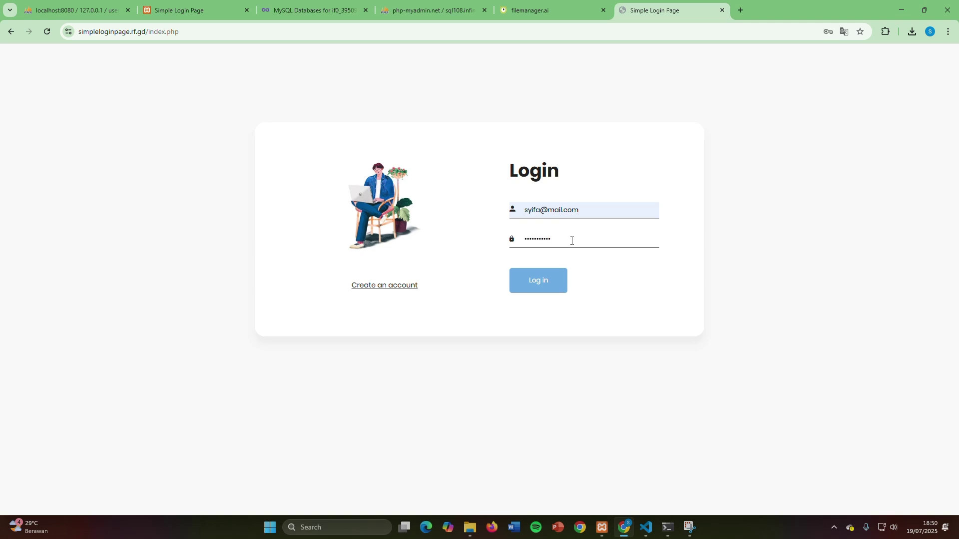
click(532, 288)
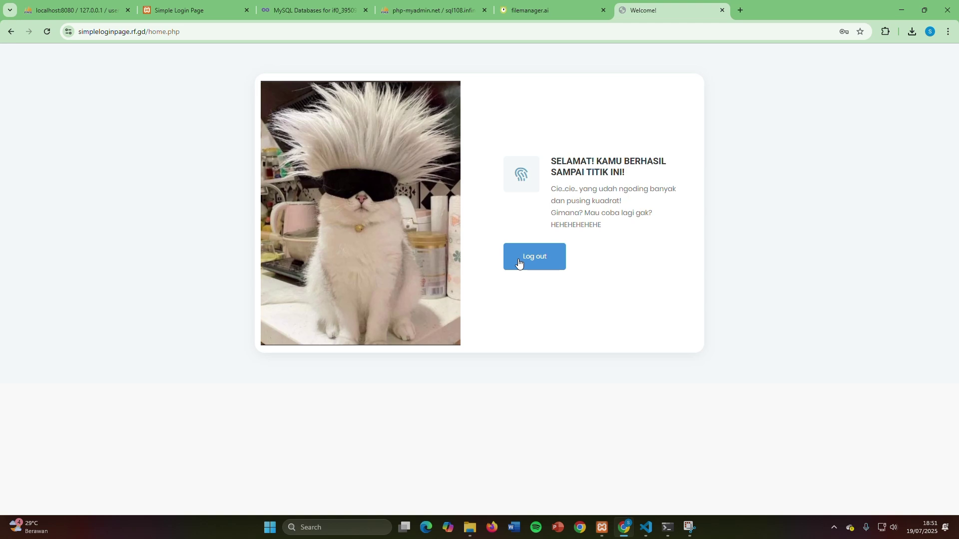
Select the MySQL username on InfinityFree's MySQL Databases page
click(400, 10)
click(338, 9)
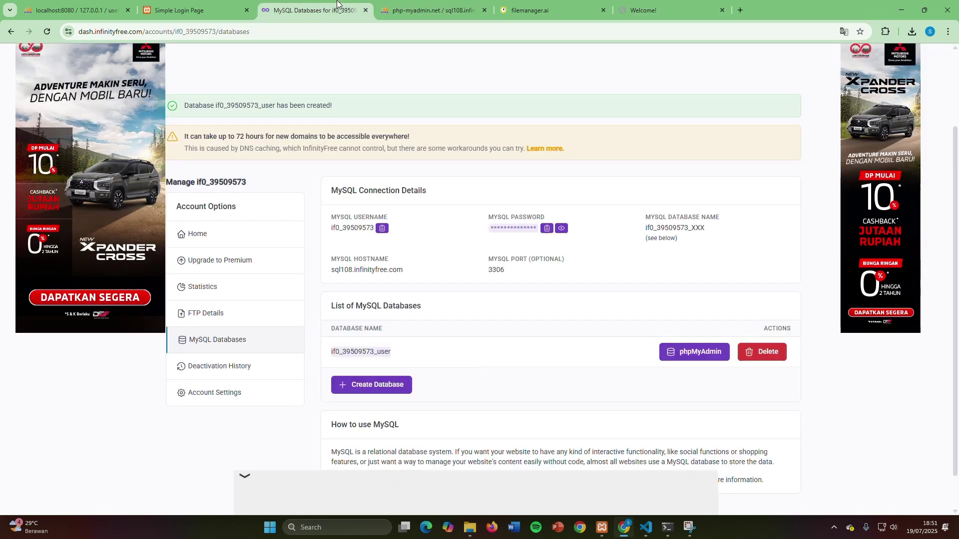
drag(375, 229, 328, 232)
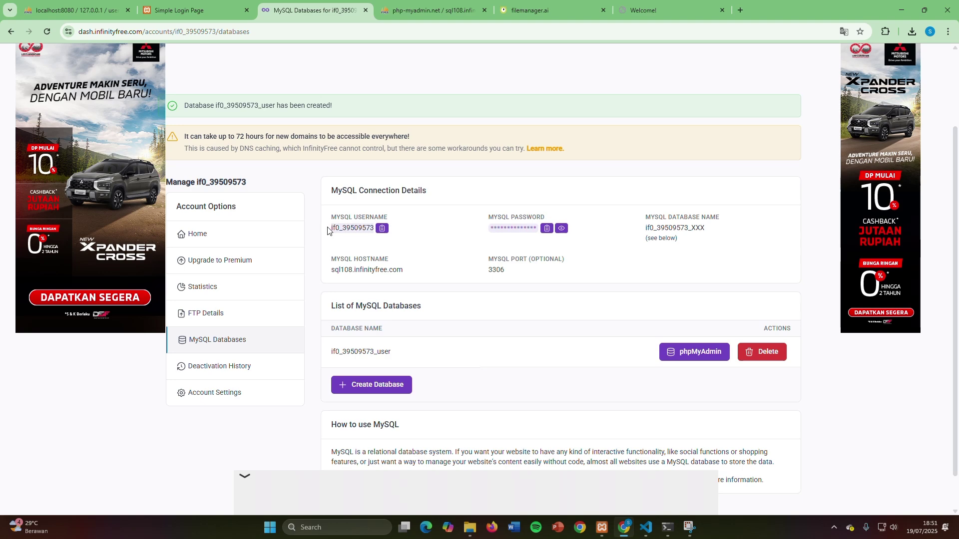
Navigate filemanager.ai to htdocs and check functions.php, home.php, index.php and register.php
click(563, 9)
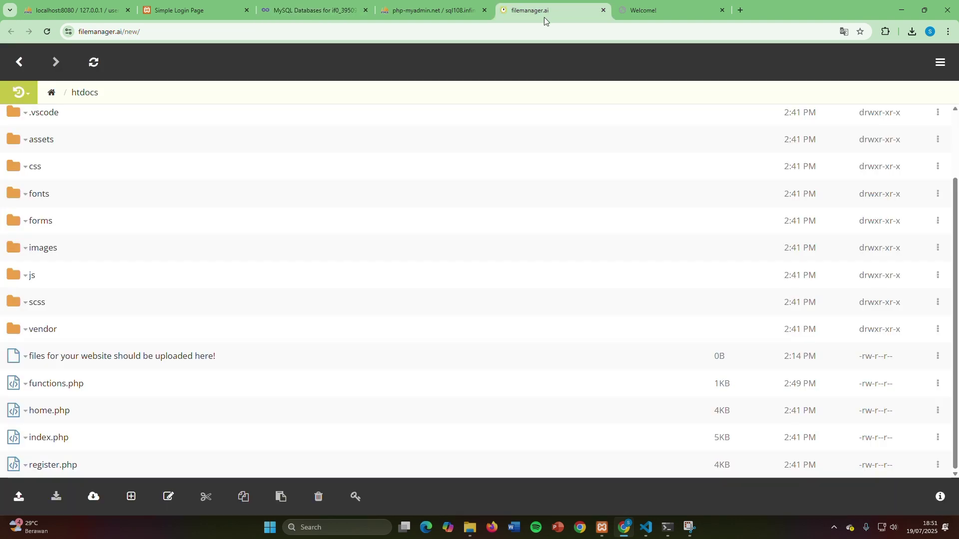
scroll(77, 260, up, 2)
click(51, 93)
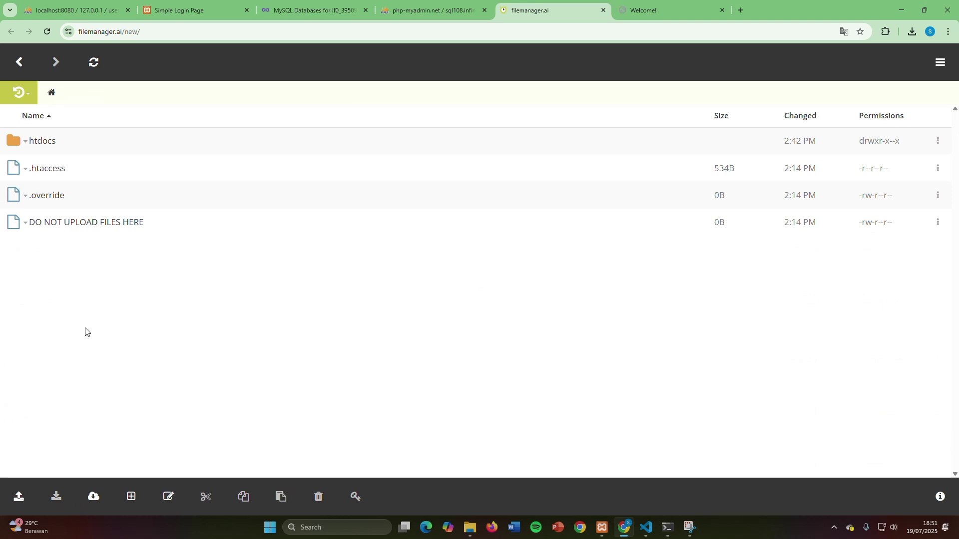
click(50, 145)
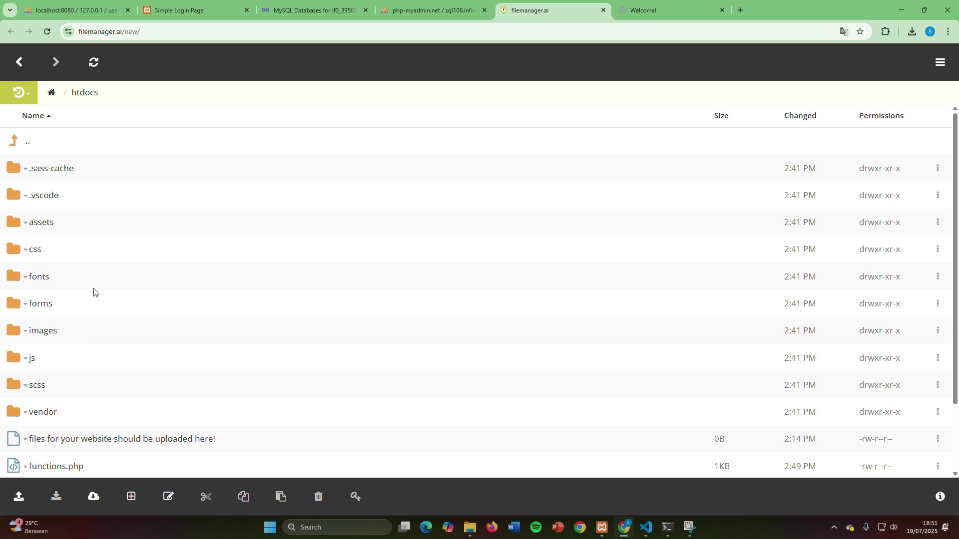
scroll(96, 284, down, 2)
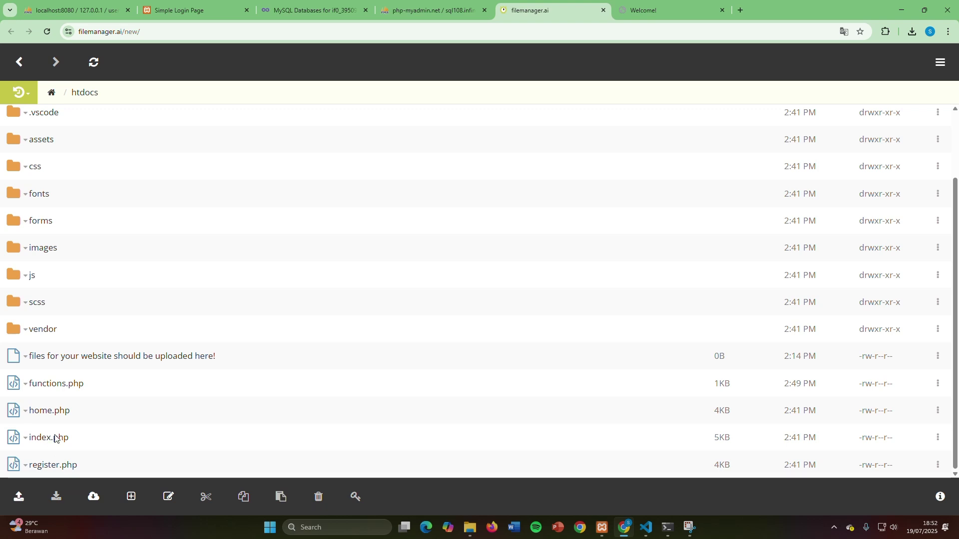
key(ctrl+3)
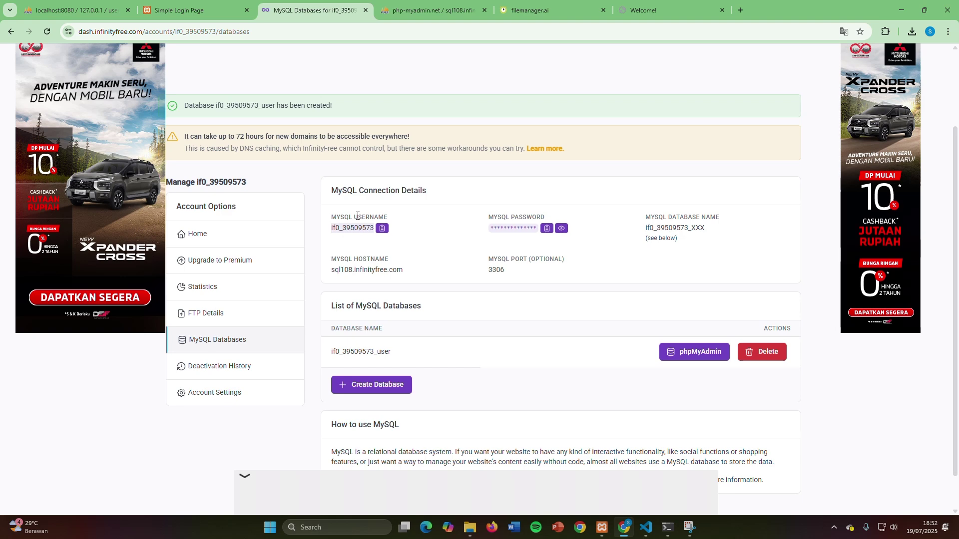
key(ctrl+4)
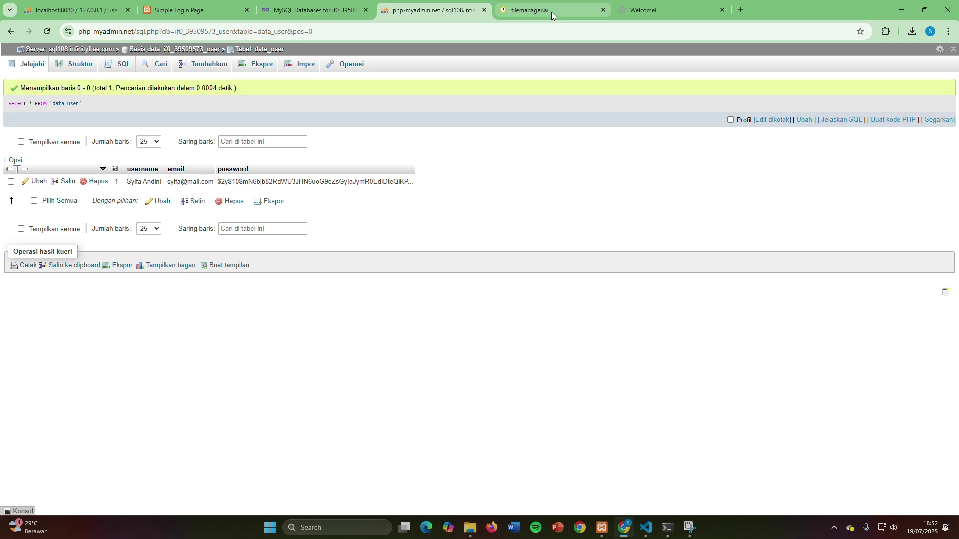
click(551, 12)
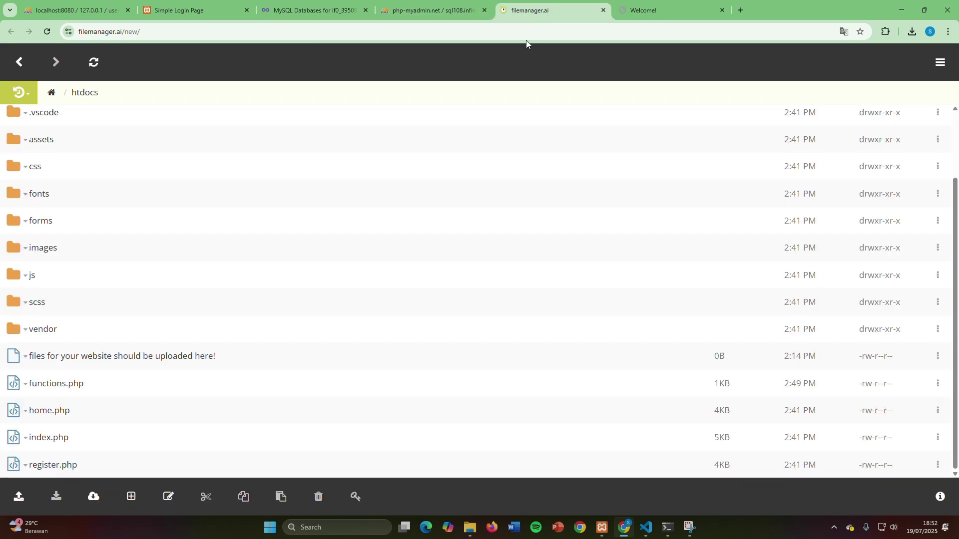